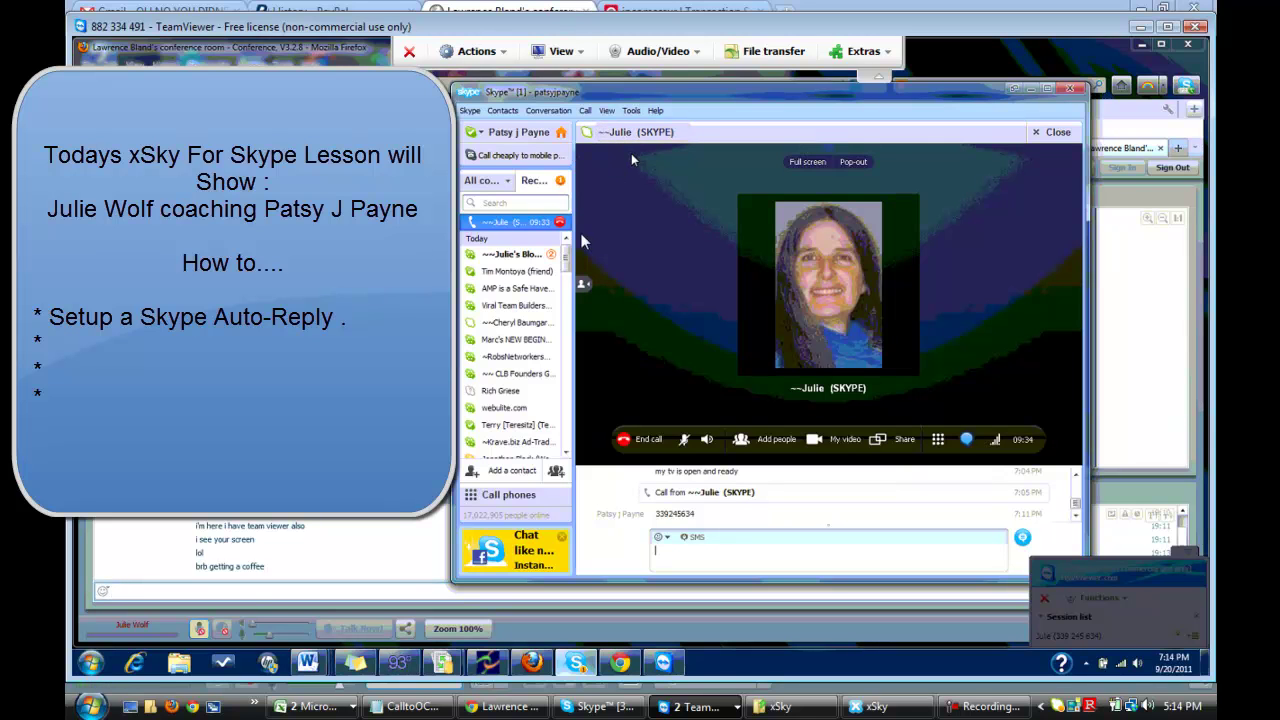
Open the chat with the offline PPL Security contact from Skype's recent conversations.
click(510, 322)
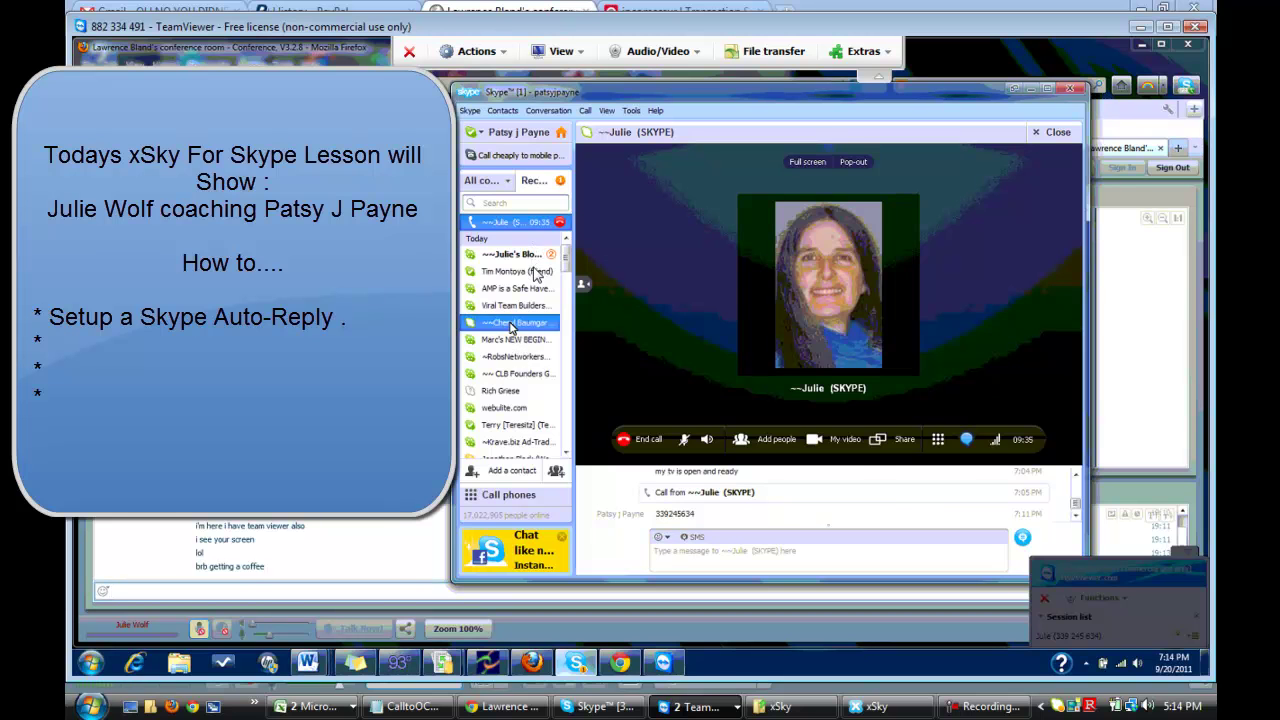
click(535, 271)
click(515, 322)
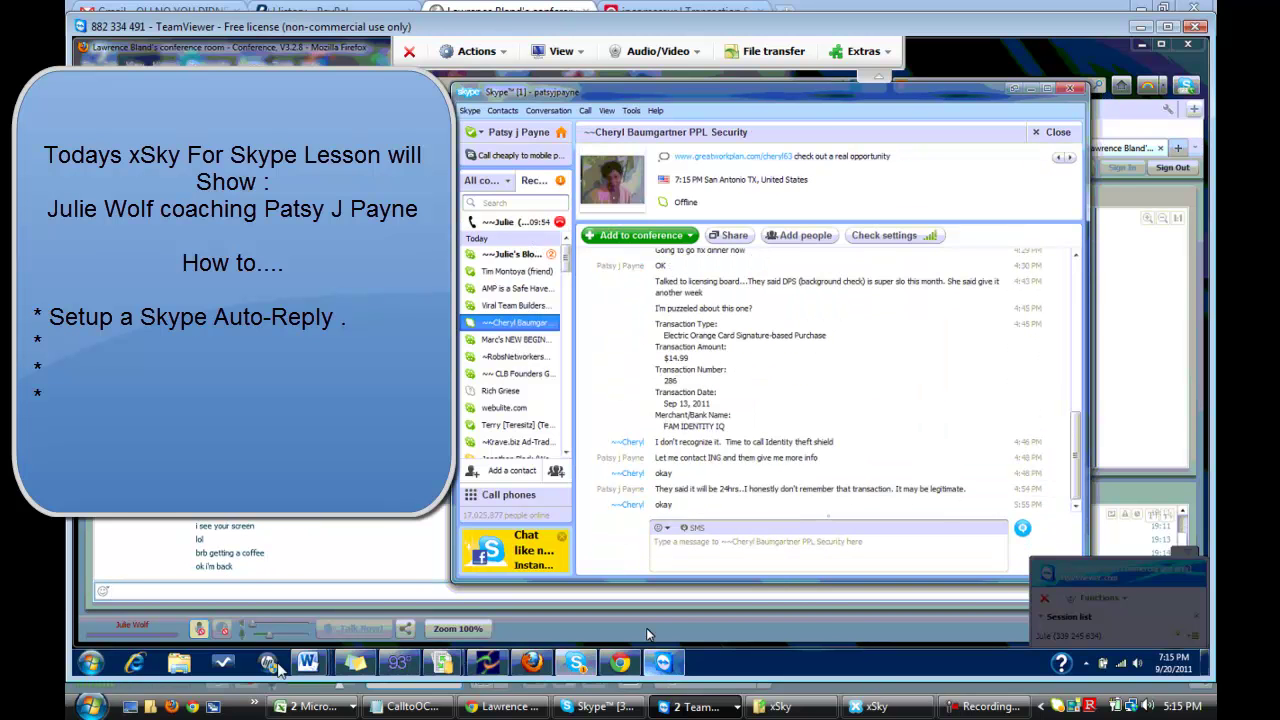
Switch to xSky from the hidden system tray icons and open its Settings dialog.
click(1087, 665)
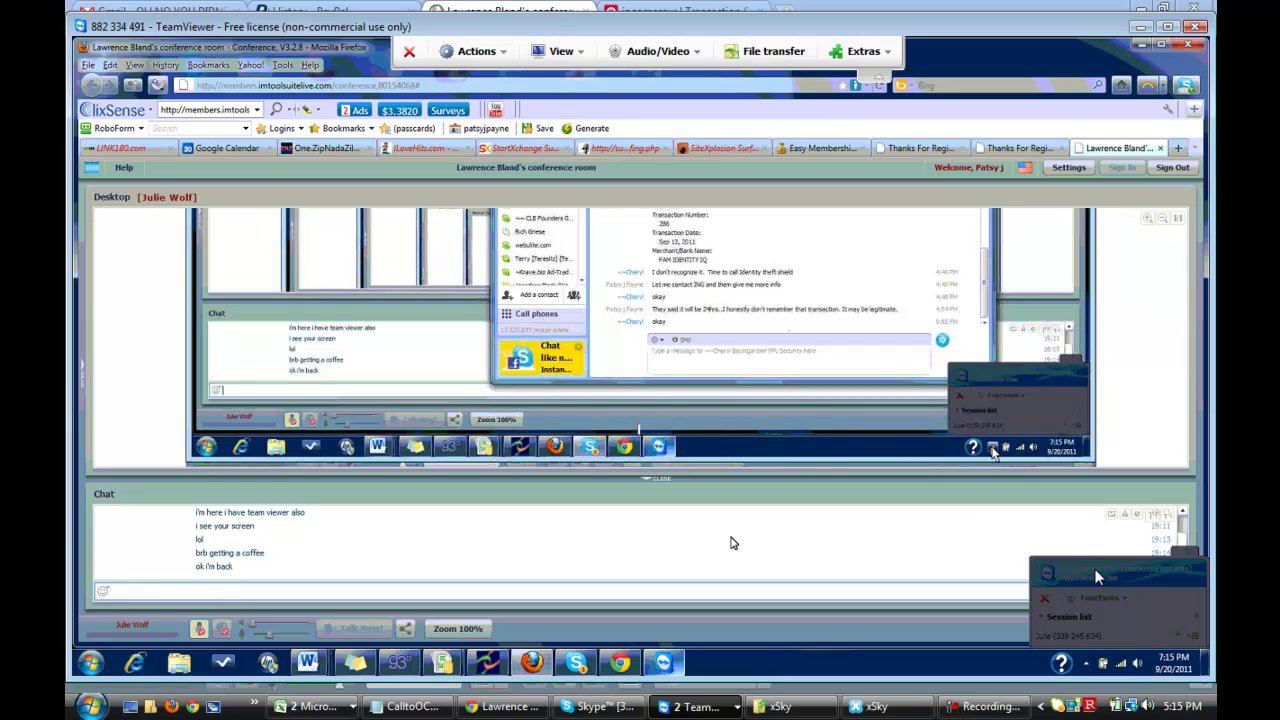
click(1086, 666)
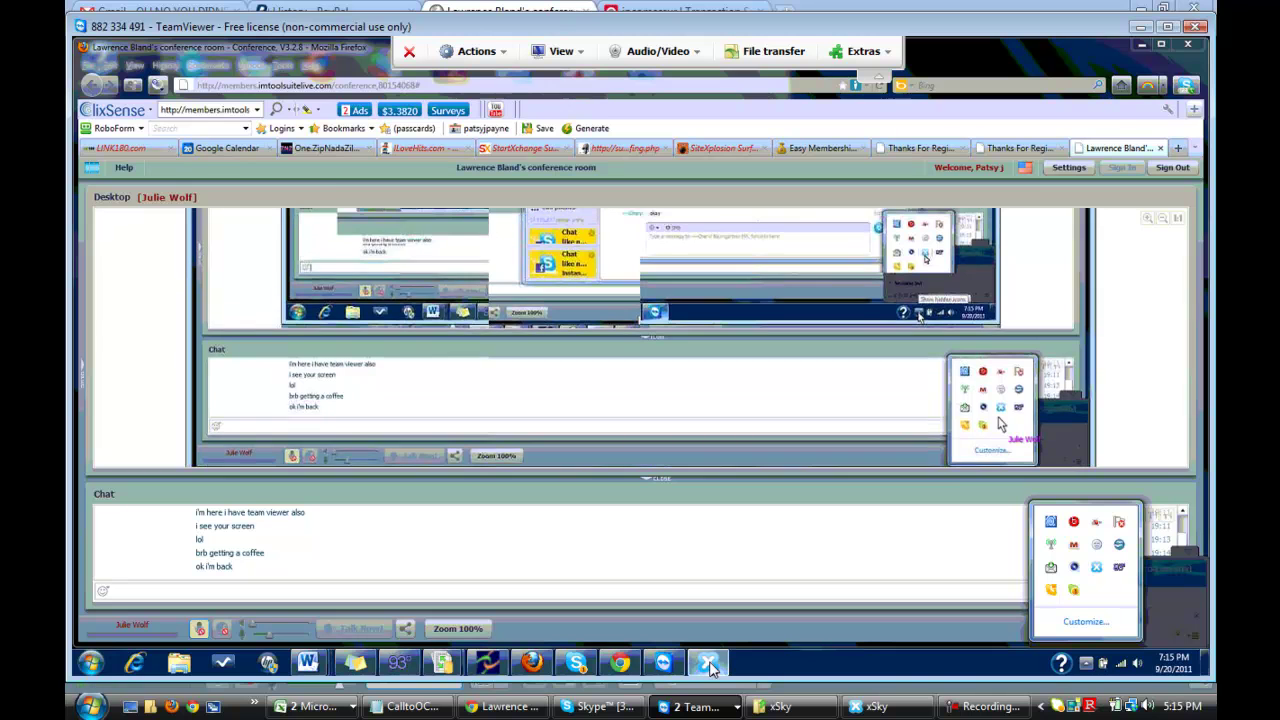
click(709, 661)
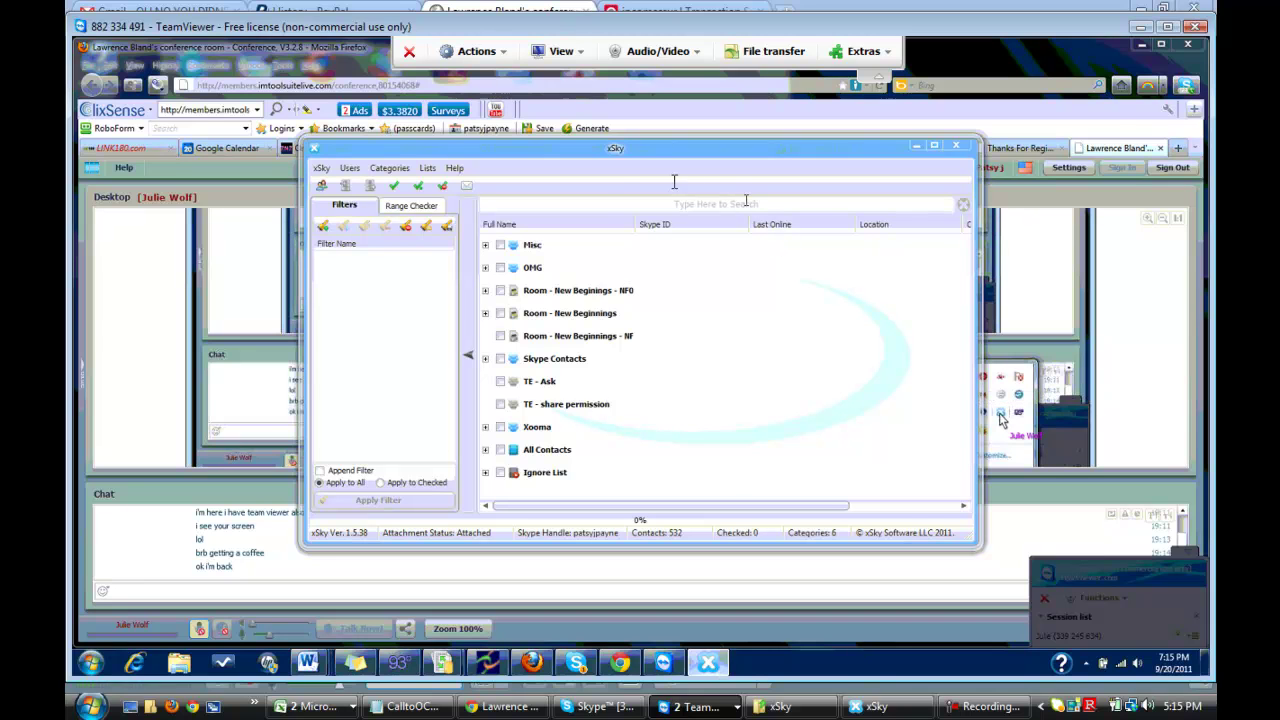
click(321, 170)
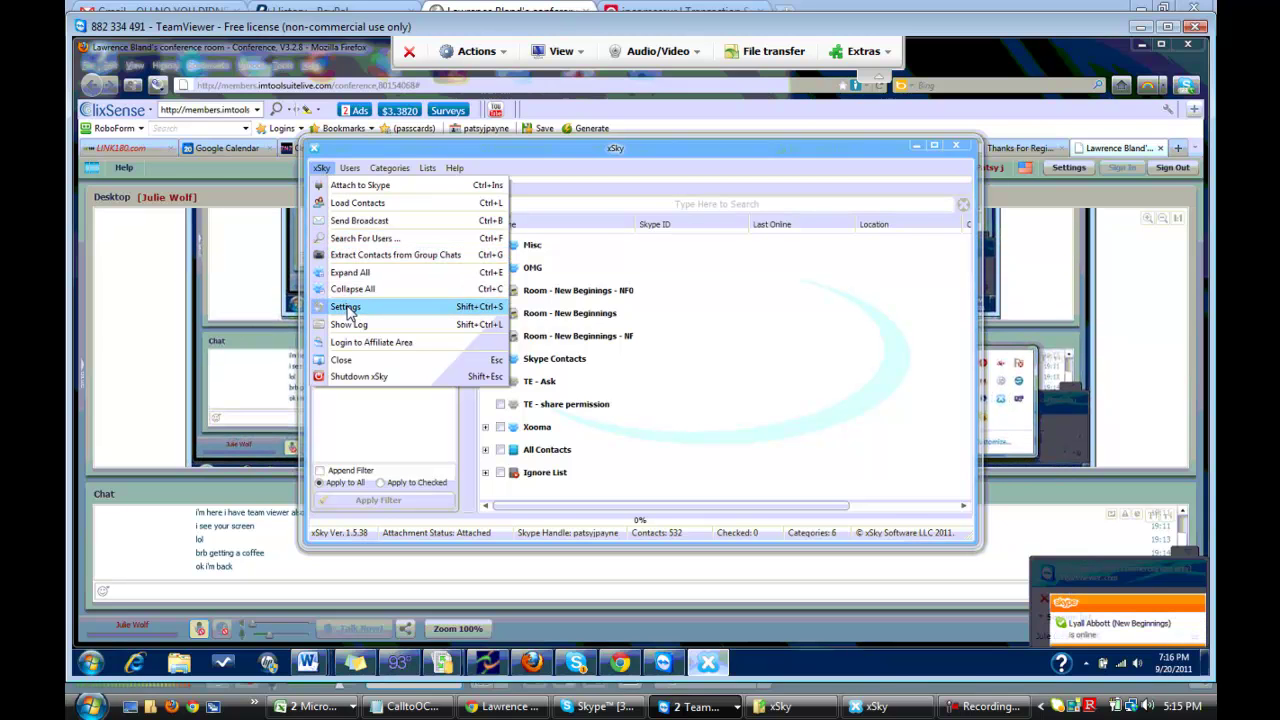
click(346, 308)
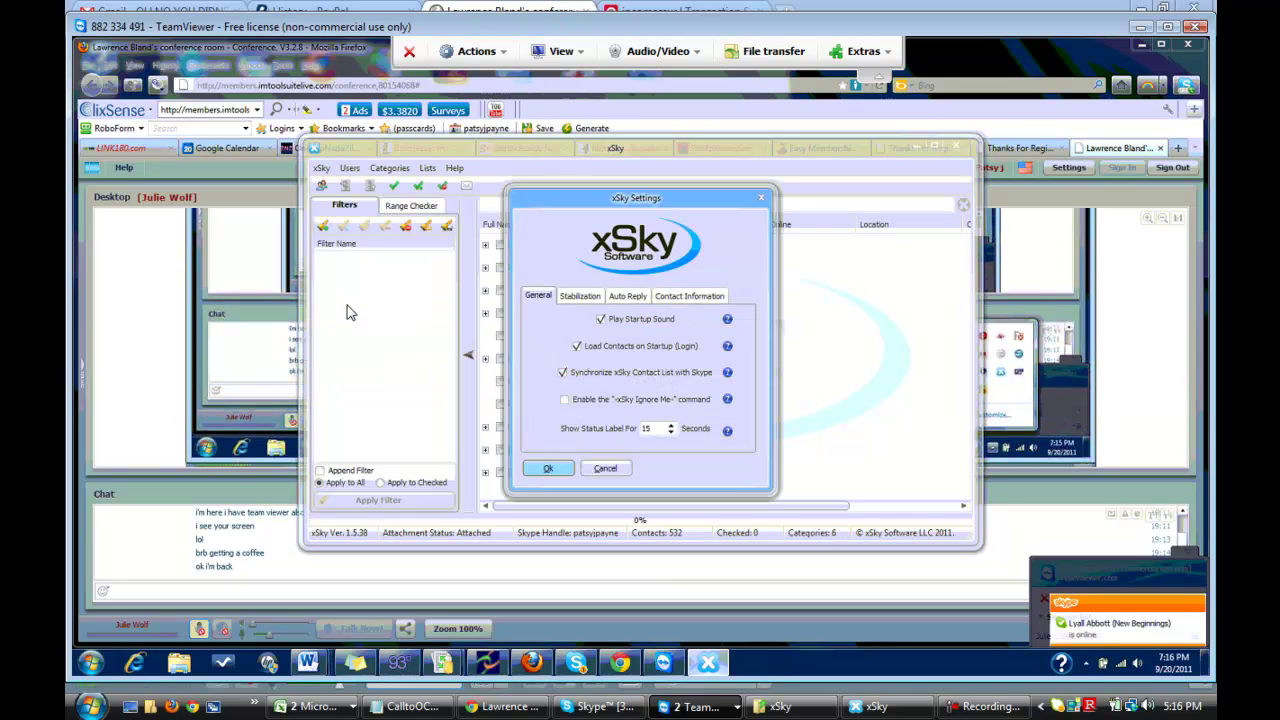
Try the Stabilization slider at the Speed and Stability ends, and return it to the recommended Great Balance setting.
click(581, 298)
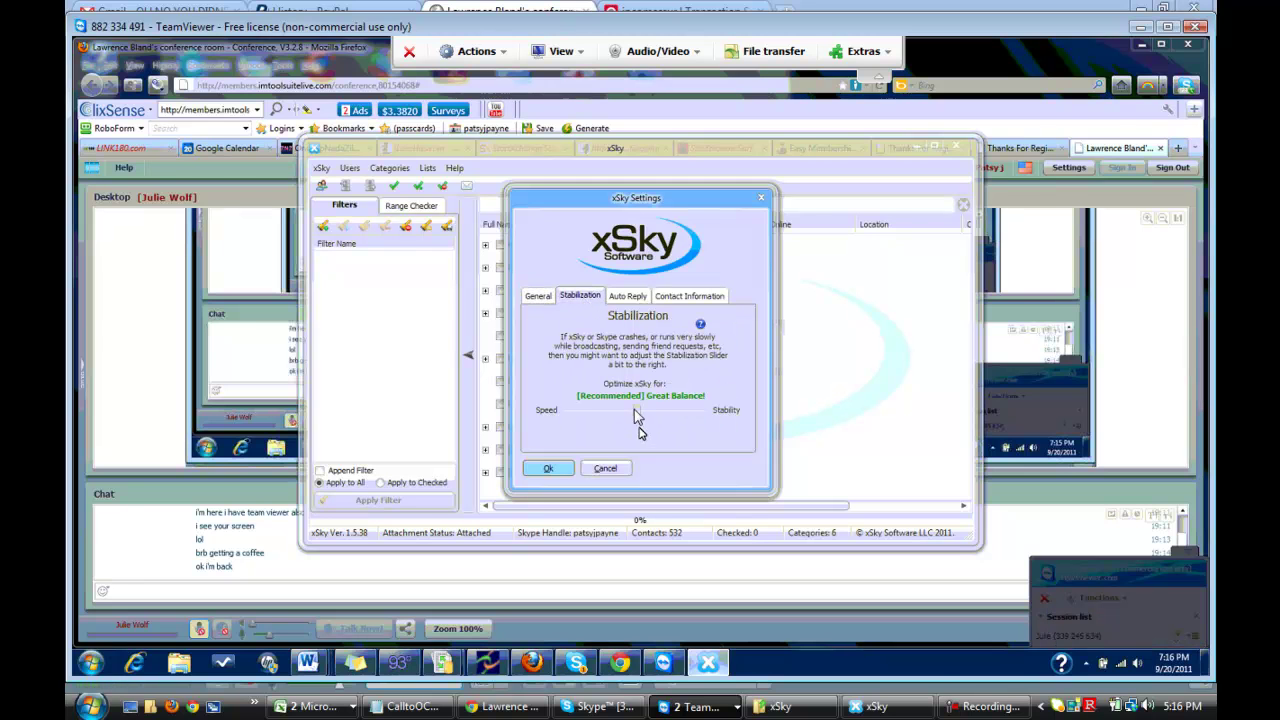
click(566, 413)
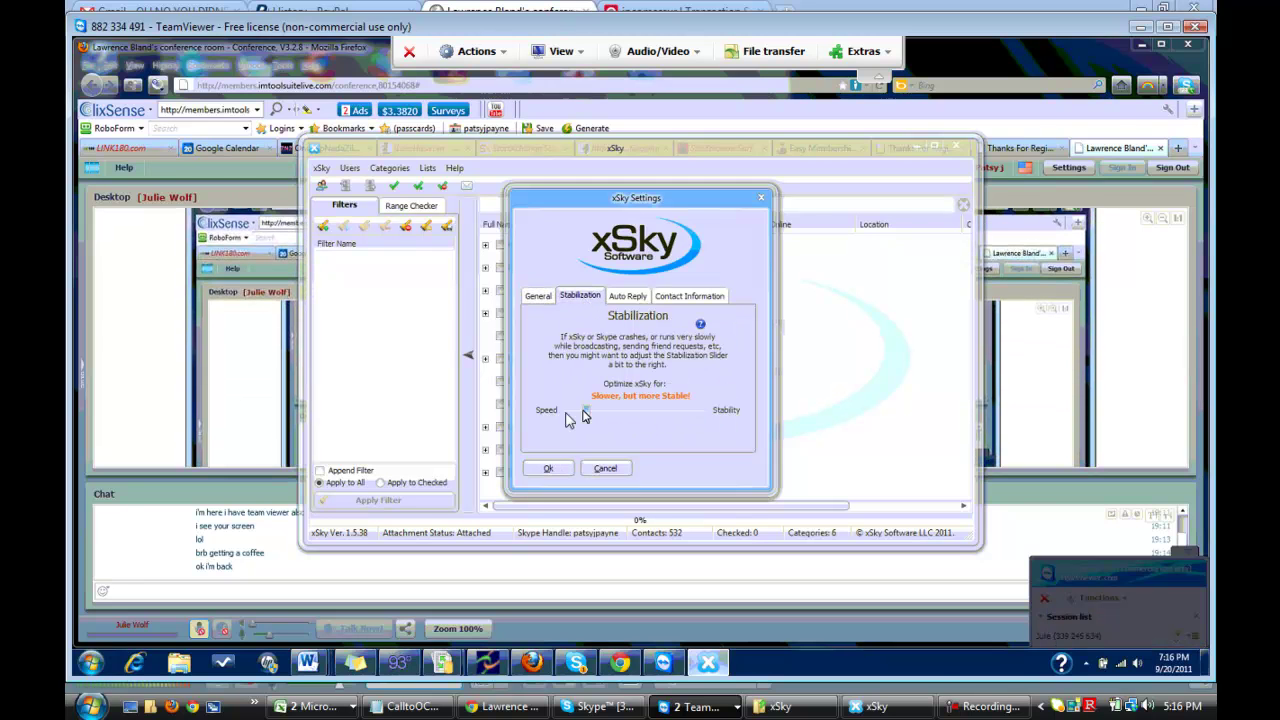
click(566, 413)
drag(566, 413, 703, 411)
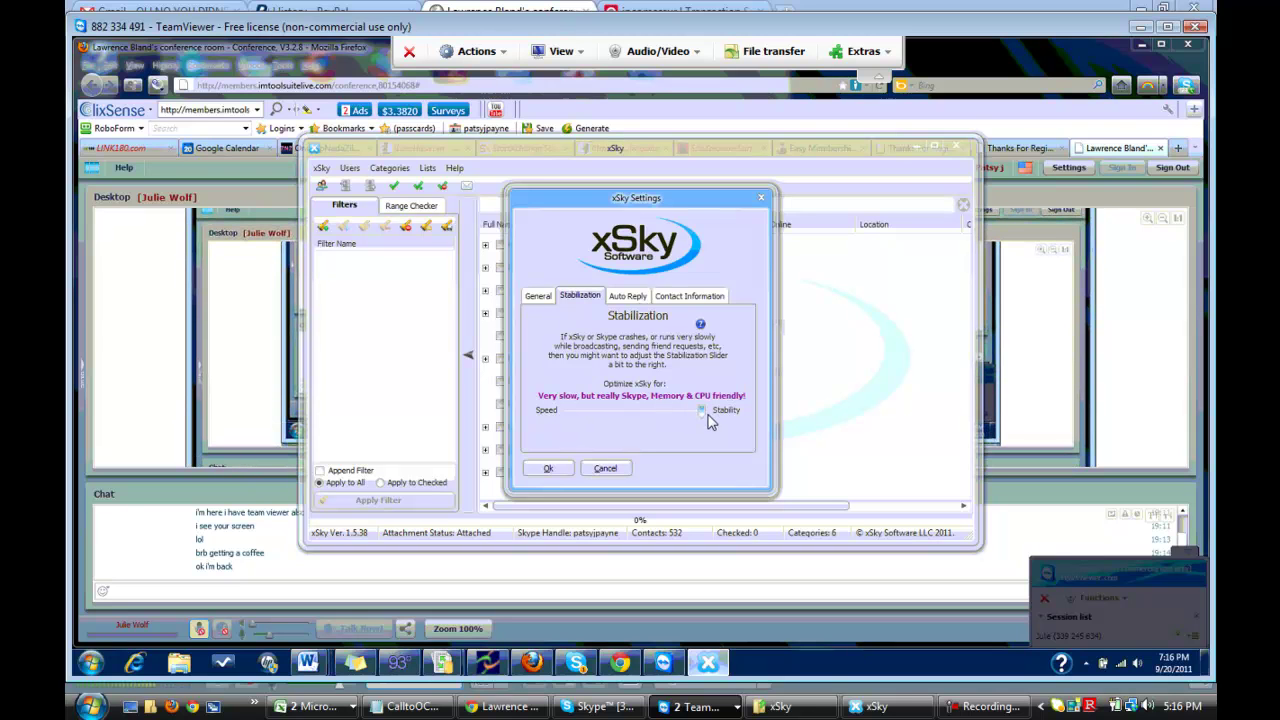
drag(704, 420, 638, 416)
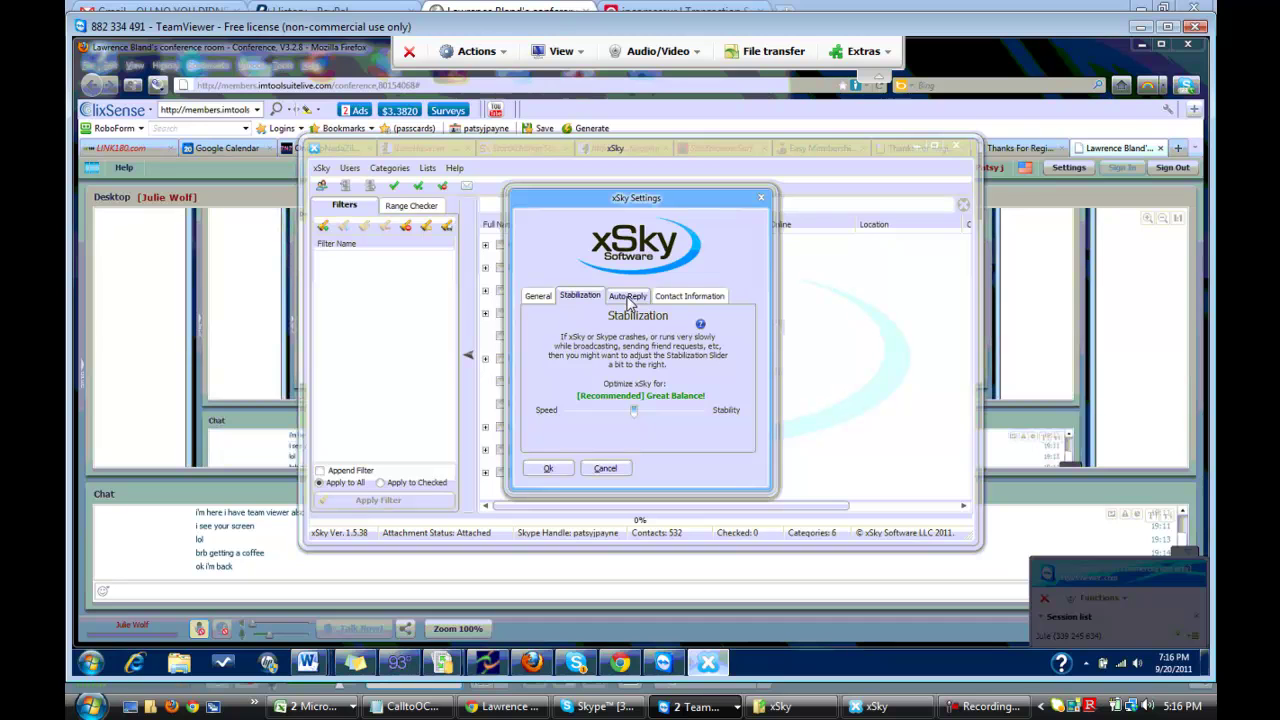
Review the General settings, toggling Load Contacts on Startup off and back on, and the Contact Information display options.
click(539, 297)
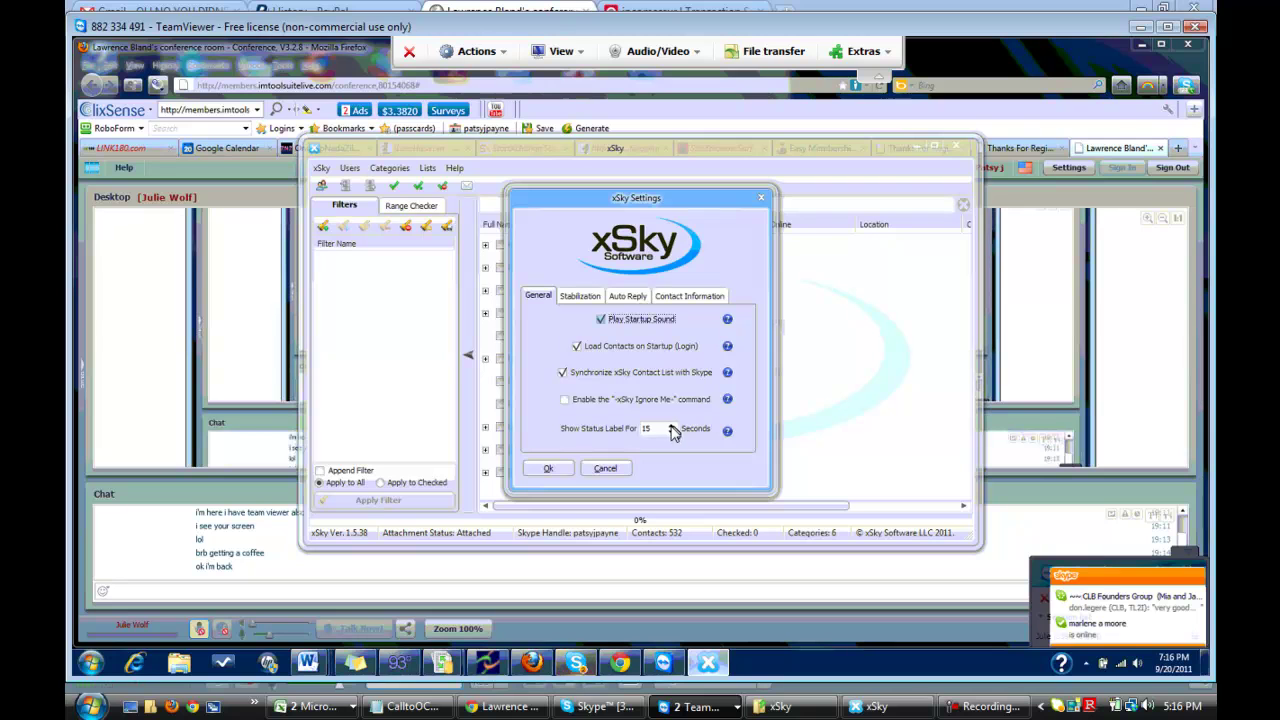
click(636, 425)
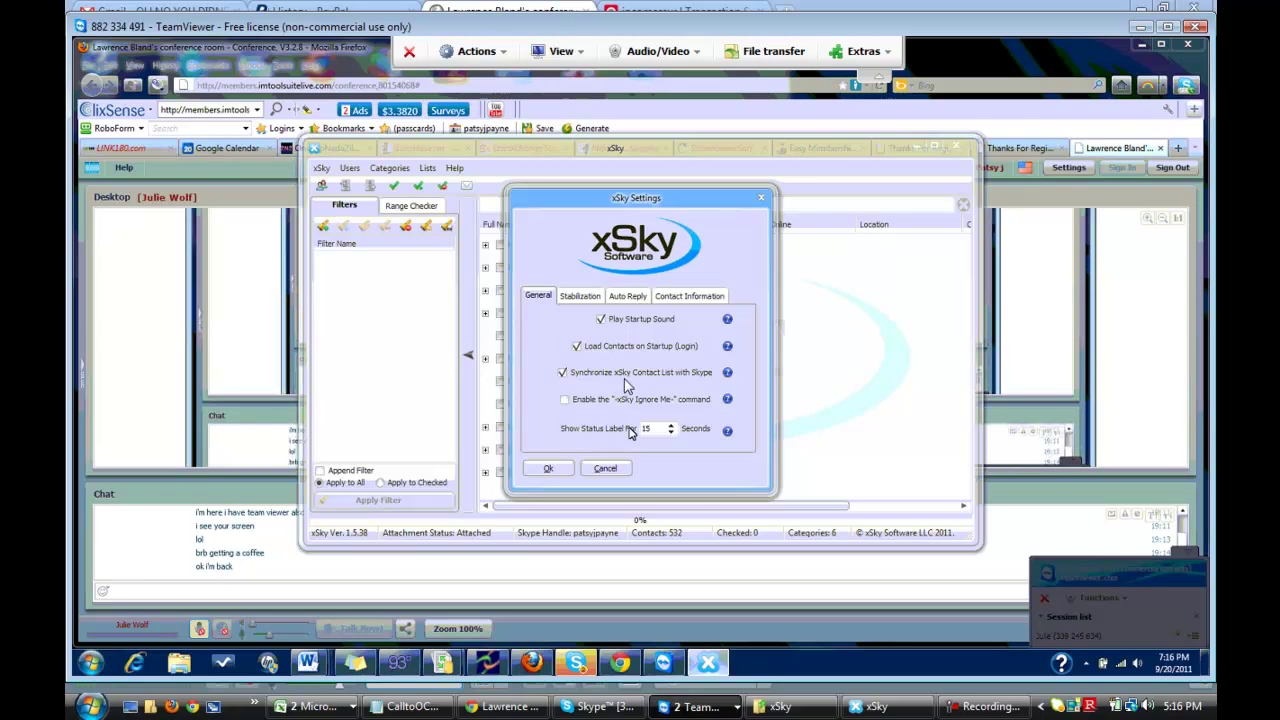
click(578, 347)
click(578, 347)
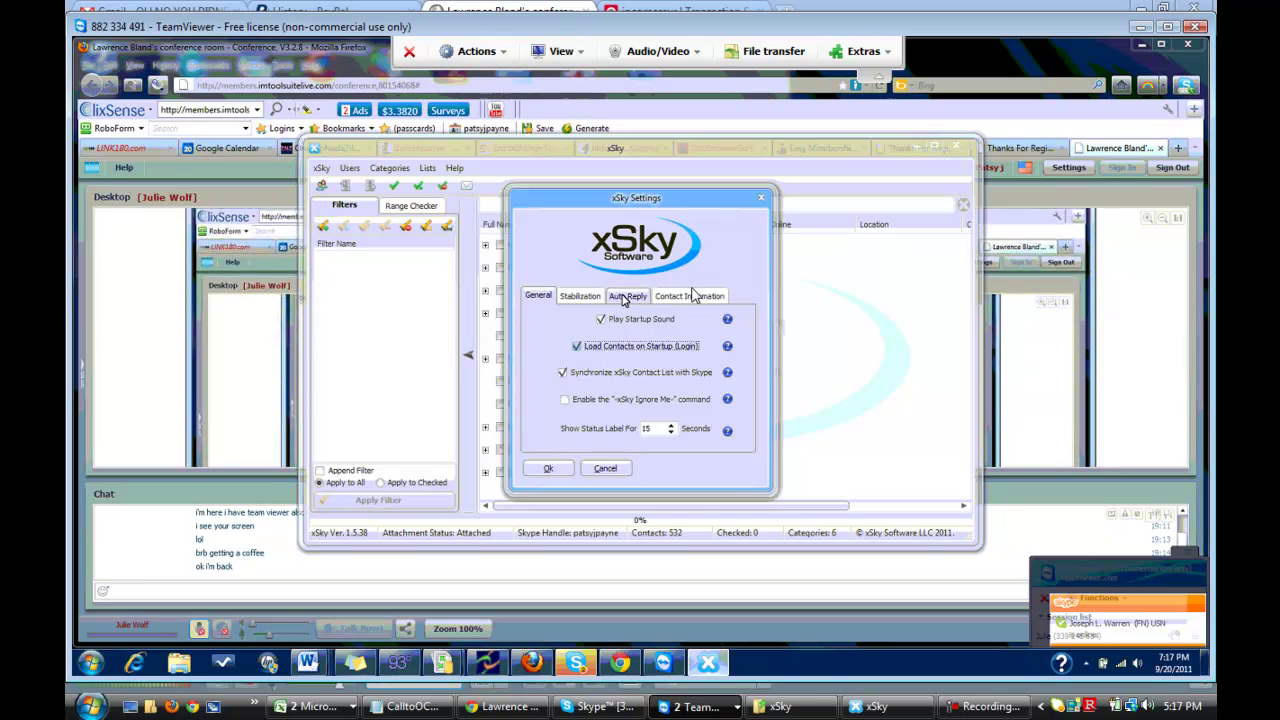
click(692, 296)
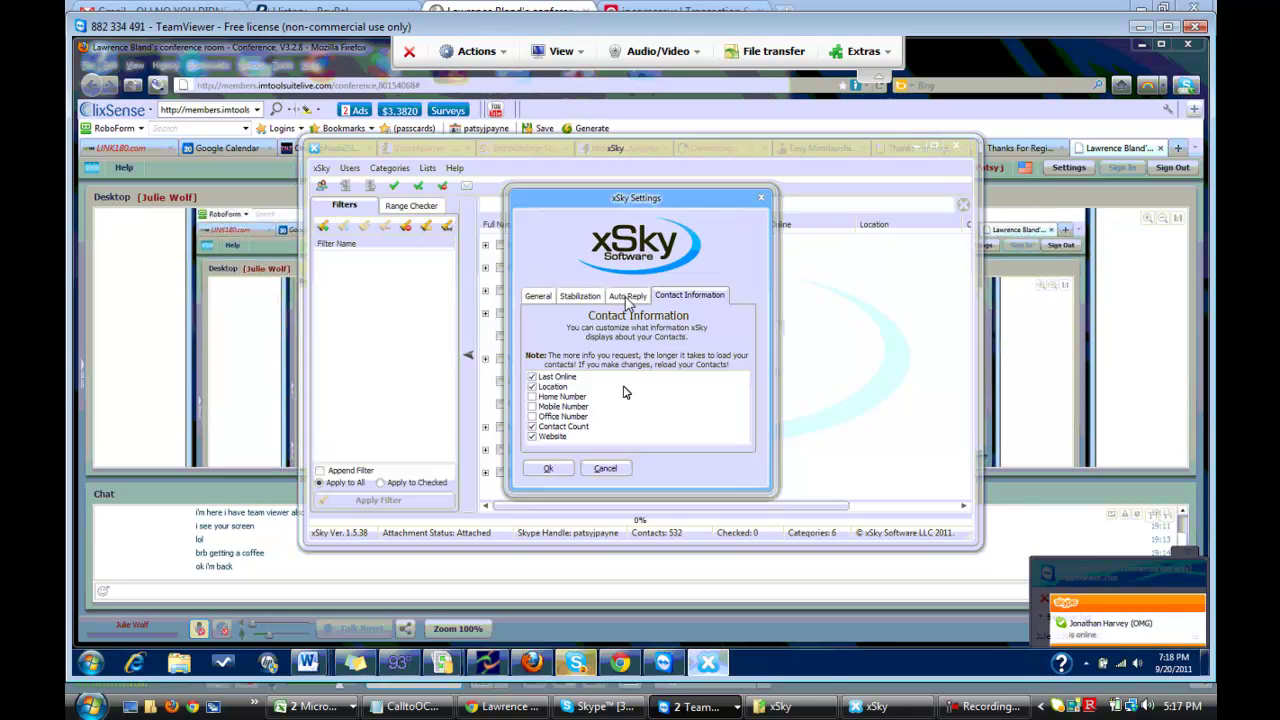
Display the Auto Reply settings and select the whole auto-reply message.
click(628, 297)
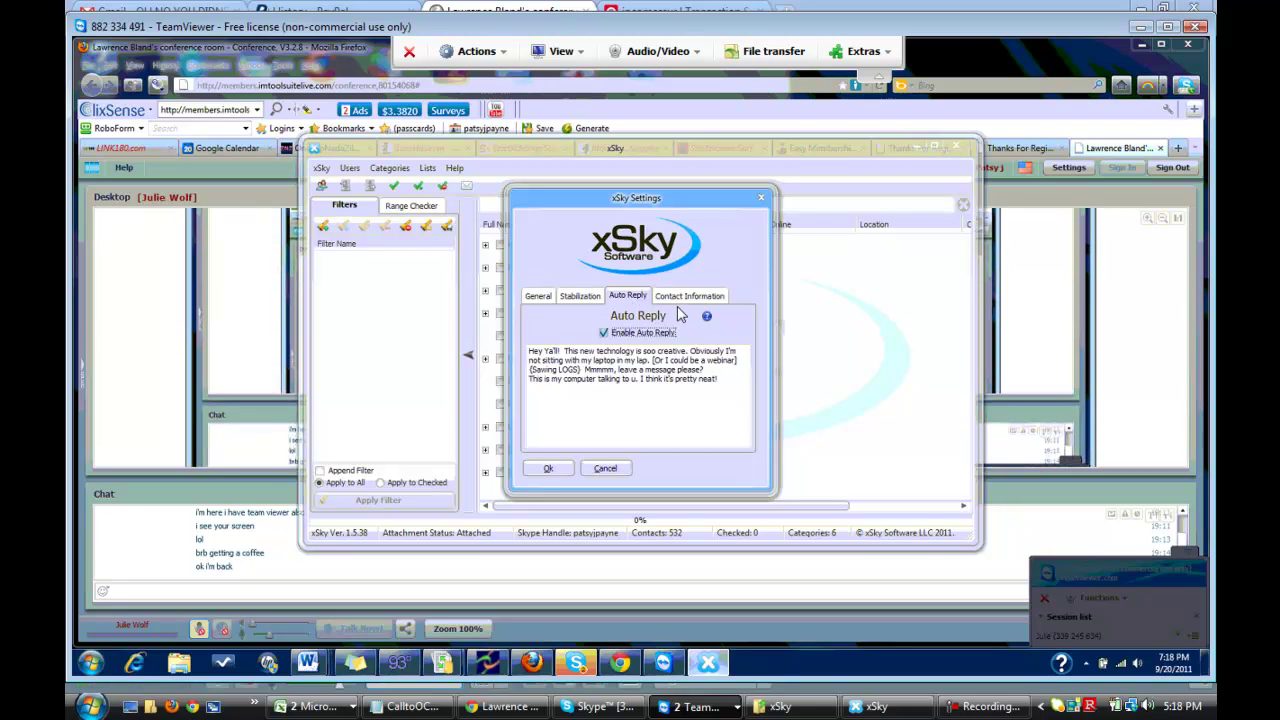
mouse_move(707, 319)
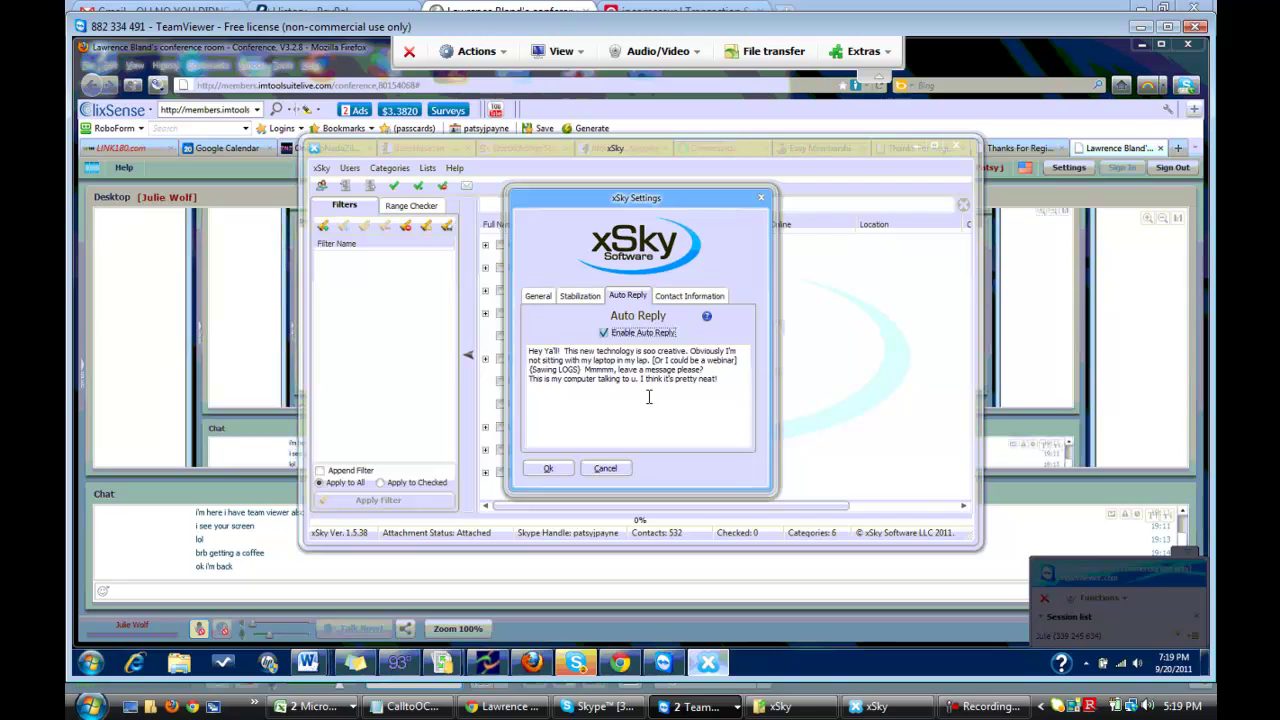
drag(721, 380, 522, 347)
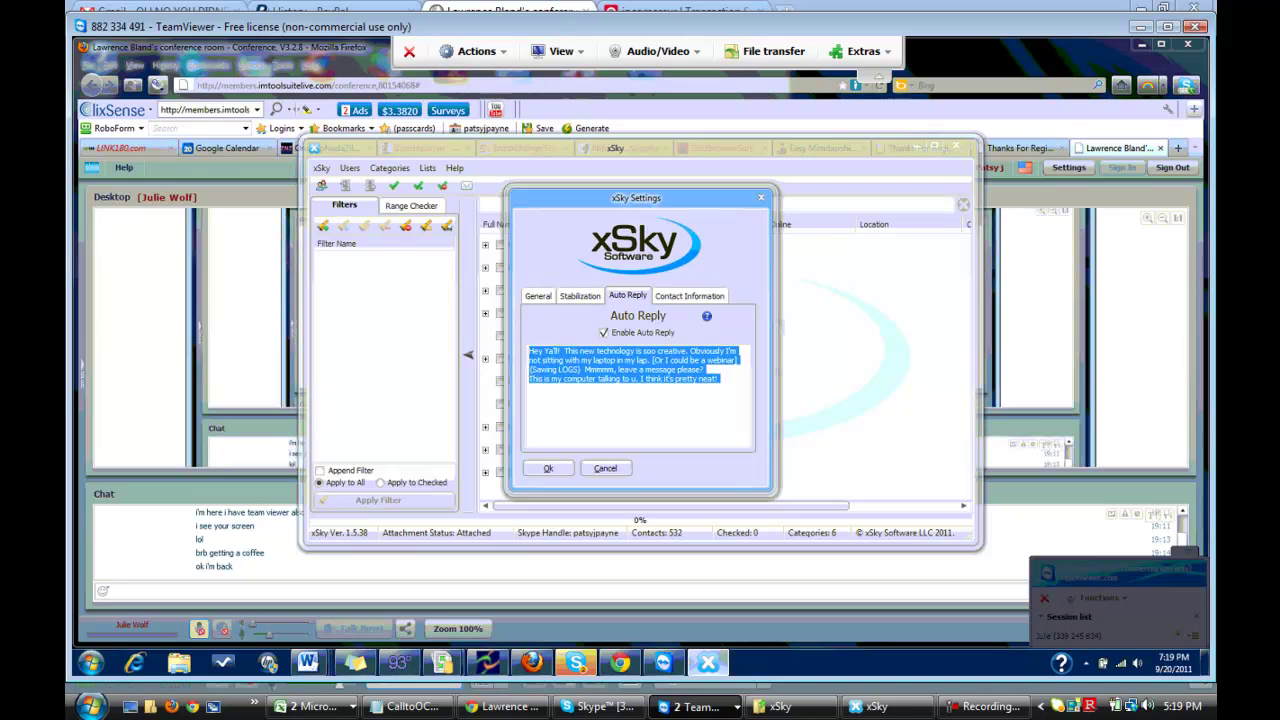
mouse_move(362, 668)
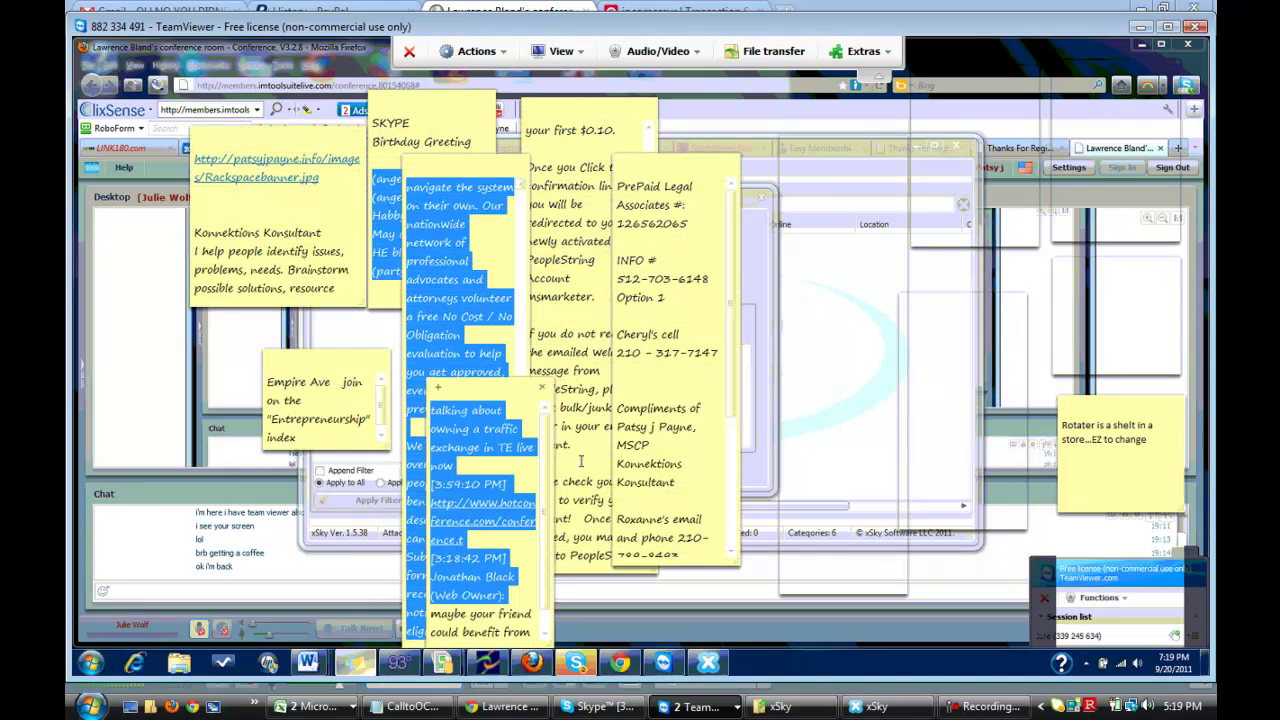
click(437, 389)
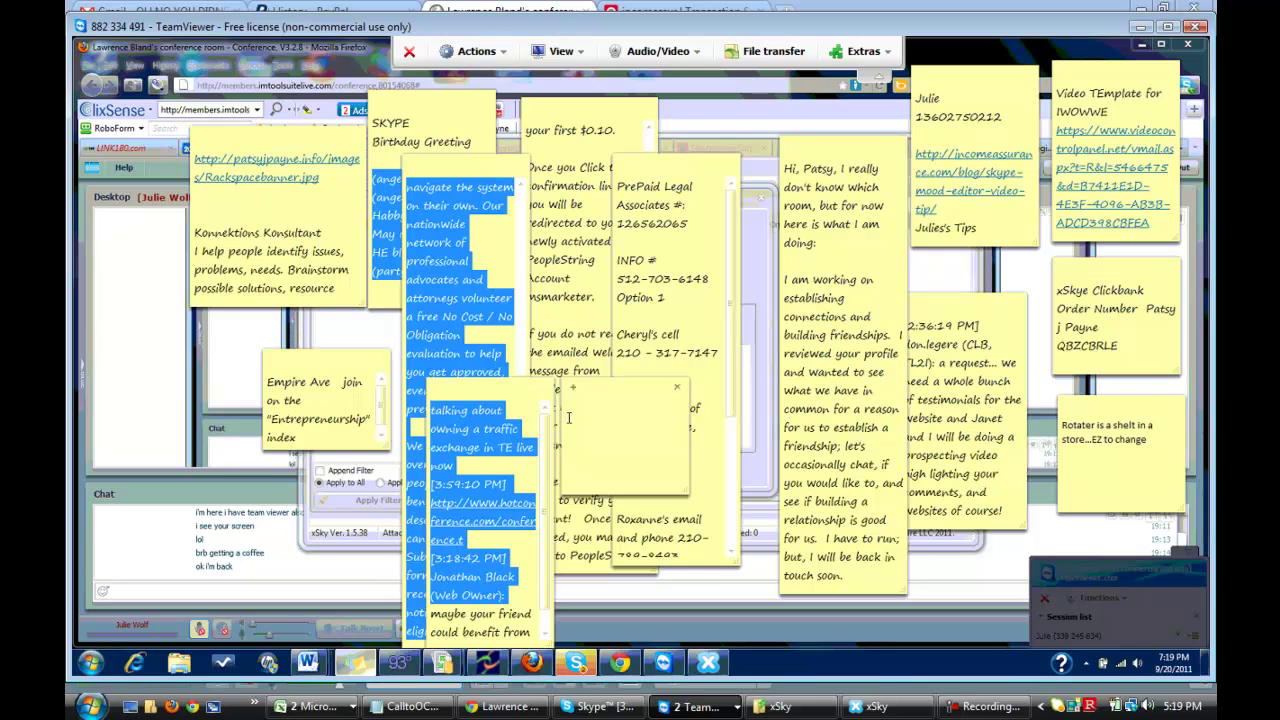
text(339245634)
click(676, 391)
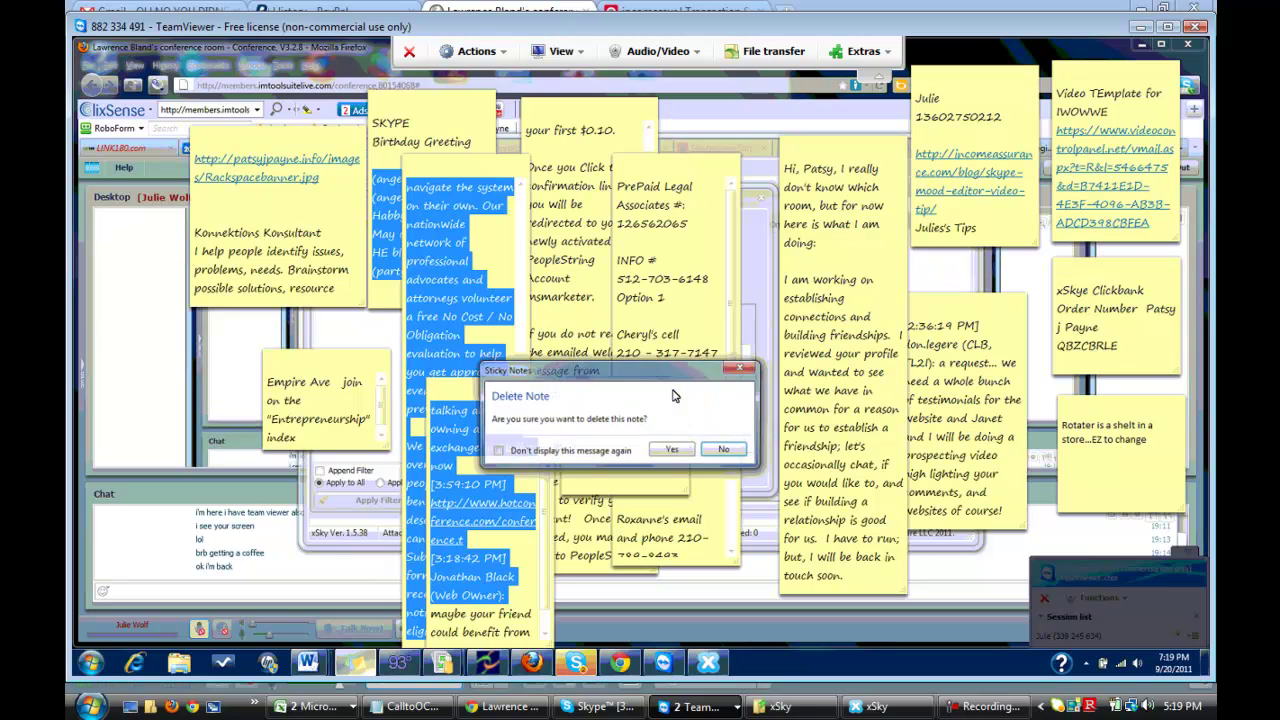
click(676, 451)
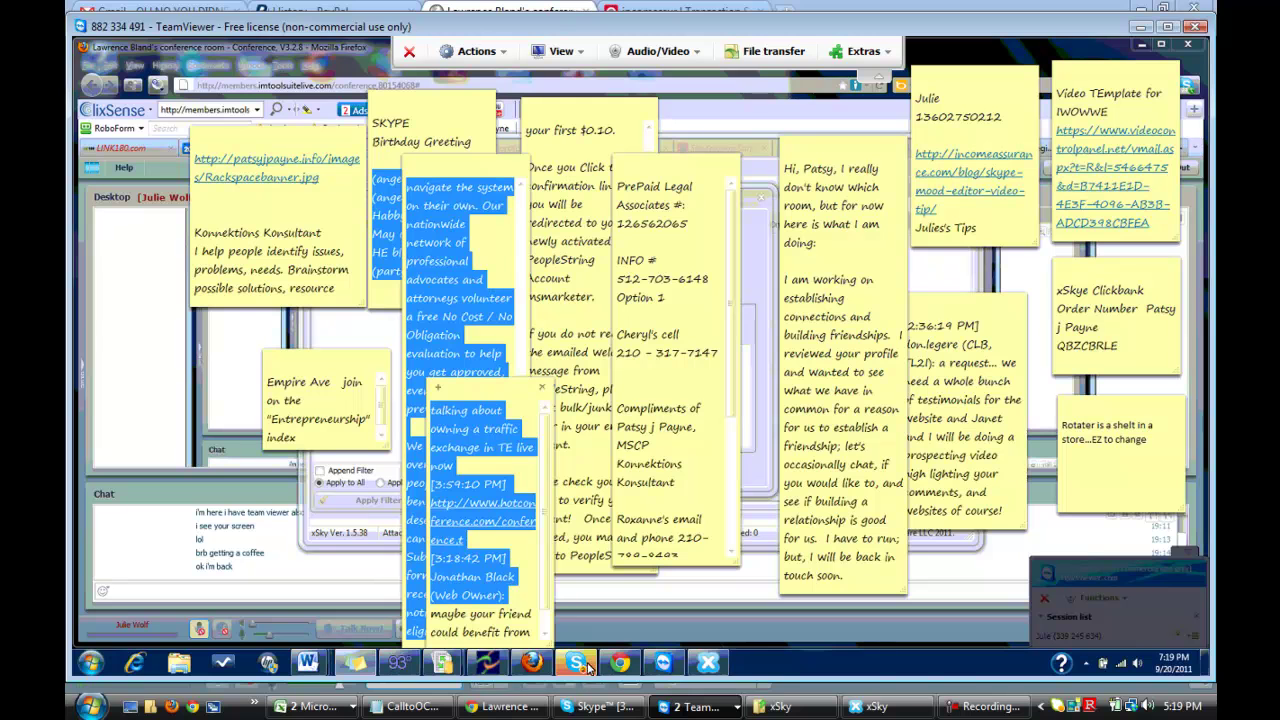
click(365, 665)
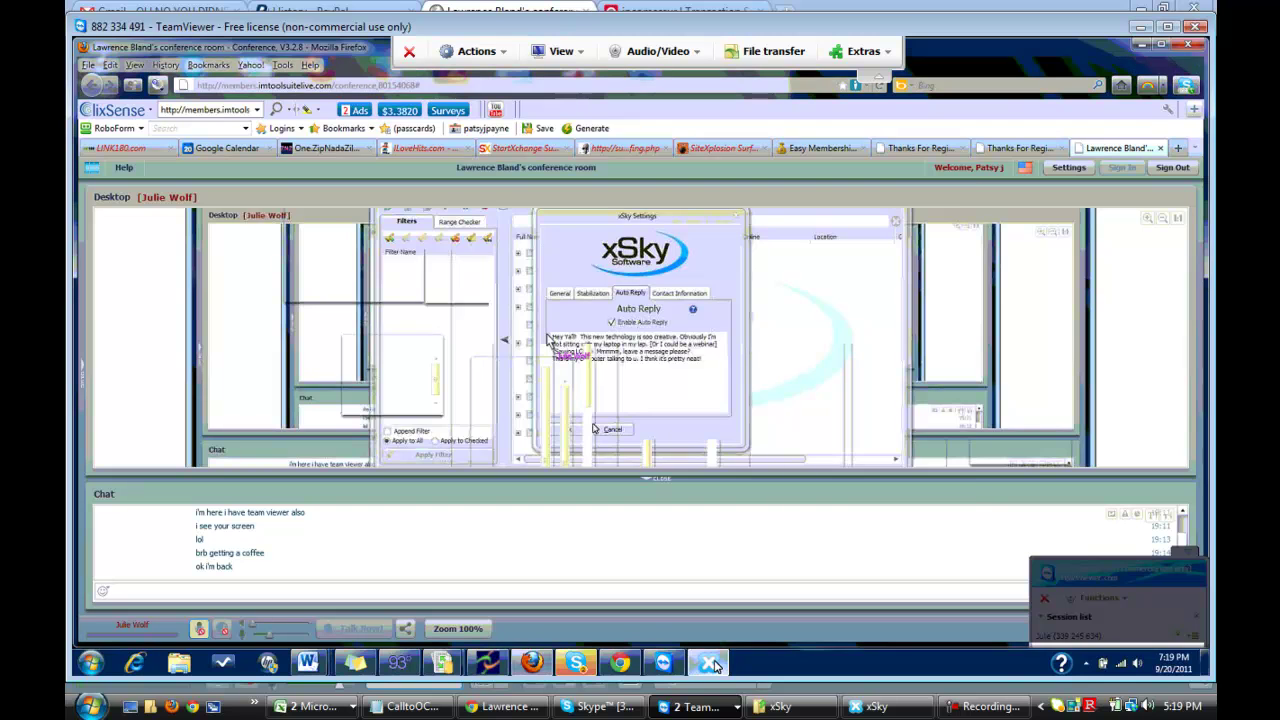
Copy the full auto-reply message into a new sticky note and add the heading "xsky auto message 1" on its own line above it.
drag(719, 379, 528, 352)
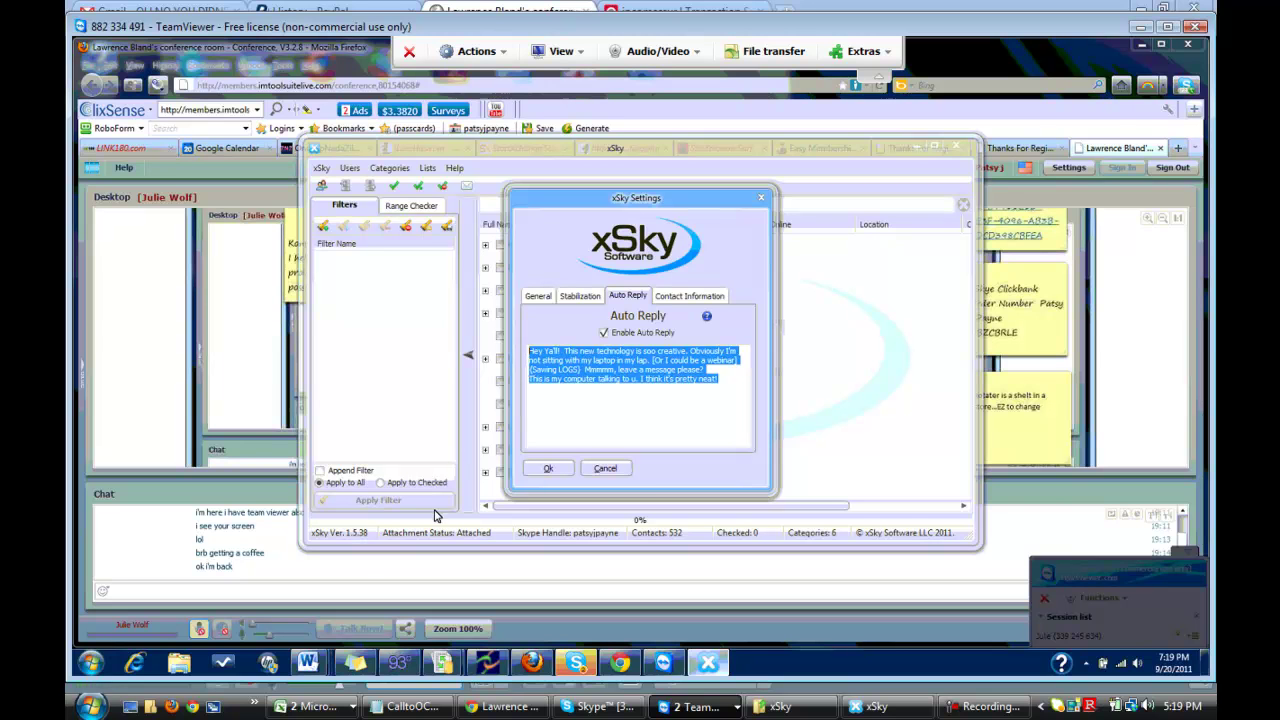
click(357, 663)
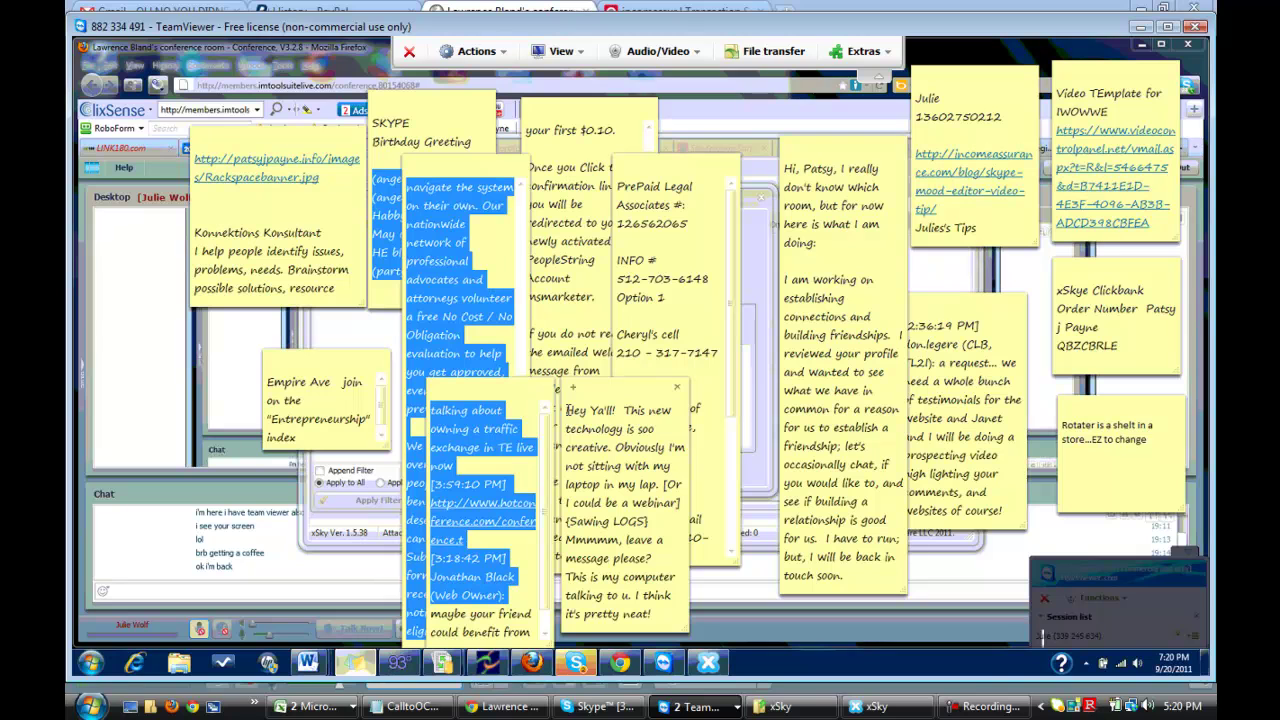
click(566, 410)
text(Esk)
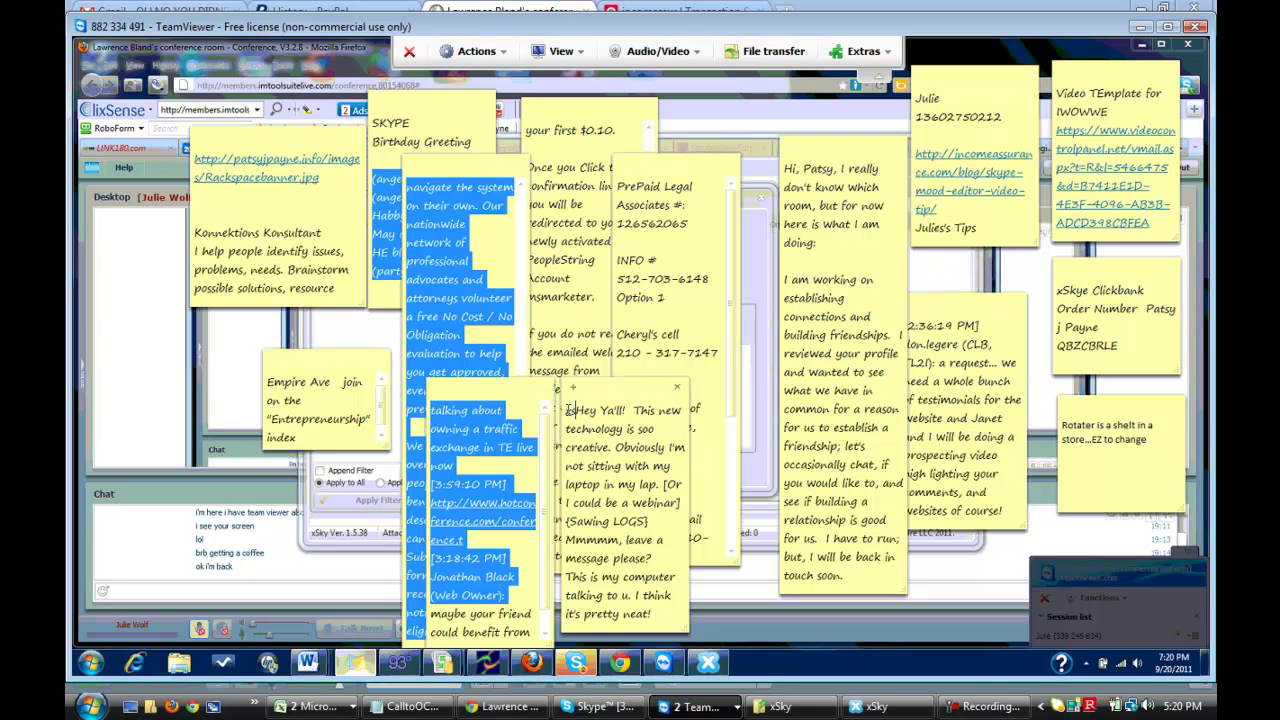
text(y aut)
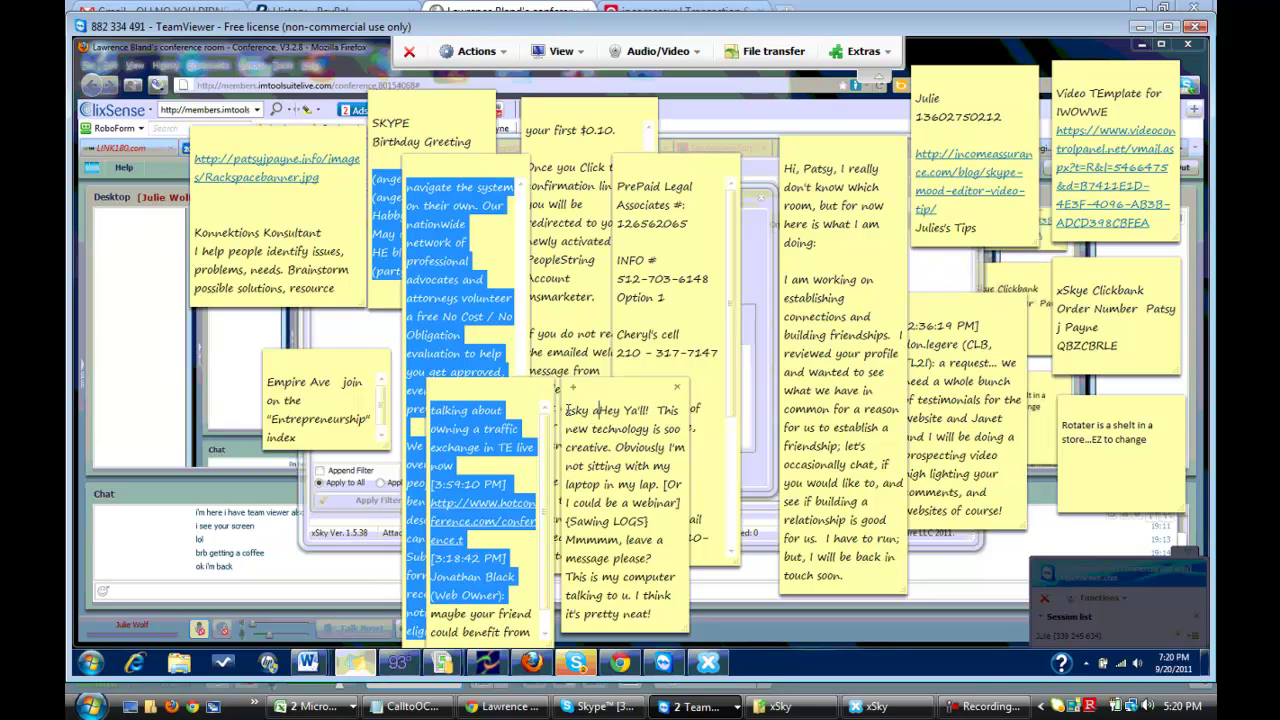
text(o message)
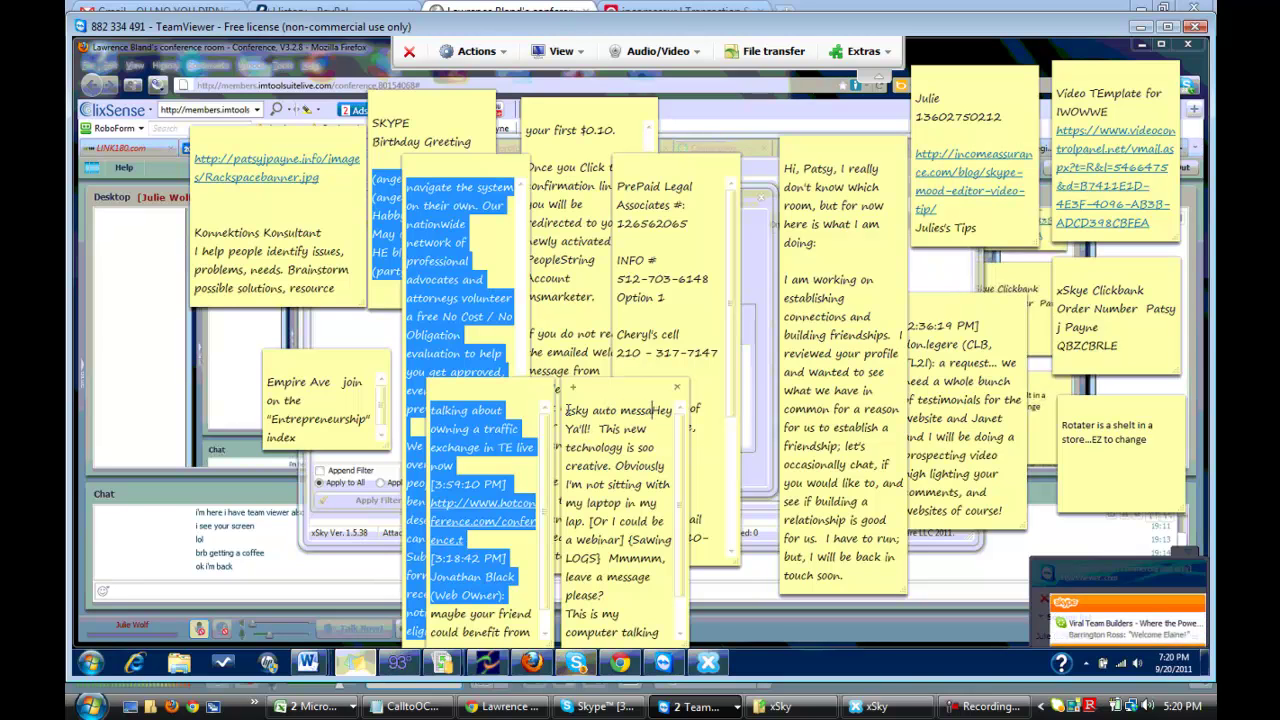
text( 1)
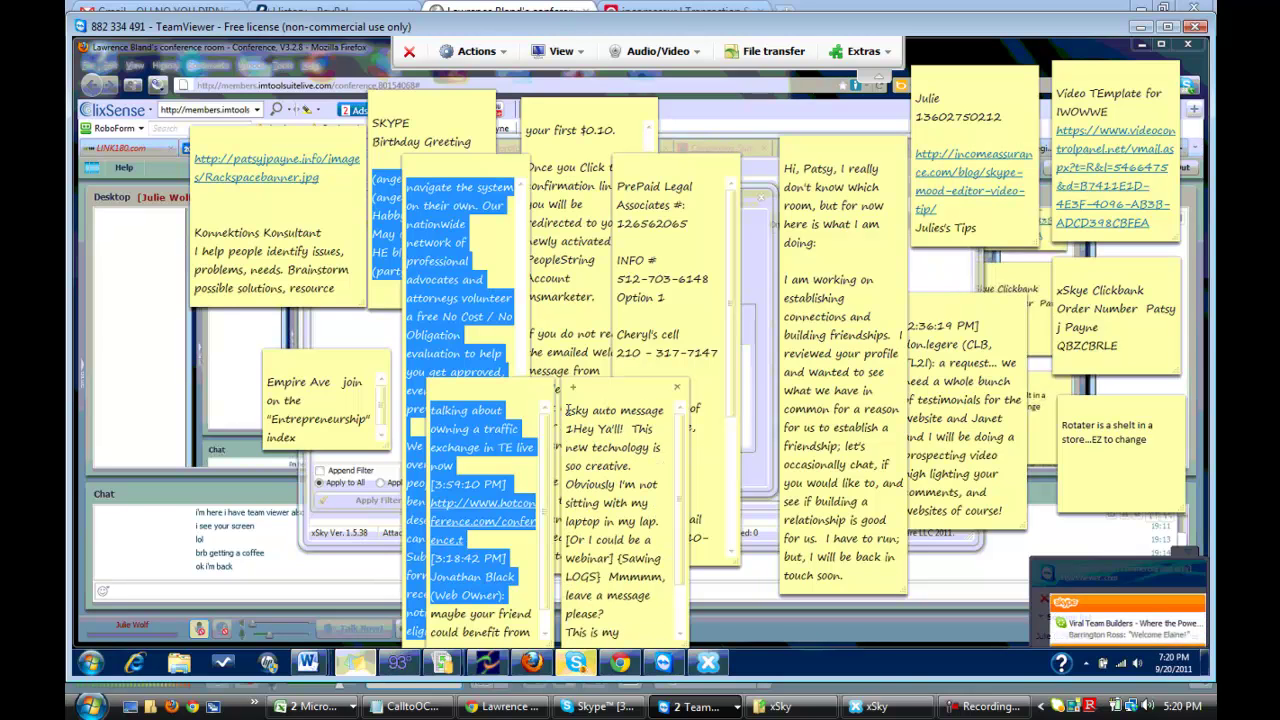
key(Return)
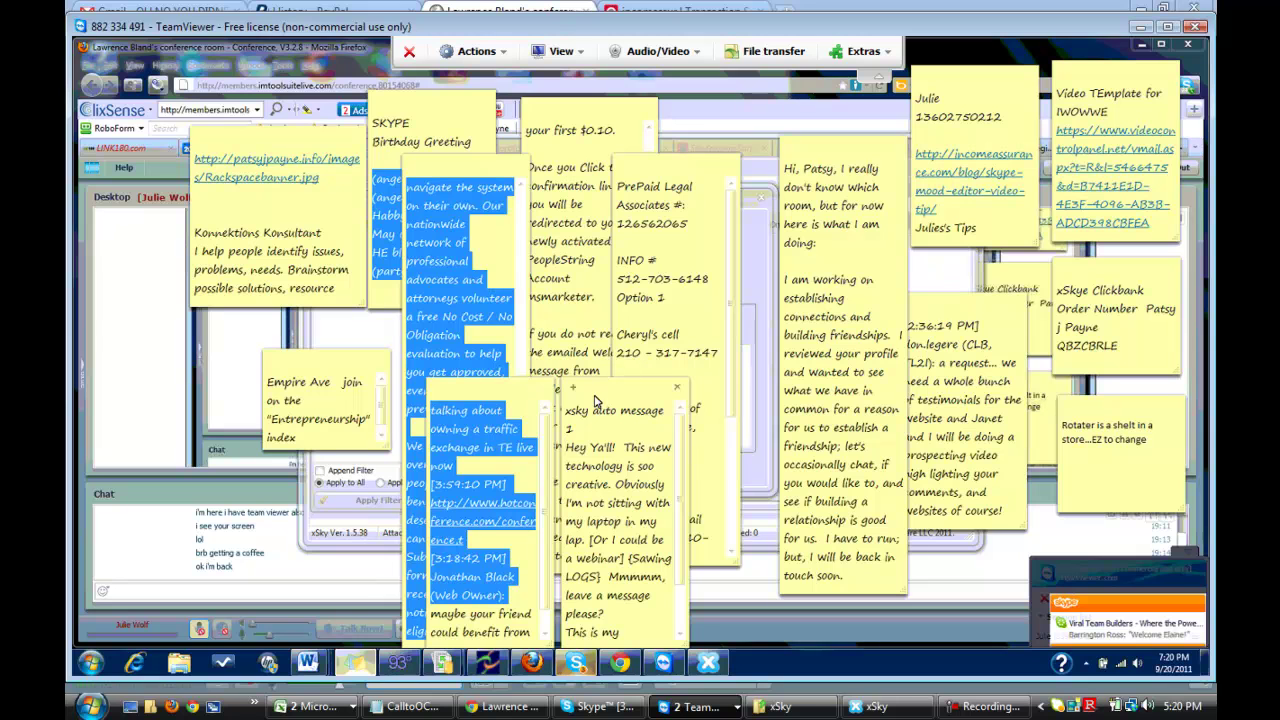
click(356, 663)
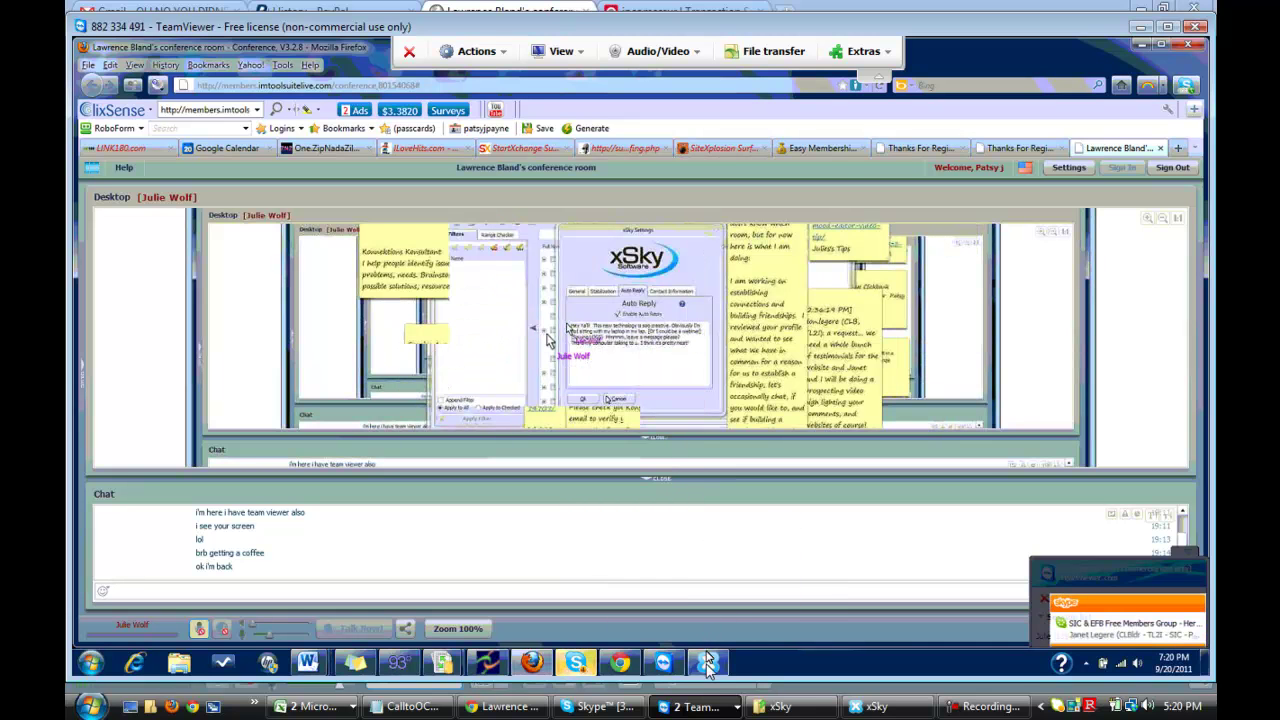
Return to the xSky Auto Reply settings, deselect the message text and accept the settings.
mouse_move(706, 666)
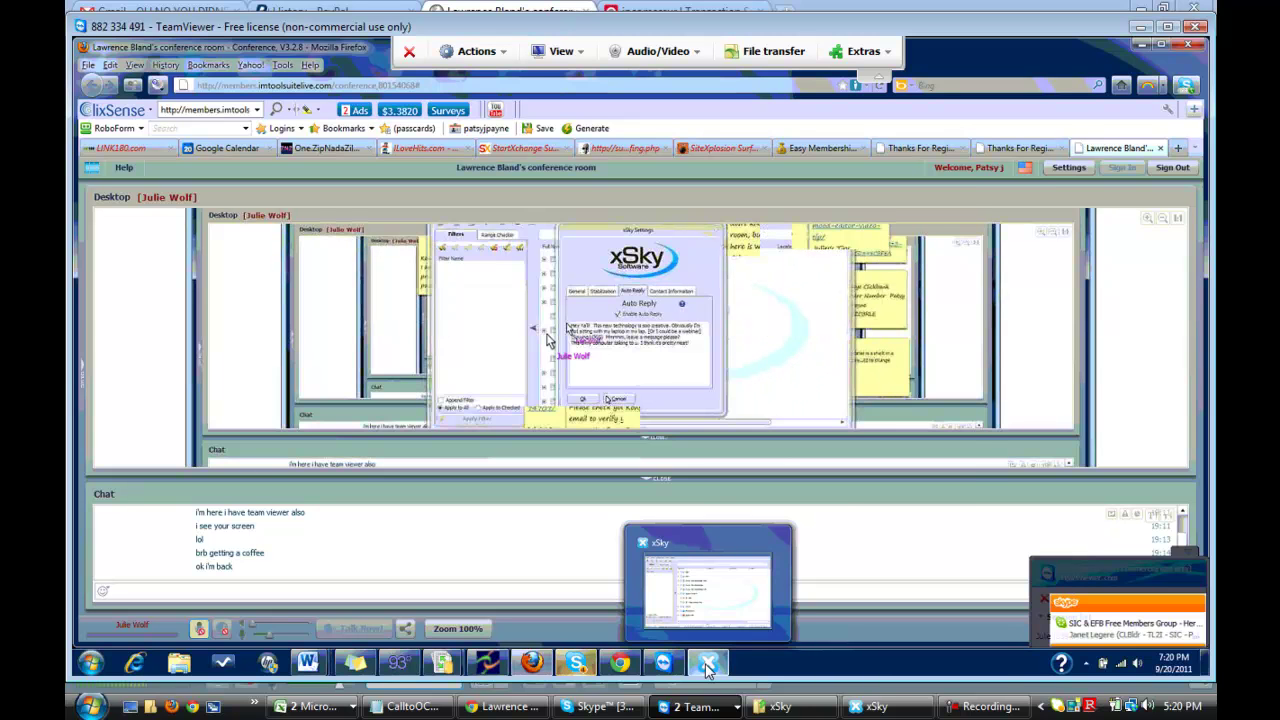
click(706, 666)
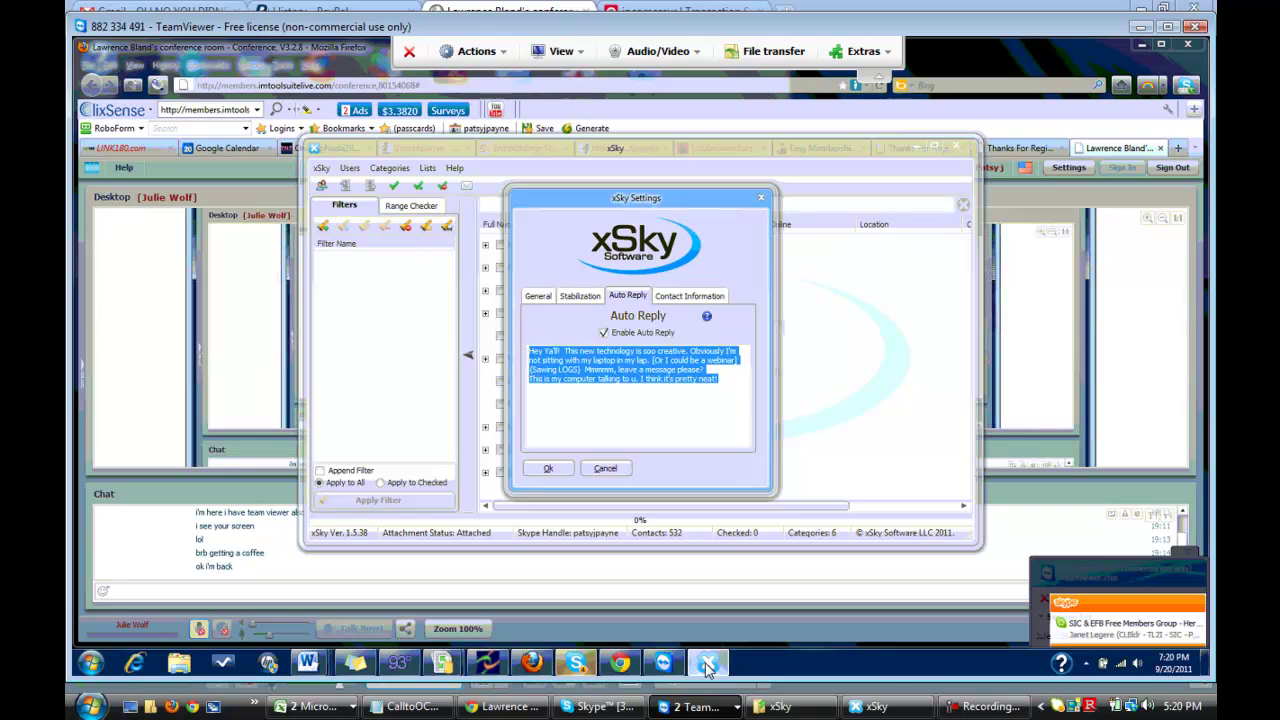
click(728, 380)
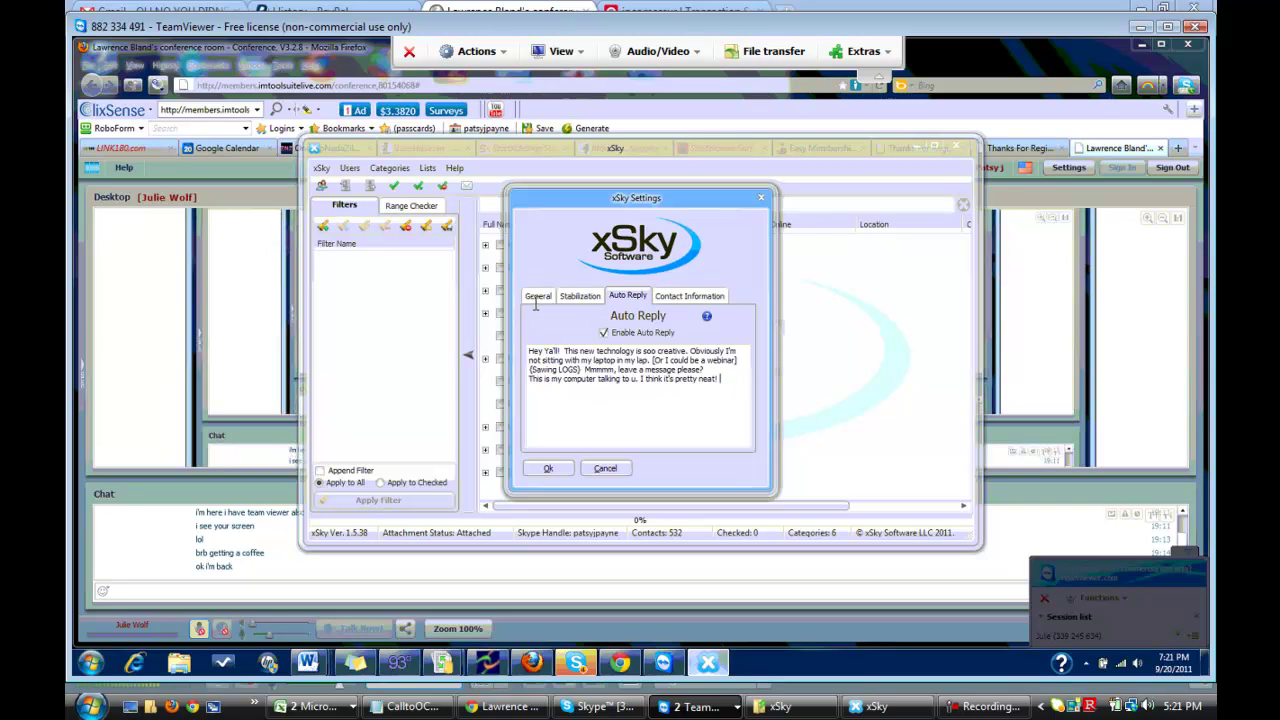
click(548, 470)
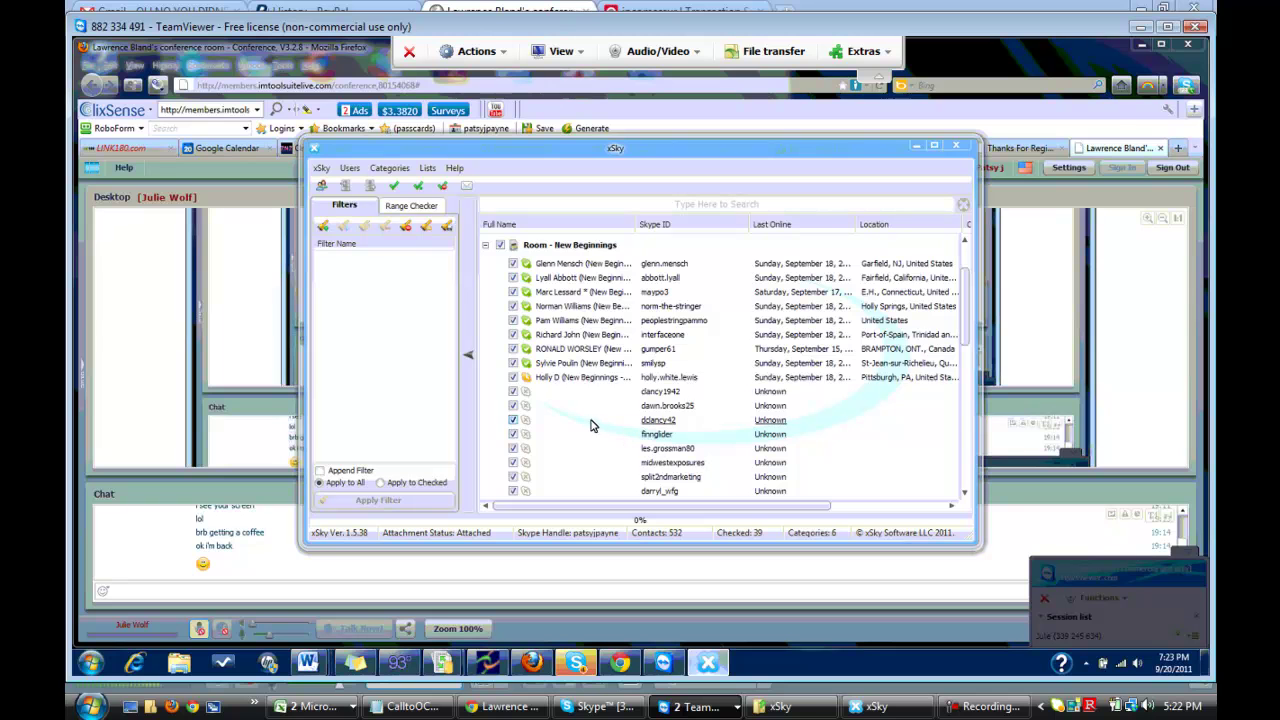
Look through the contacts in the Room - New Beginnings category, comparing their names, status icons and last-online dates.
scroll(575, 418, down, 2)
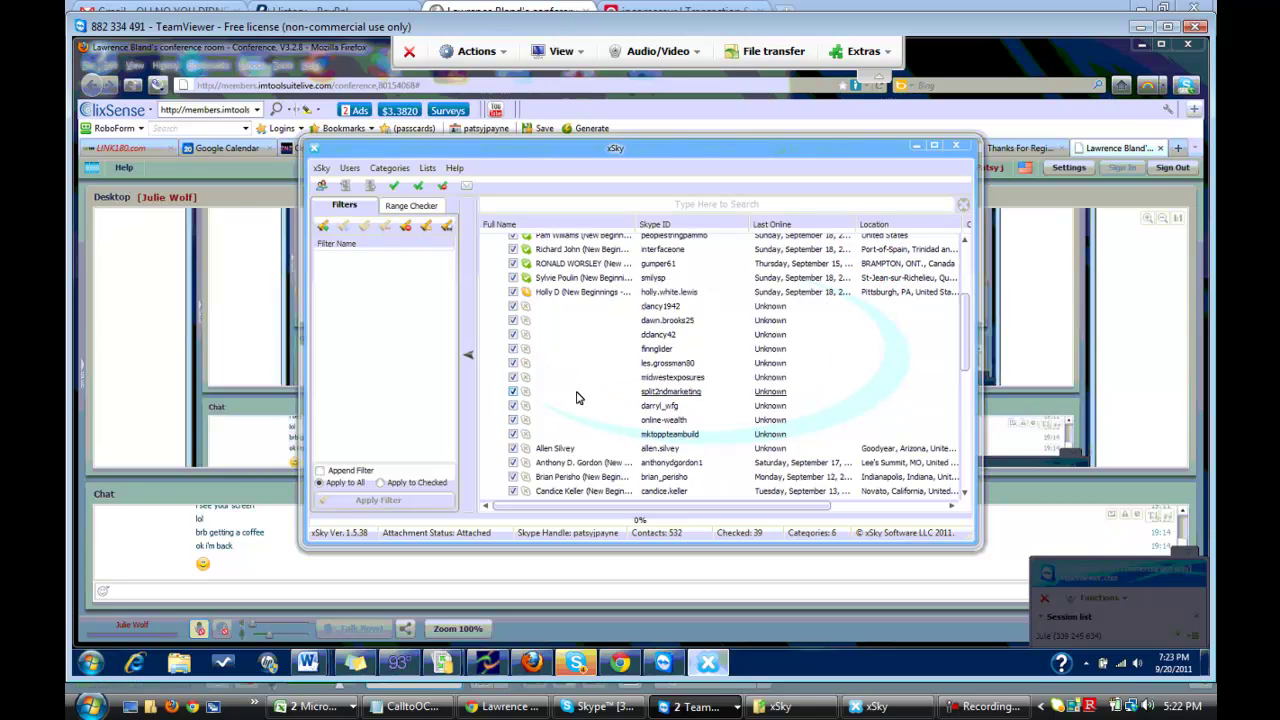
scroll(573, 437, up, 5)
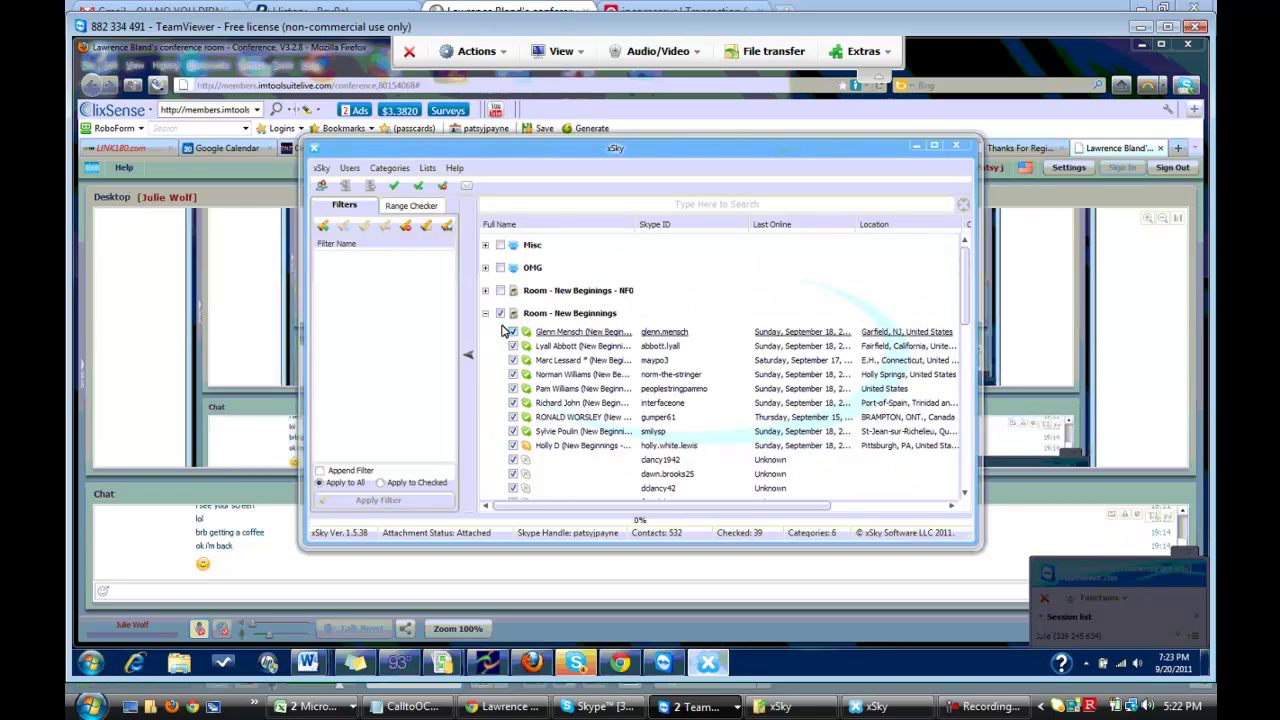
click(485, 314)
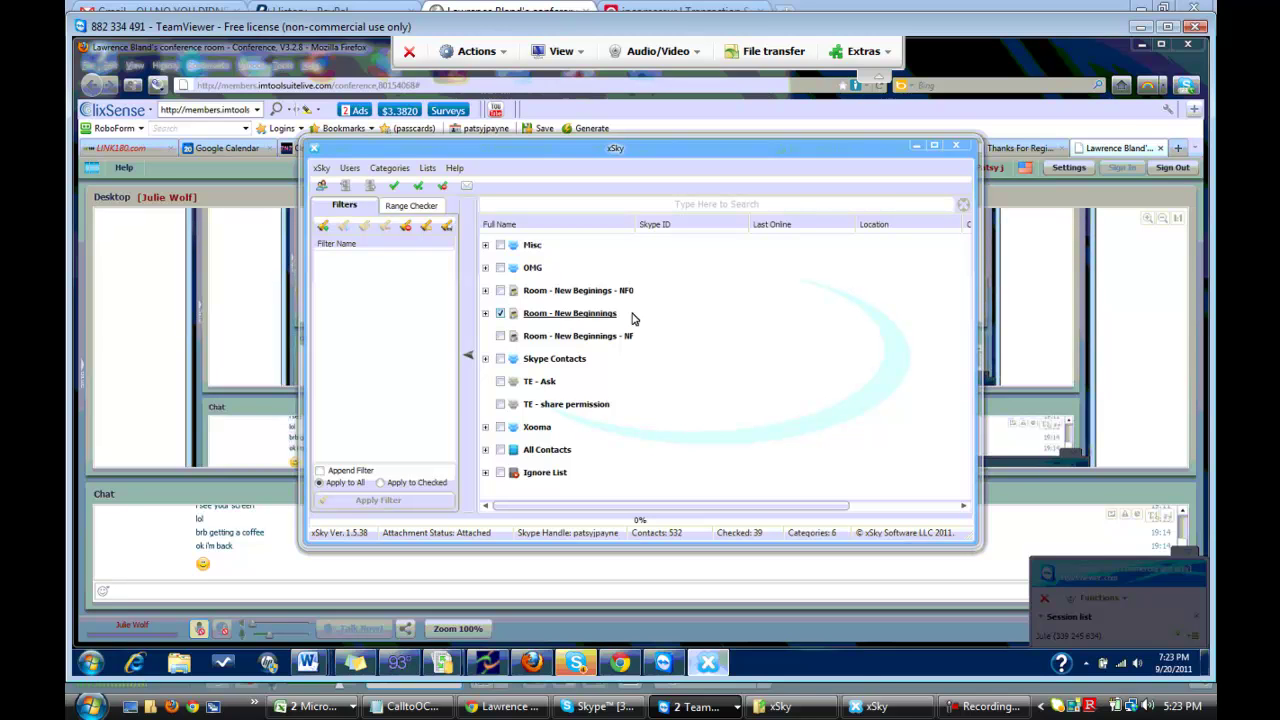
click(485, 316)
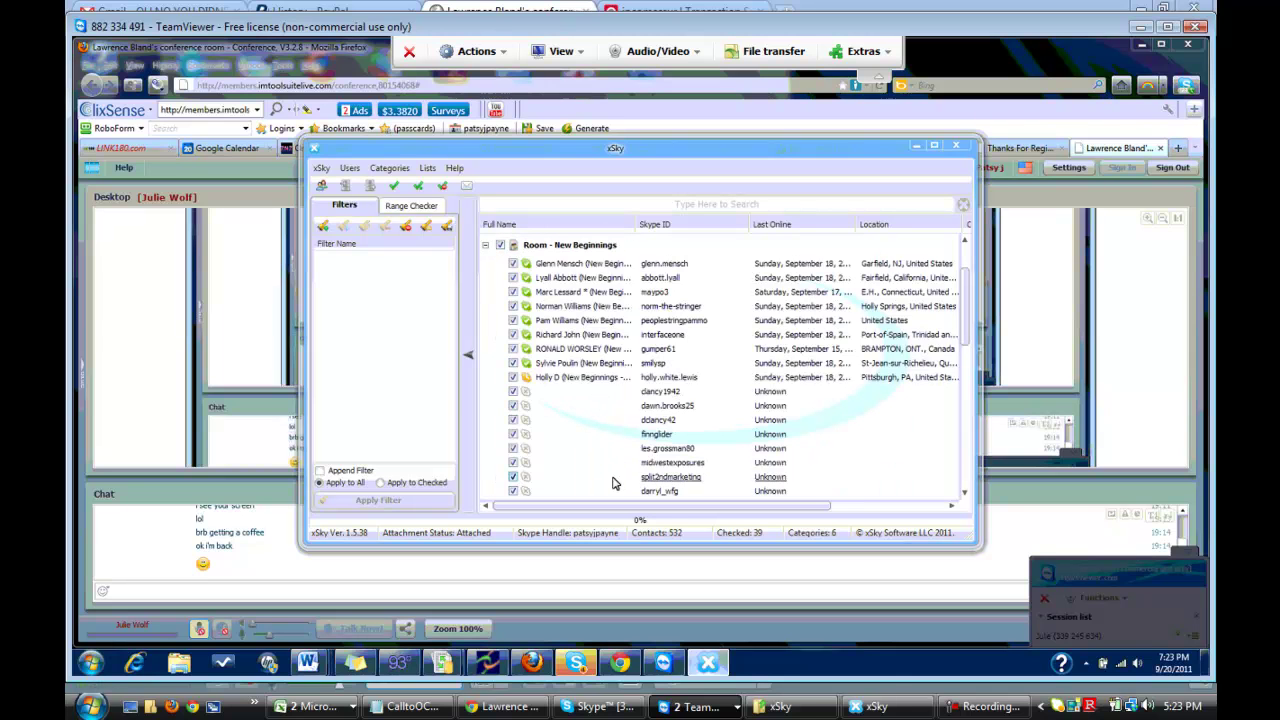
scroll(612, 470, down, 1)
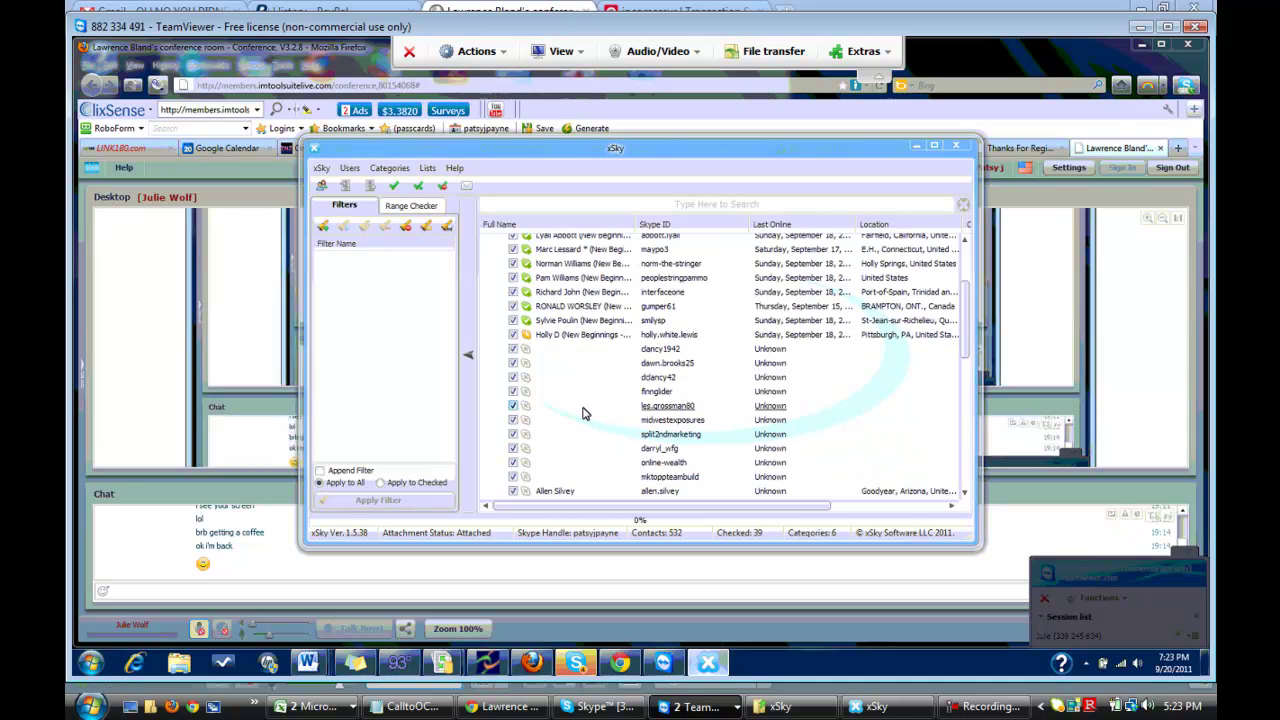
scroll(526, 403, up, 3)
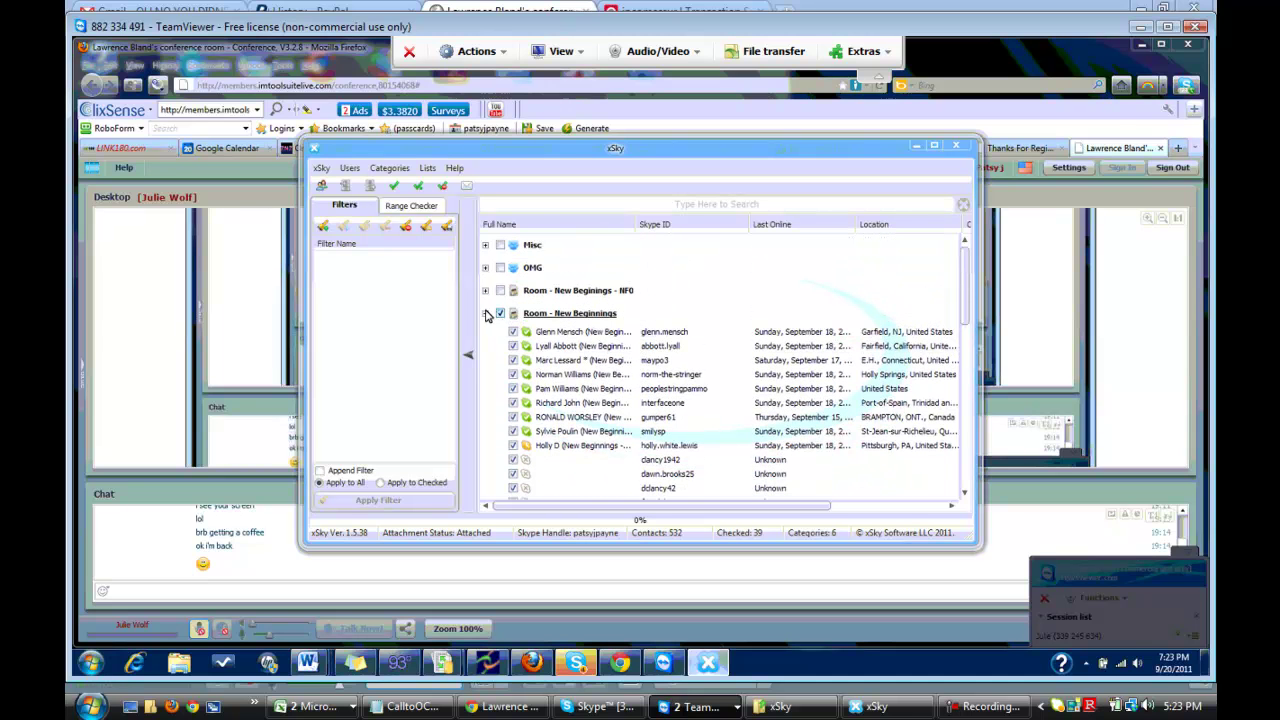
click(486, 314)
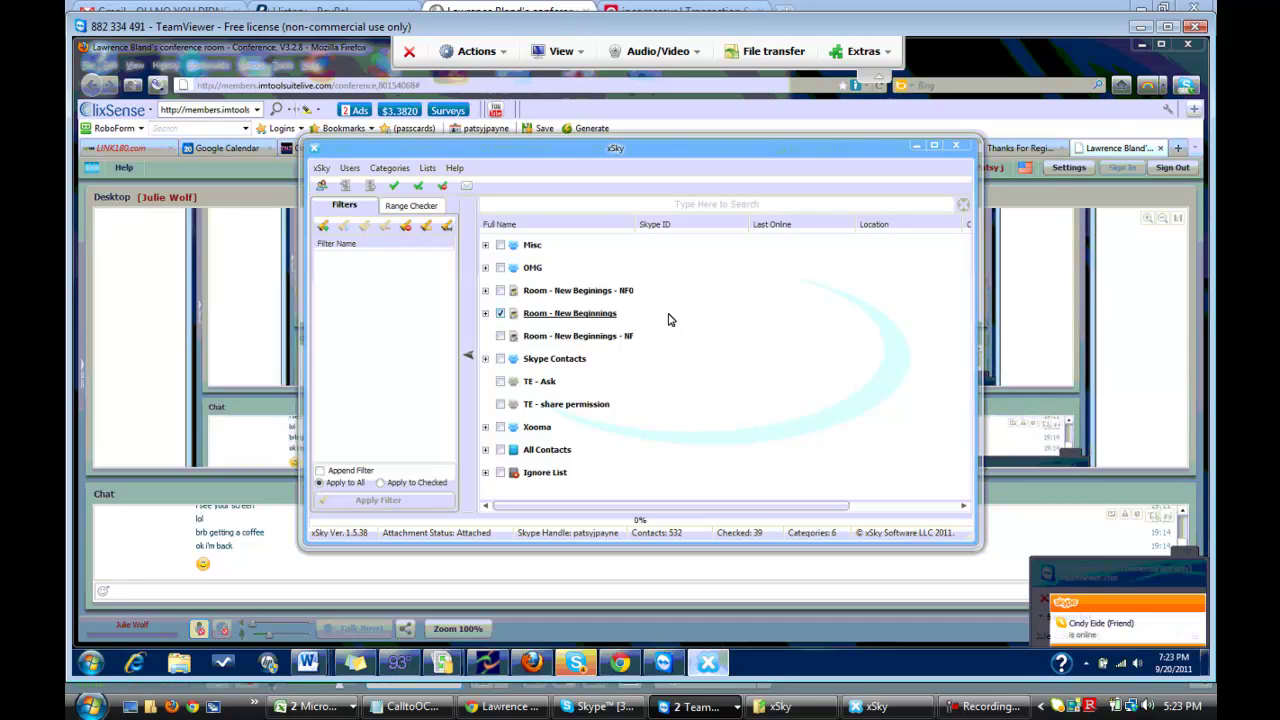
click(486, 315)
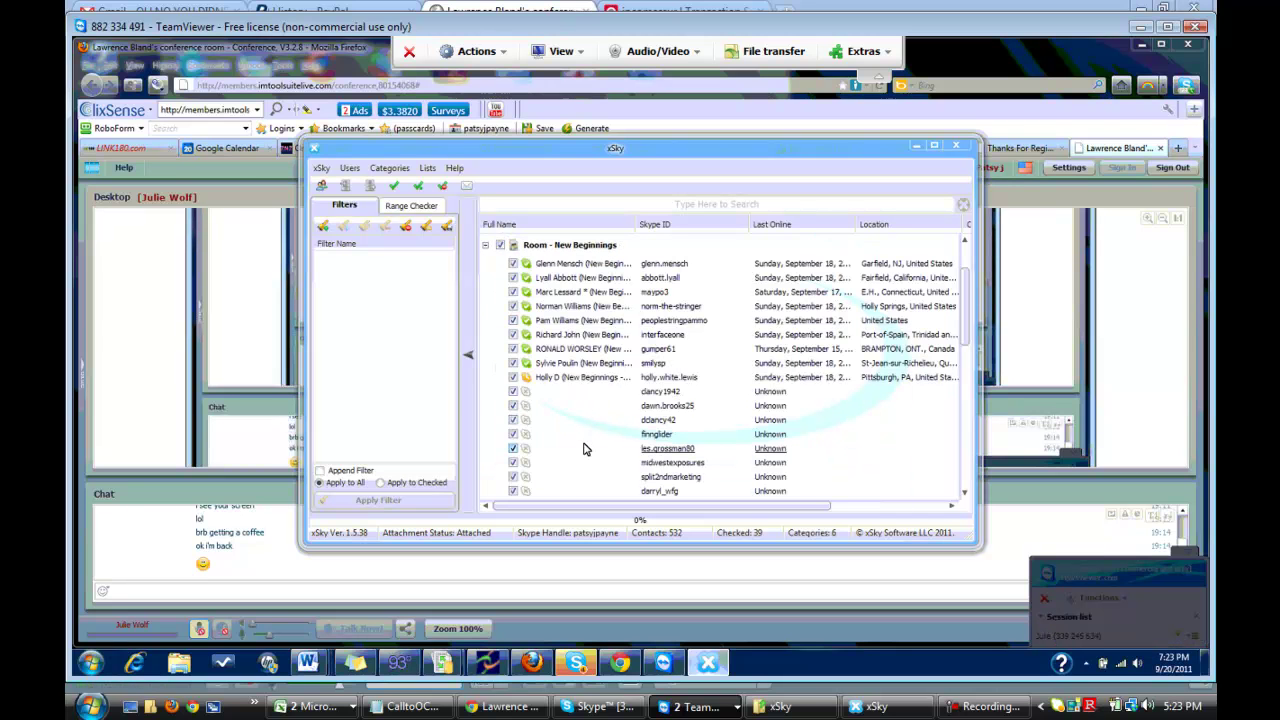
scroll(590, 420, down, 1)
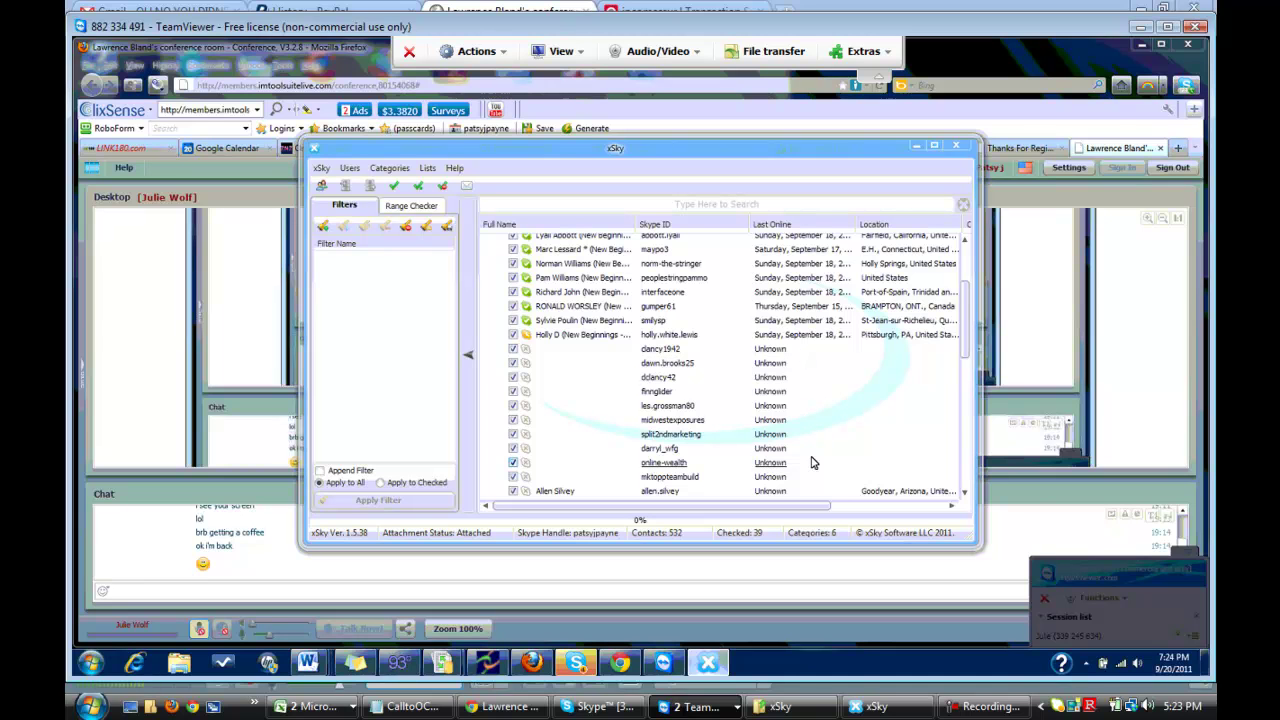
scroll(818, 460, down, 1)
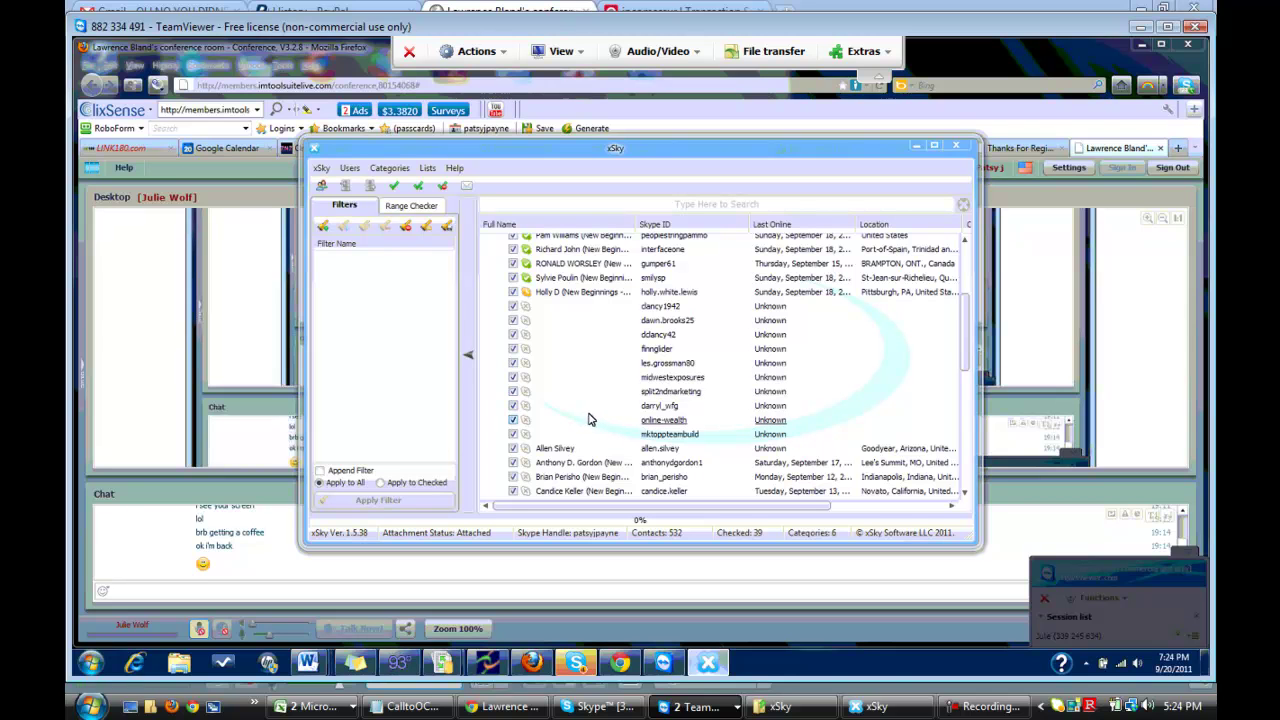
scroll(610, 358, down, 1)
scroll(600, 408, down, 1)
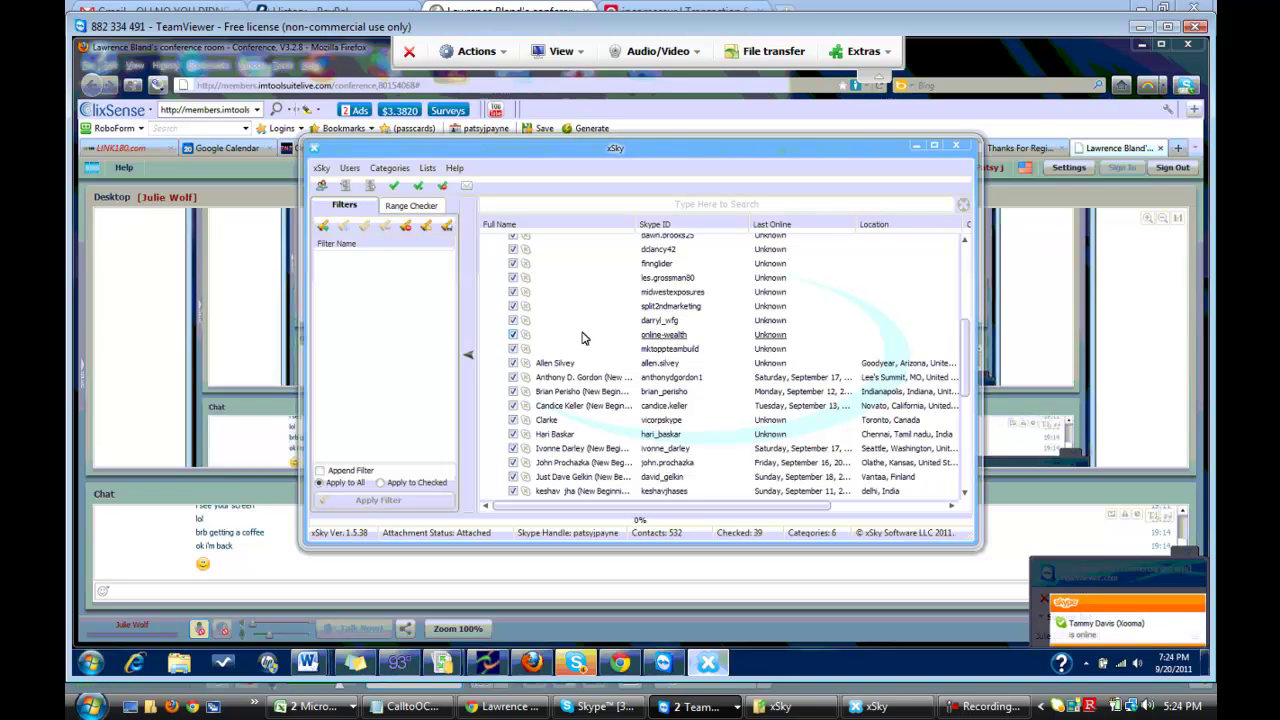
scroll(585, 342, up, 1)
scroll(585, 342, up, 4)
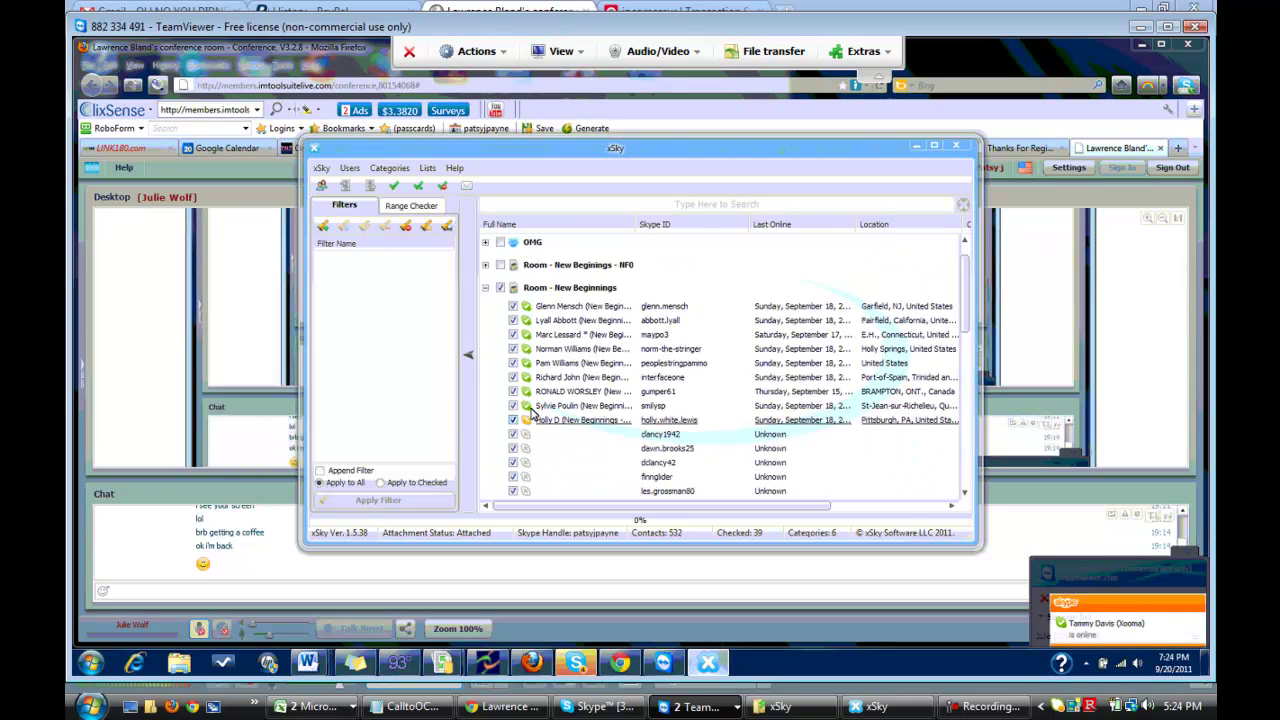
scroll(586, 336, down, 2)
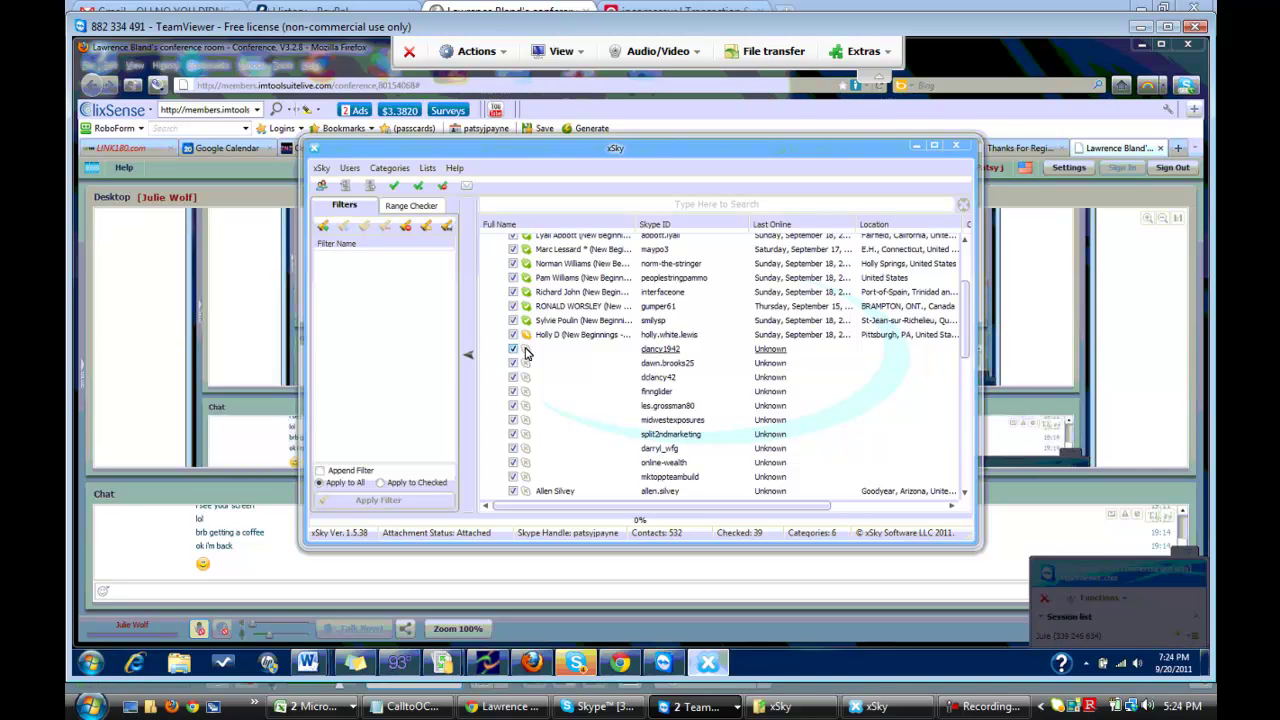
Open the Skype profile of the first contact without a full name in Room - New Beginnings and show its chat conversation.
right_click(664, 354)
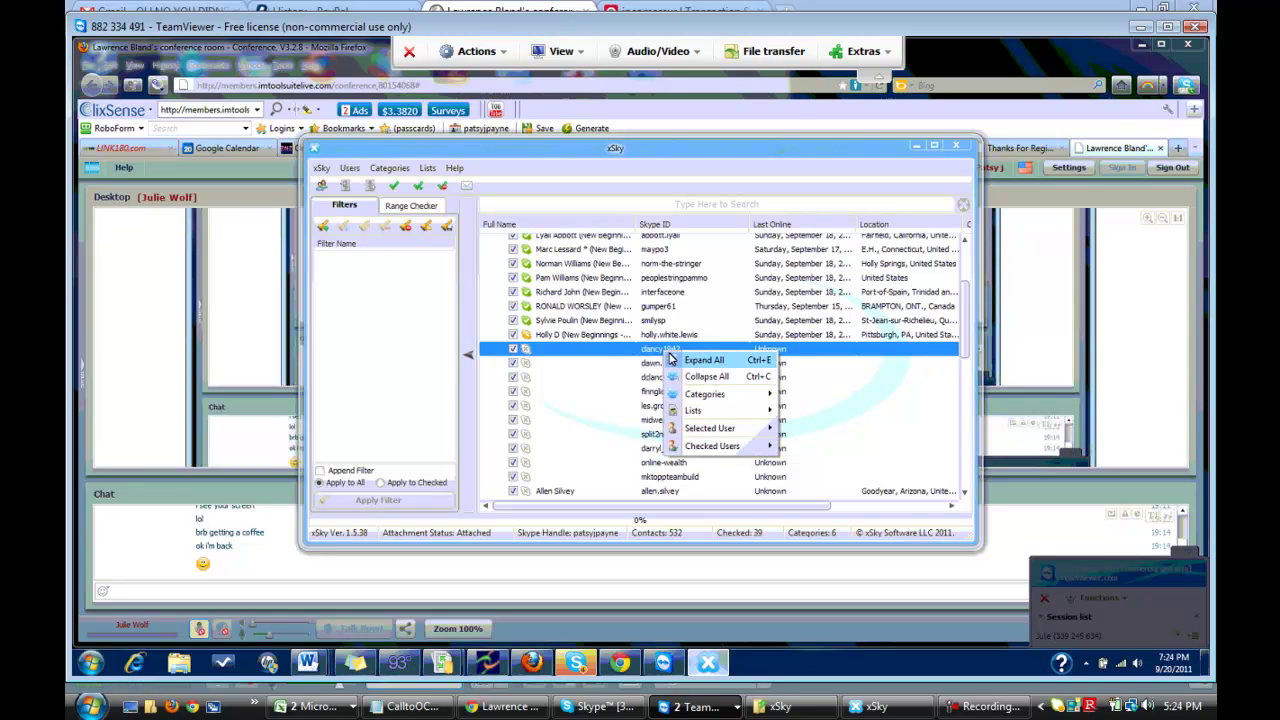
click(654, 352)
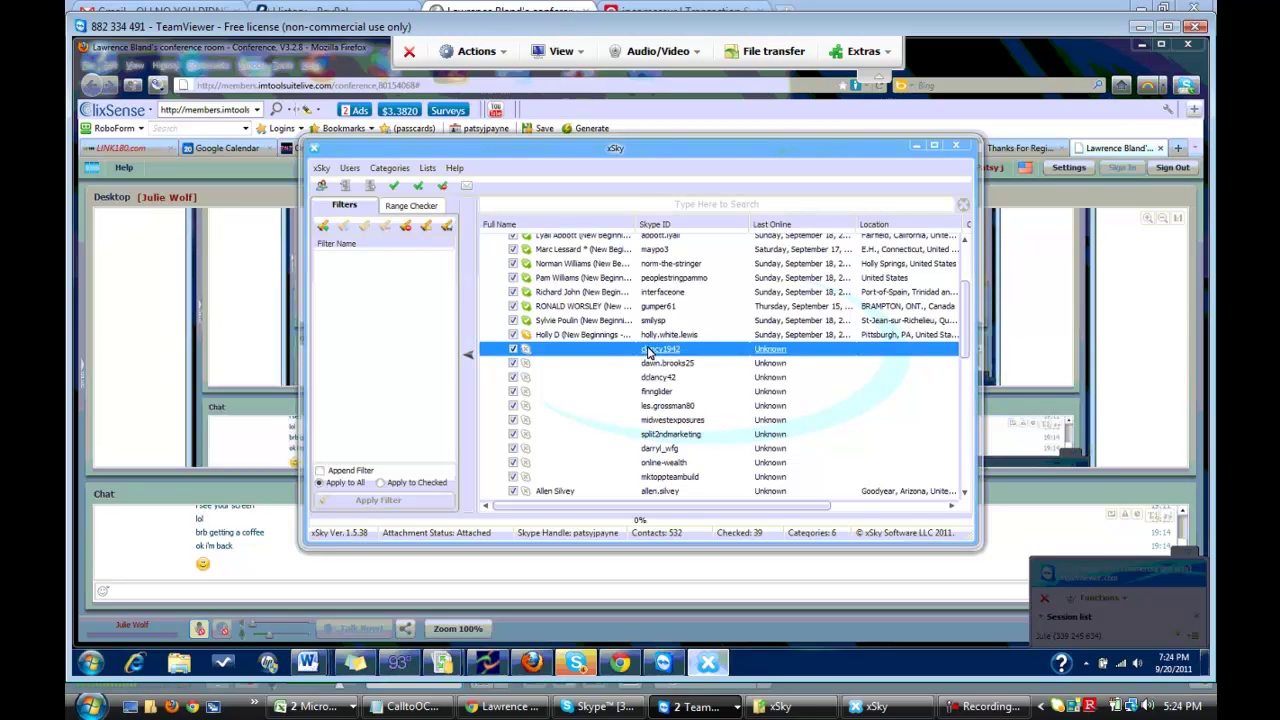
double_click(648, 352)
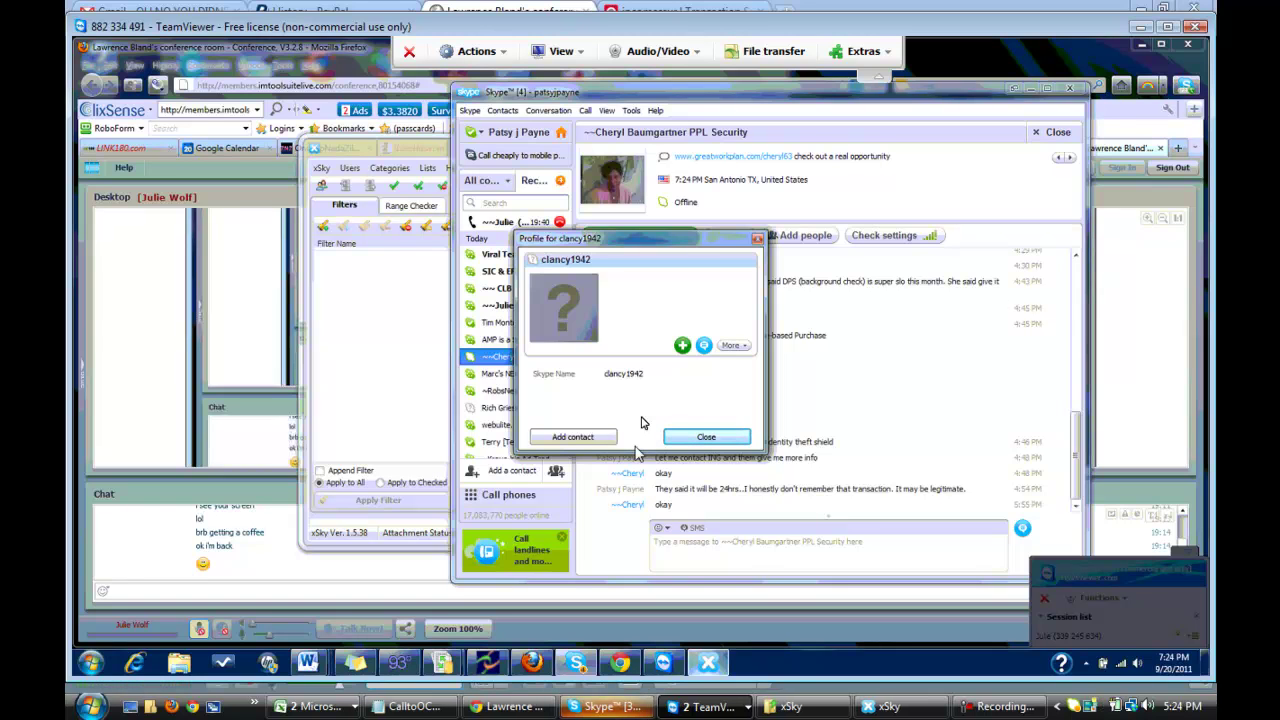
click(704, 346)
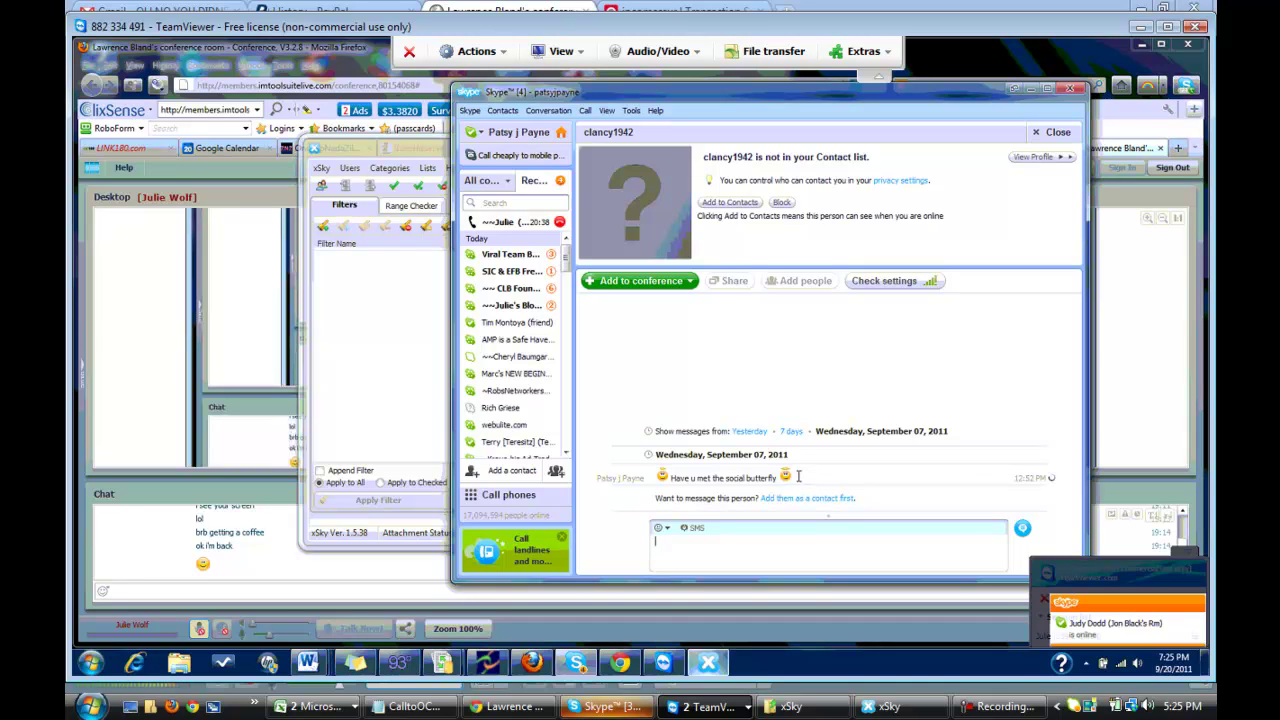
Highlight the "Want to message this person" notice in the chat, and the sent message "Have u met the social butterfly" above it.
click(799, 476)
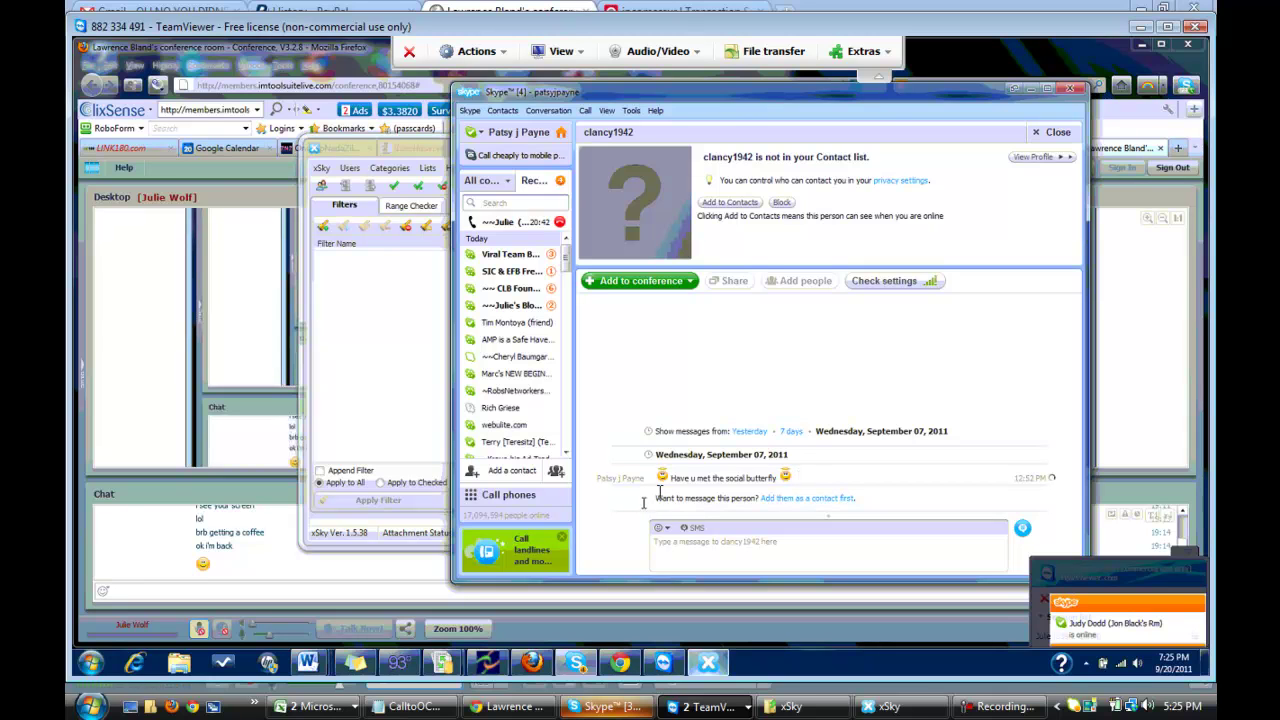
drag(656, 498, 858, 498)
click(755, 498)
drag(656, 498, 753, 500)
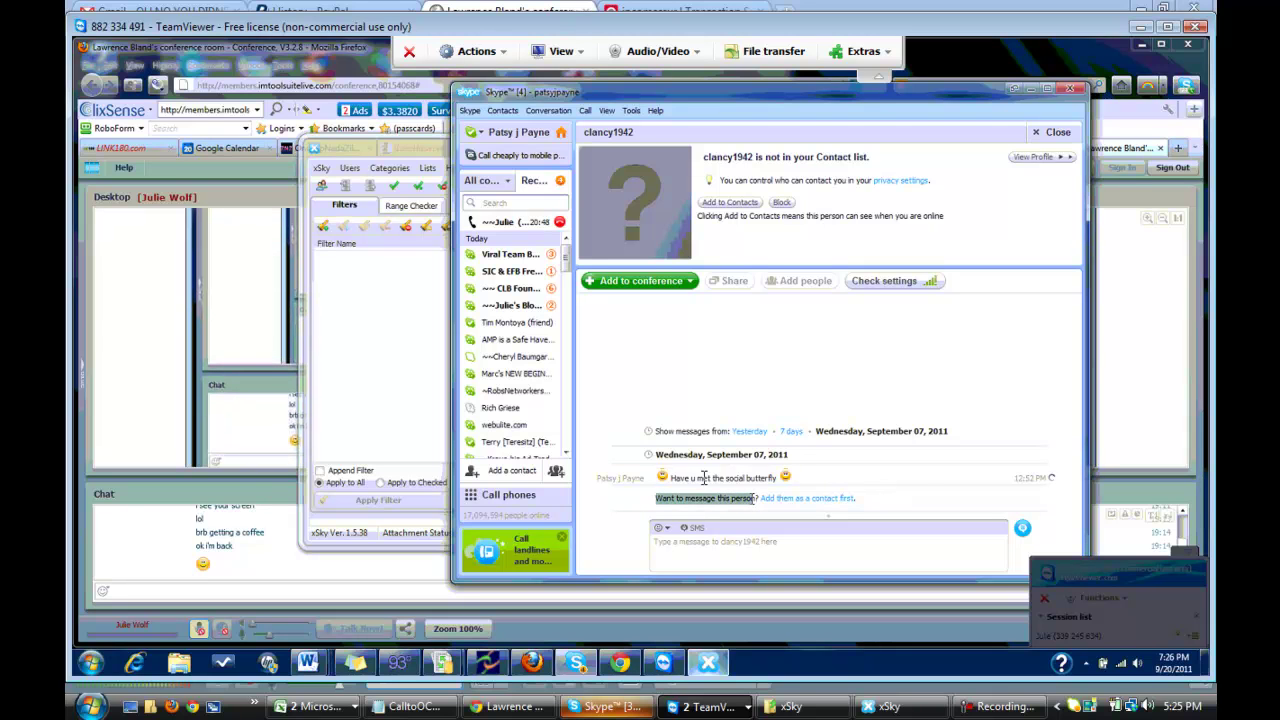
drag(673, 478, 771, 474)
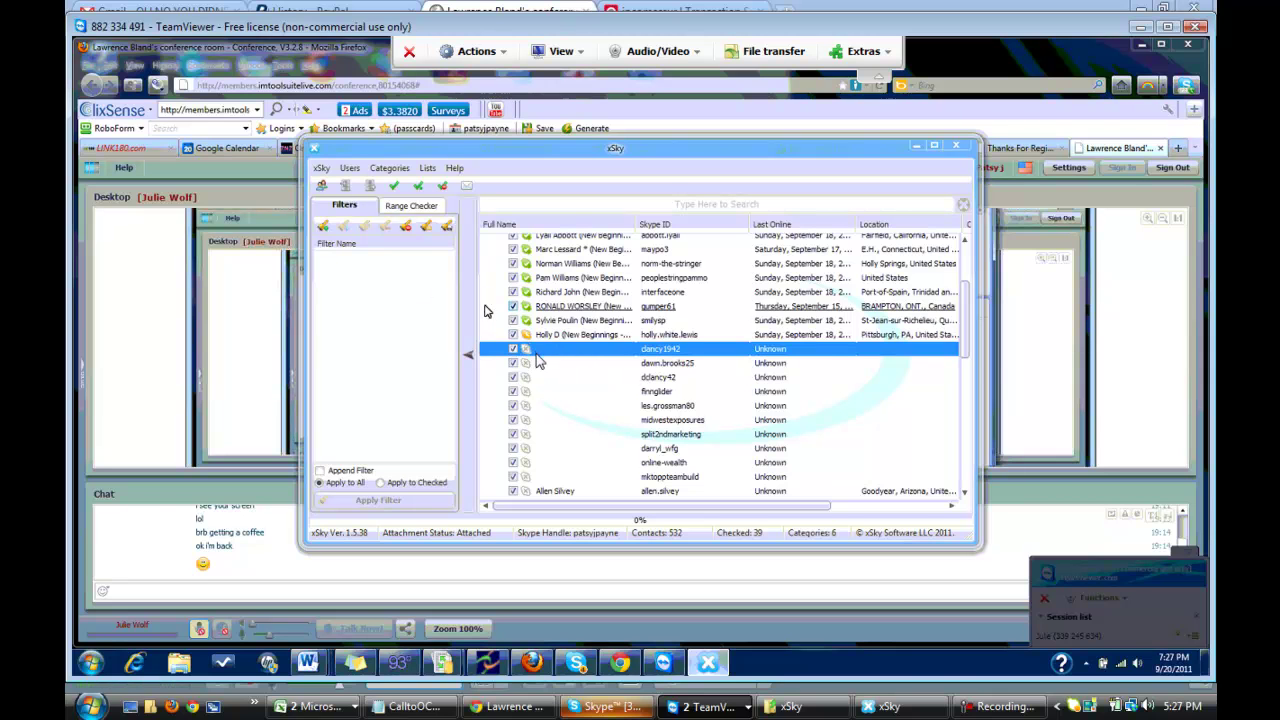
Return to the xSky contact list and uncheck the first three room members individually, followed by everyone in the list.
scroll(539, 404, up, 2)
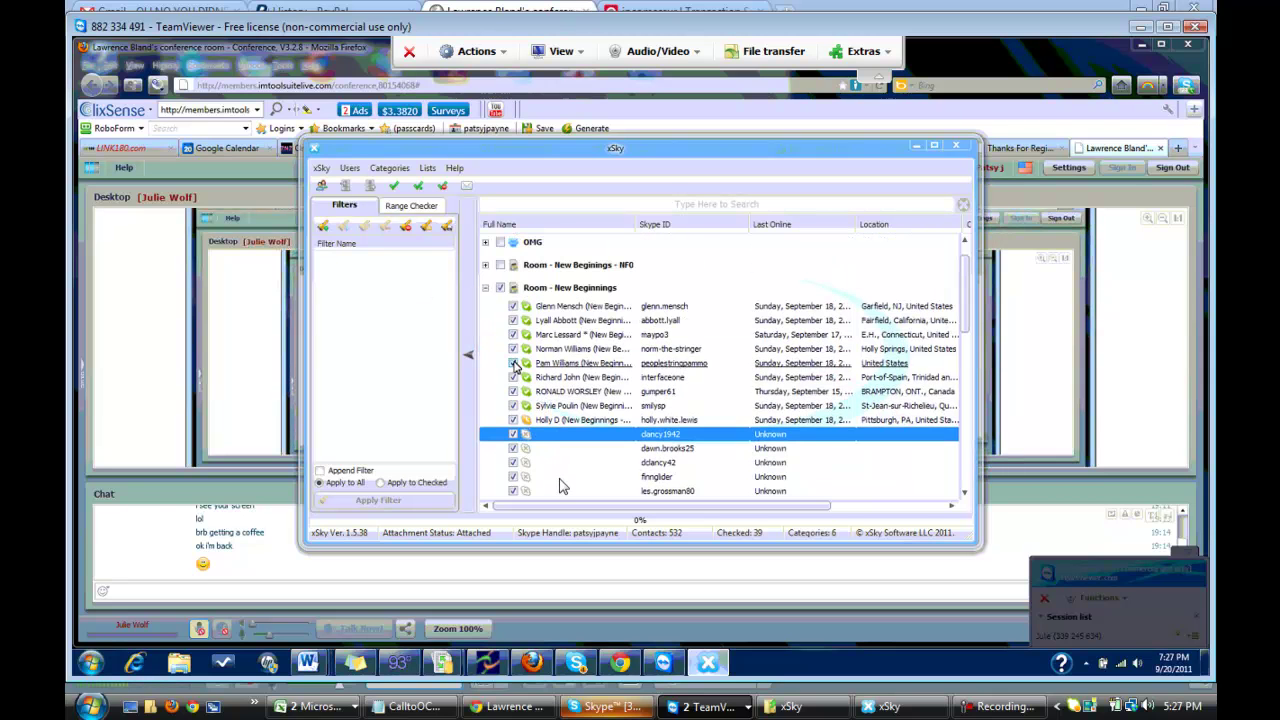
click(513, 306)
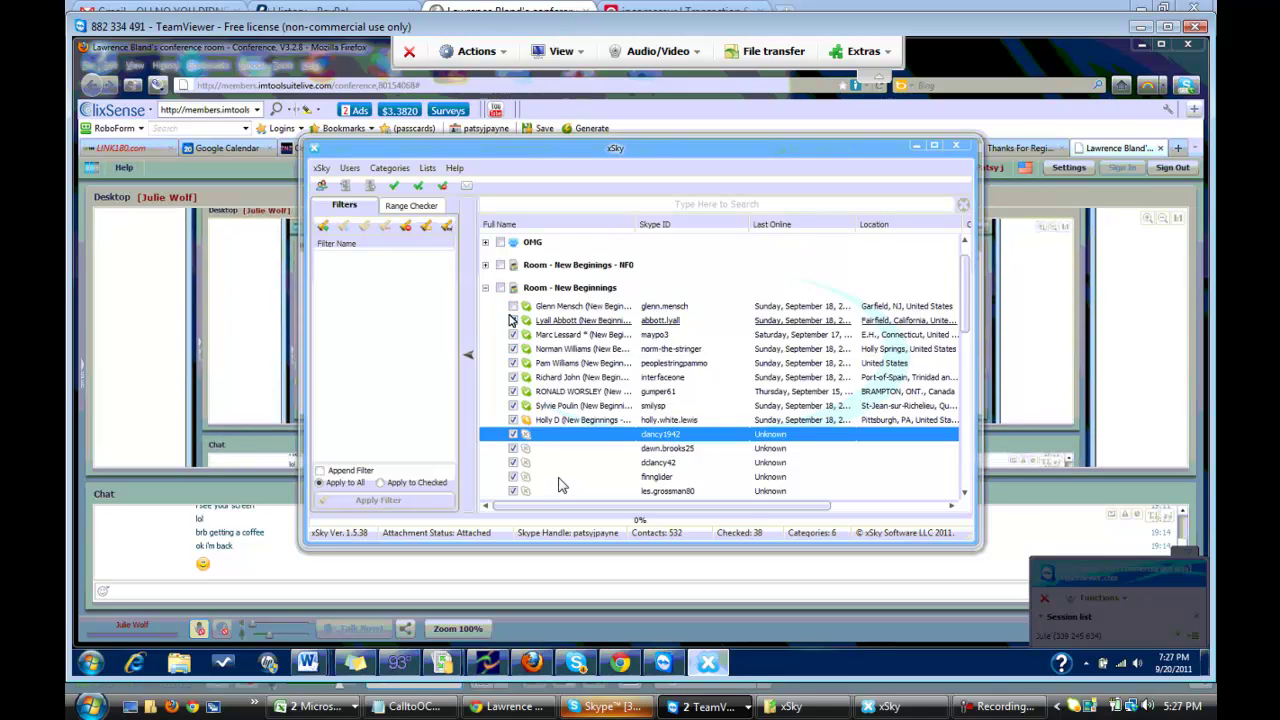
click(513, 320)
click(513, 334)
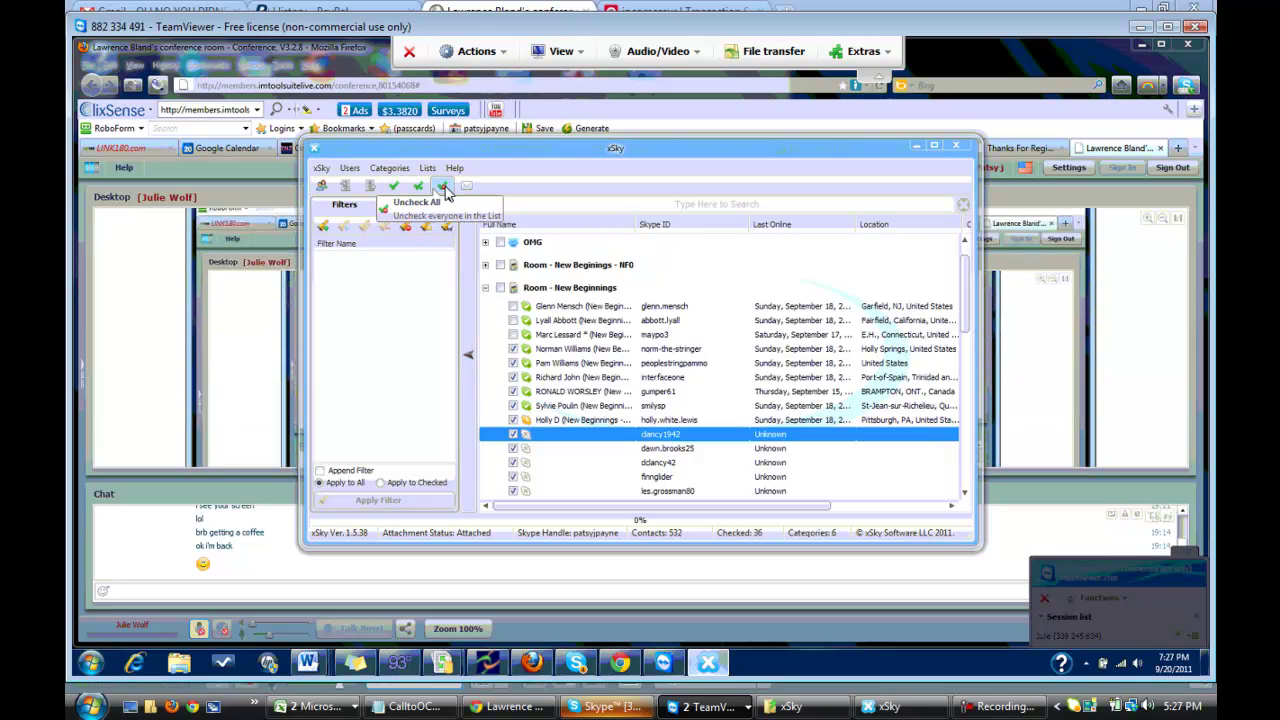
click(445, 190)
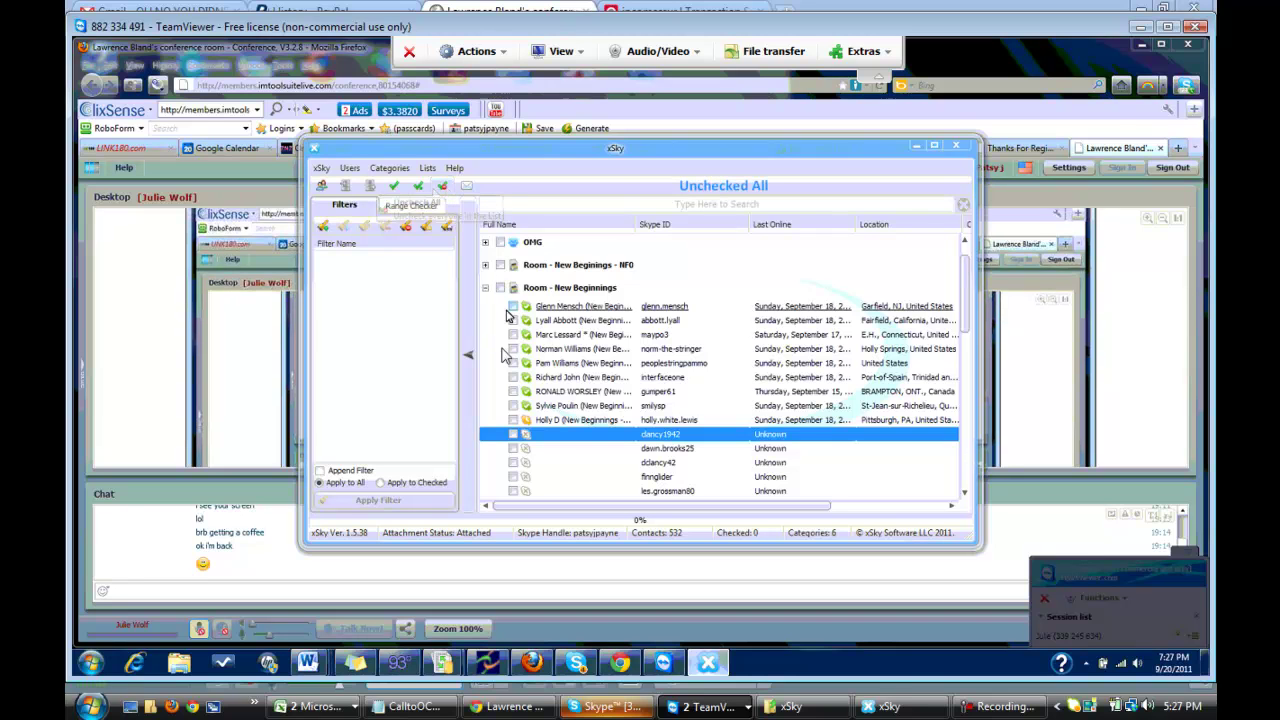
Check the contacts in Room - New Beginnings whose last-online date is Unknown, including the named ones further down.
click(513, 435)
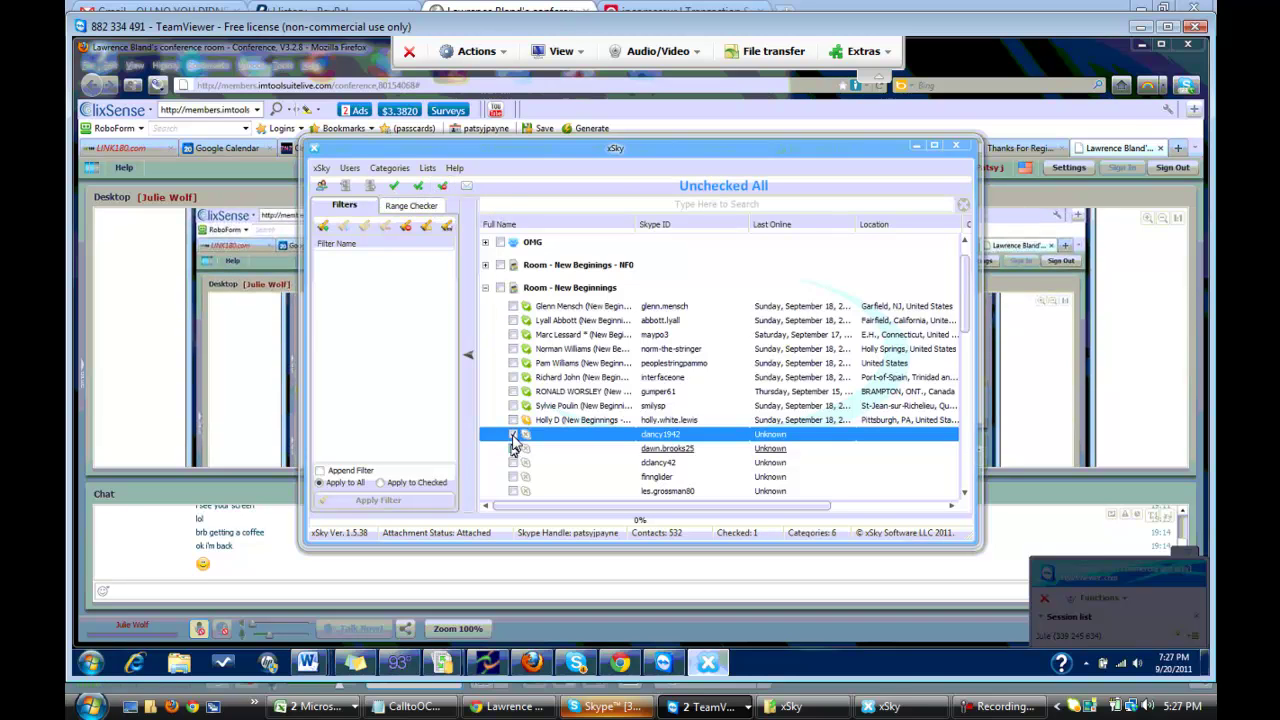
click(513, 462)
scroll(513, 465, down, 2)
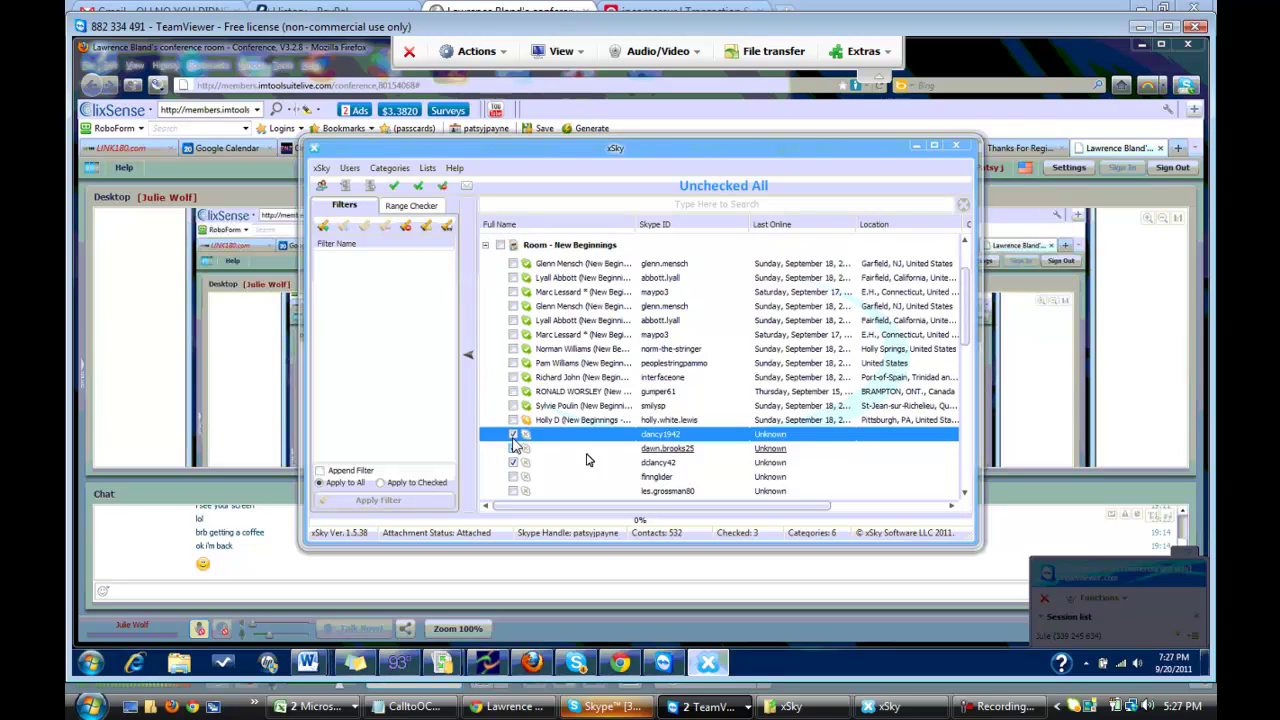
click(513, 391)
click(513, 405)
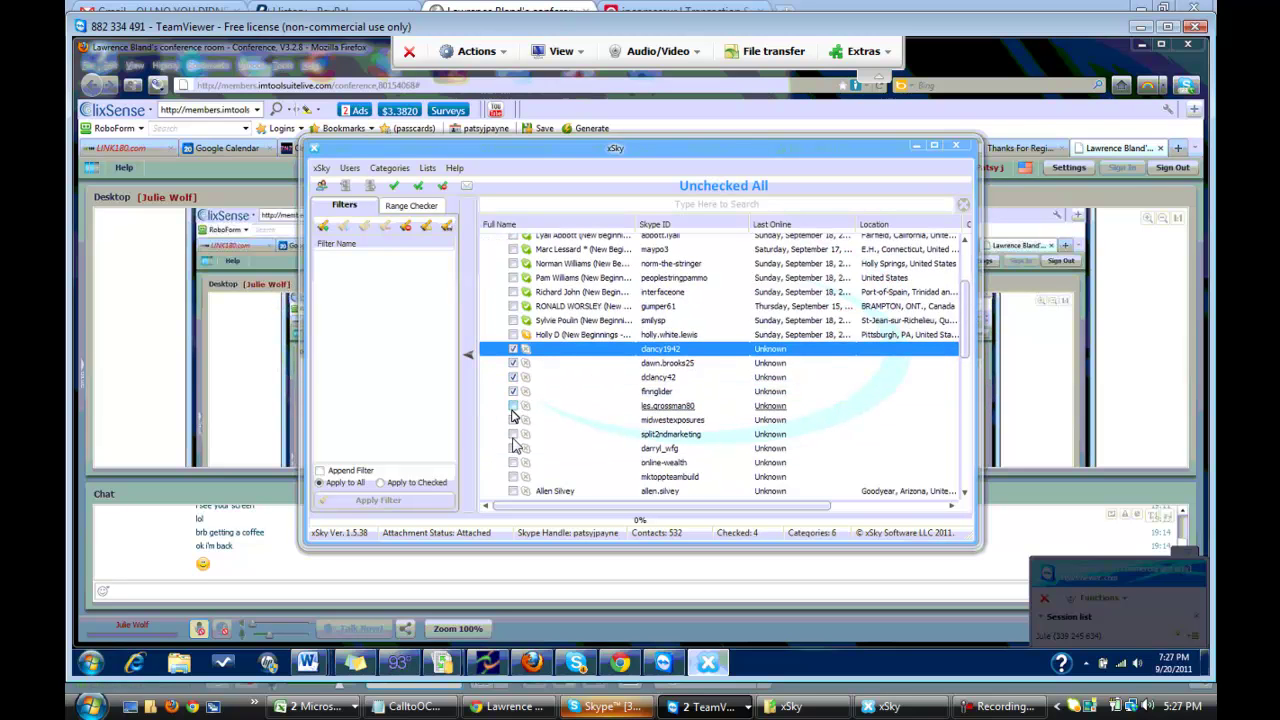
click(513, 420)
click(513, 434)
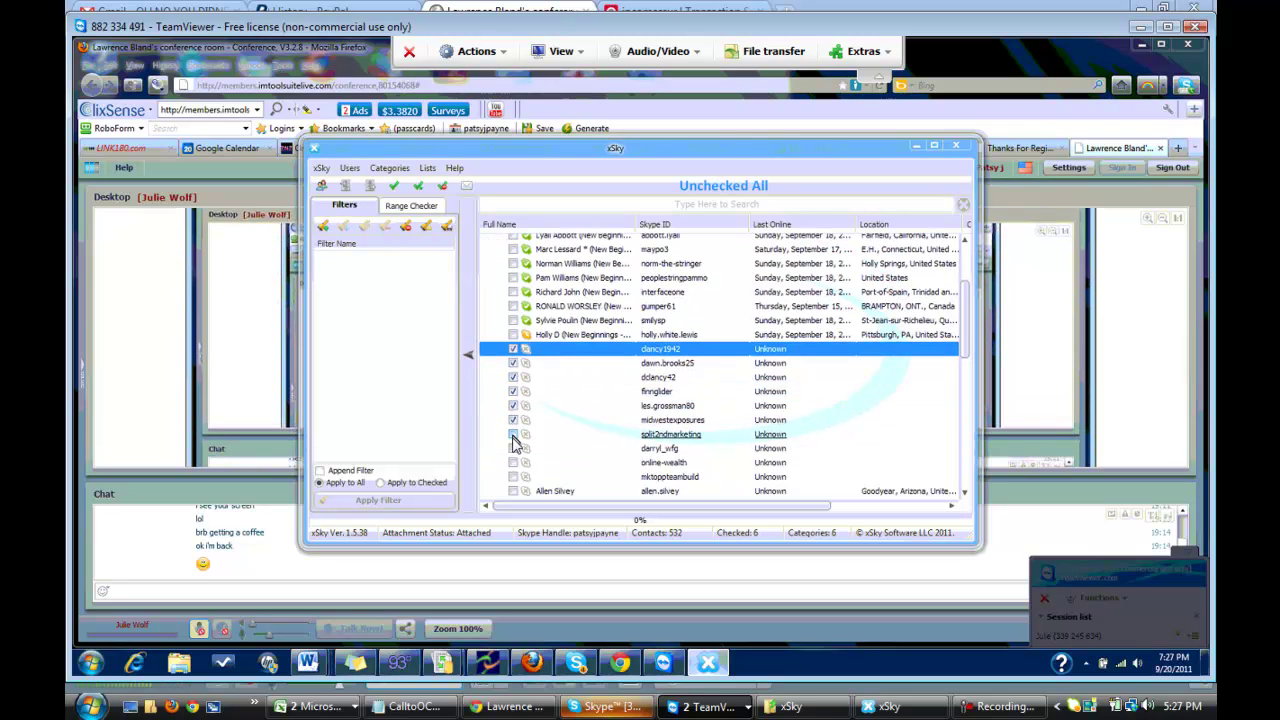
click(513, 448)
click(513, 462)
scroll(515, 450, down, 2)
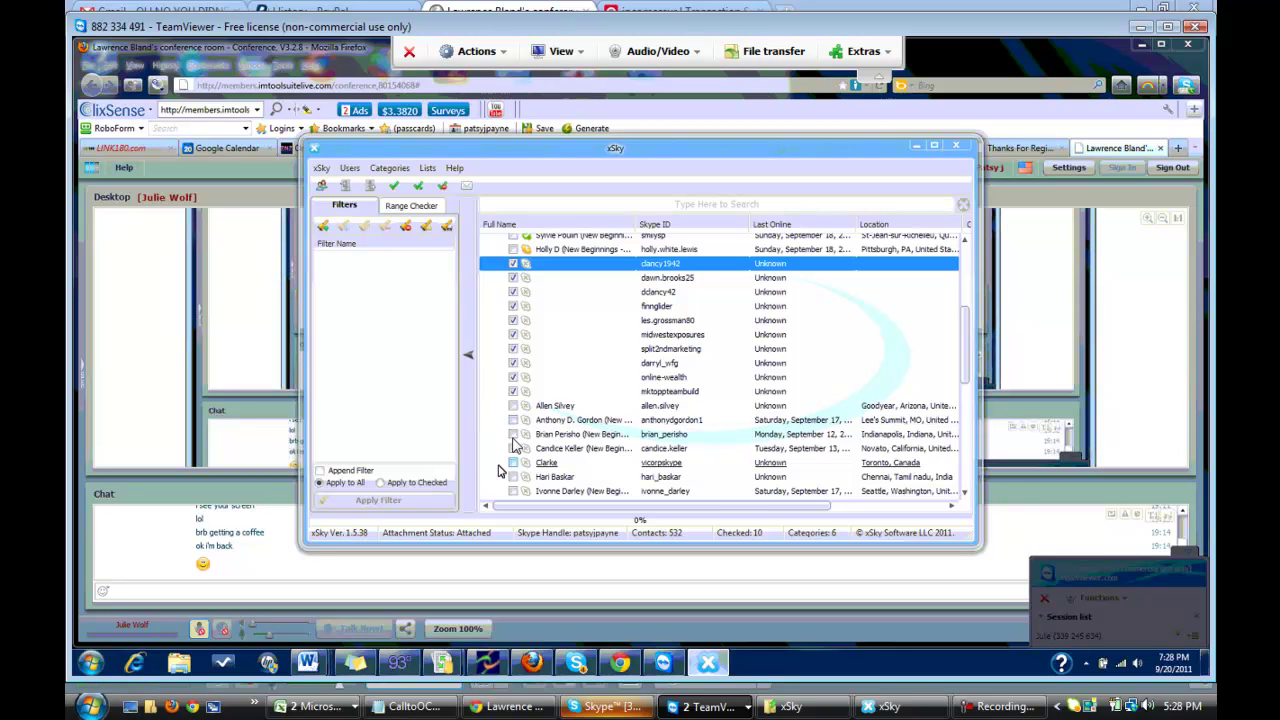
click(514, 463)
click(513, 477)
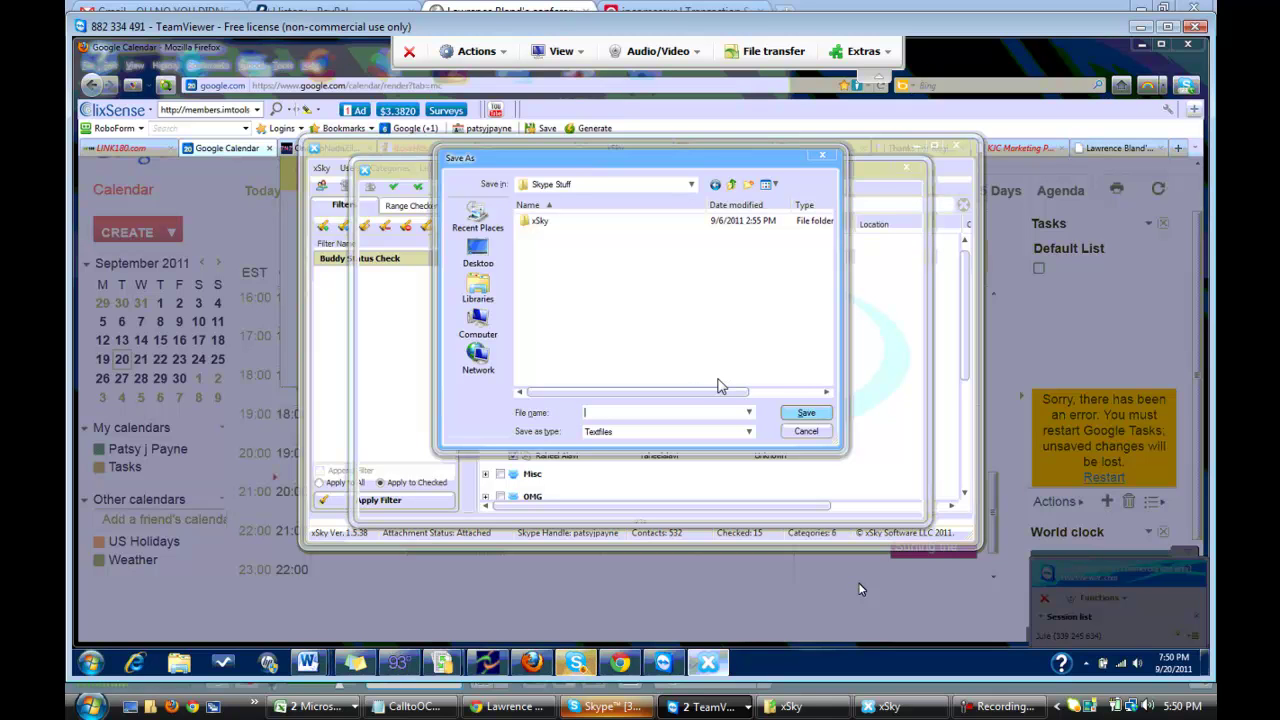
Save the broadcast message as text file "New Beginnings NF01" in the Skype Stuff folder and send the broadcast.
text(New Be)
text(gginings)
key(BackSpace)
key(BackSpace)
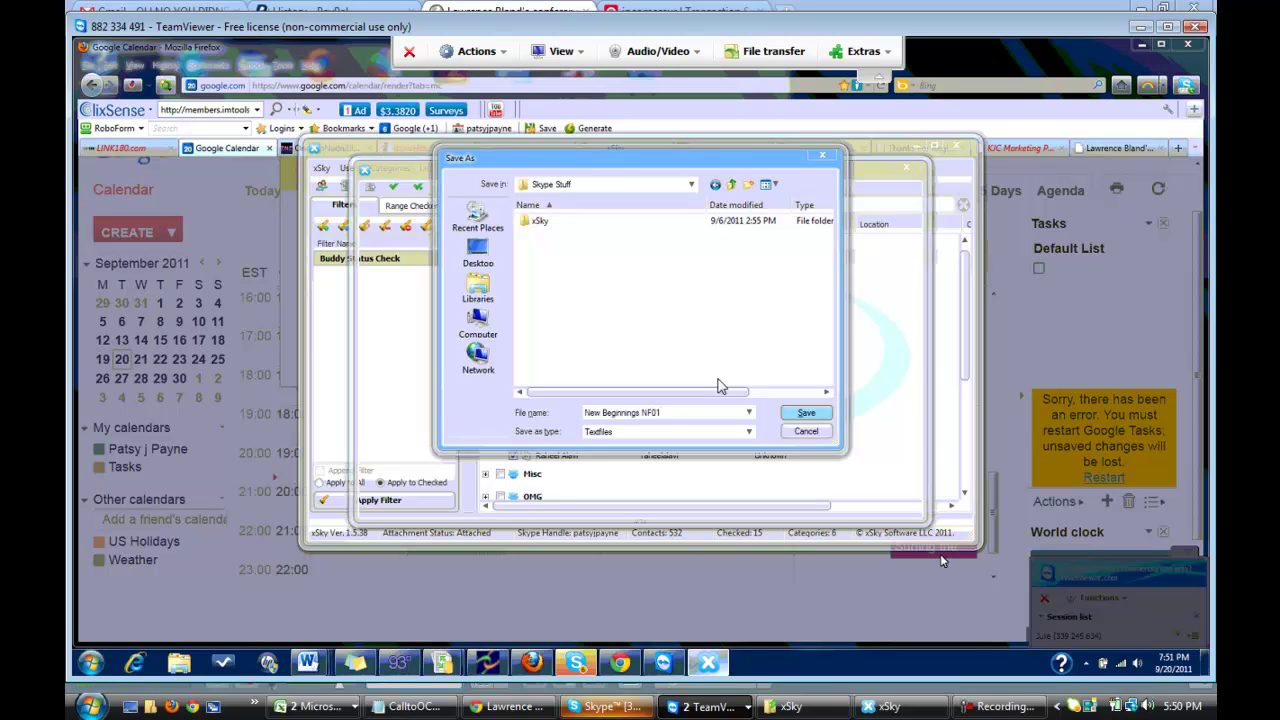
click(818, 416)
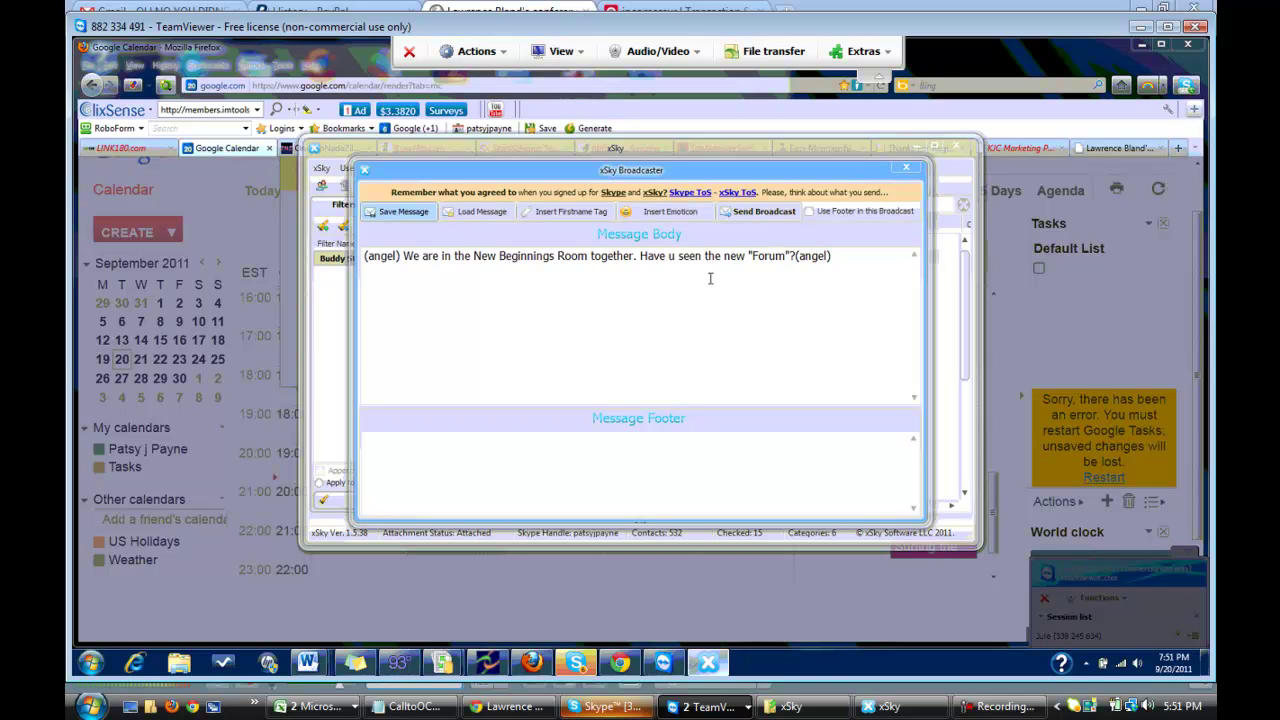
click(753, 216)
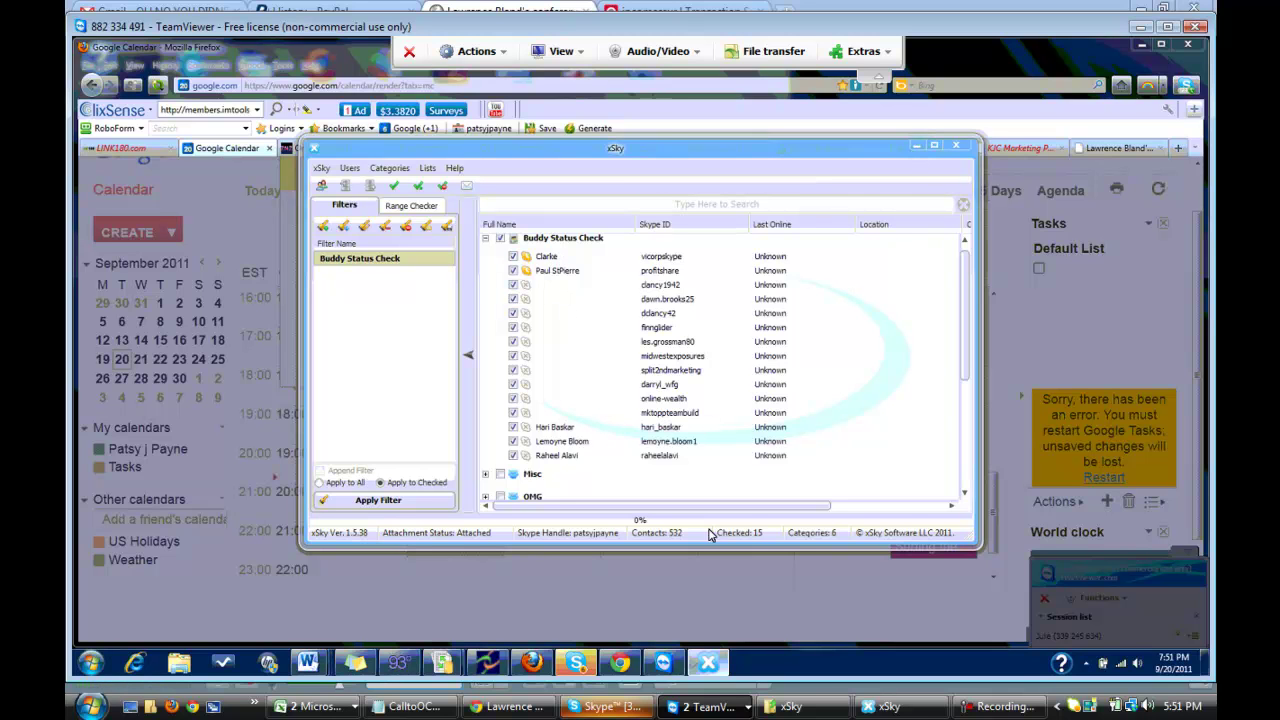
Uncheck the named contacts at the start of Buddy Status Check, followed by everyone in the list.
click(513, 257)
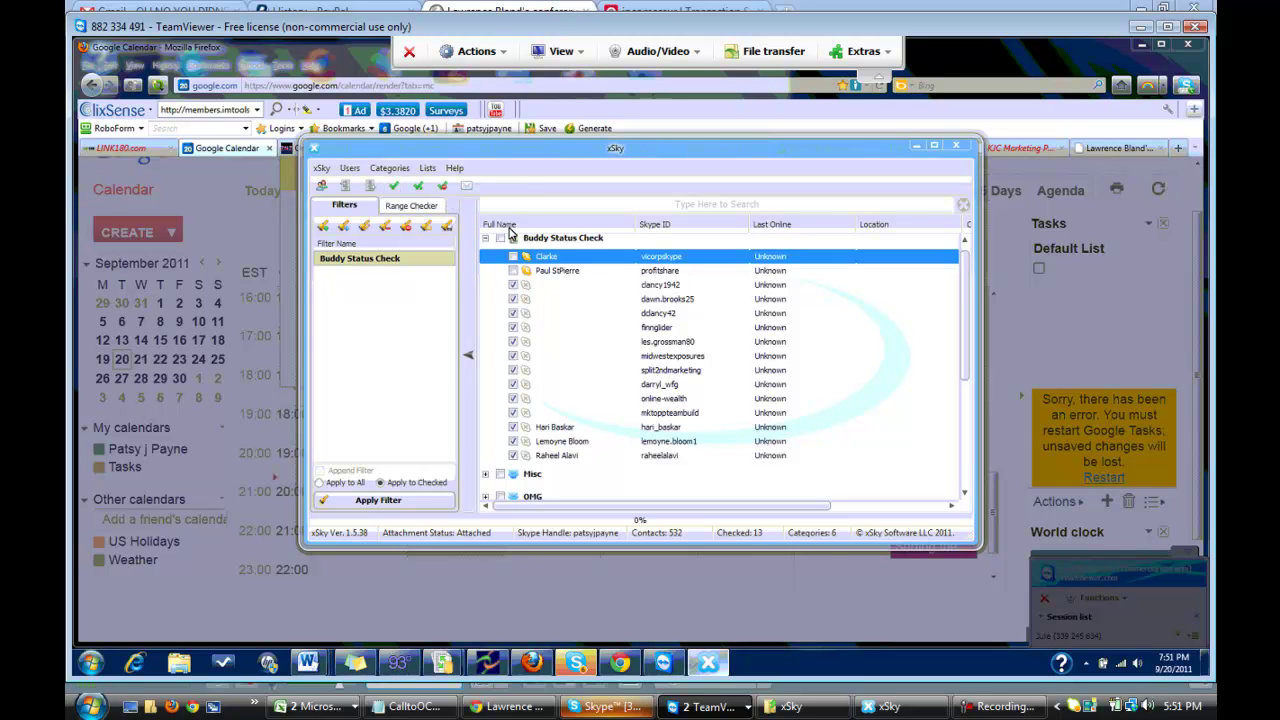
click(442, 187)
Switch to Skype and bring up the conversation with the away contact from Westfield, United States.
right_click(576, 662)
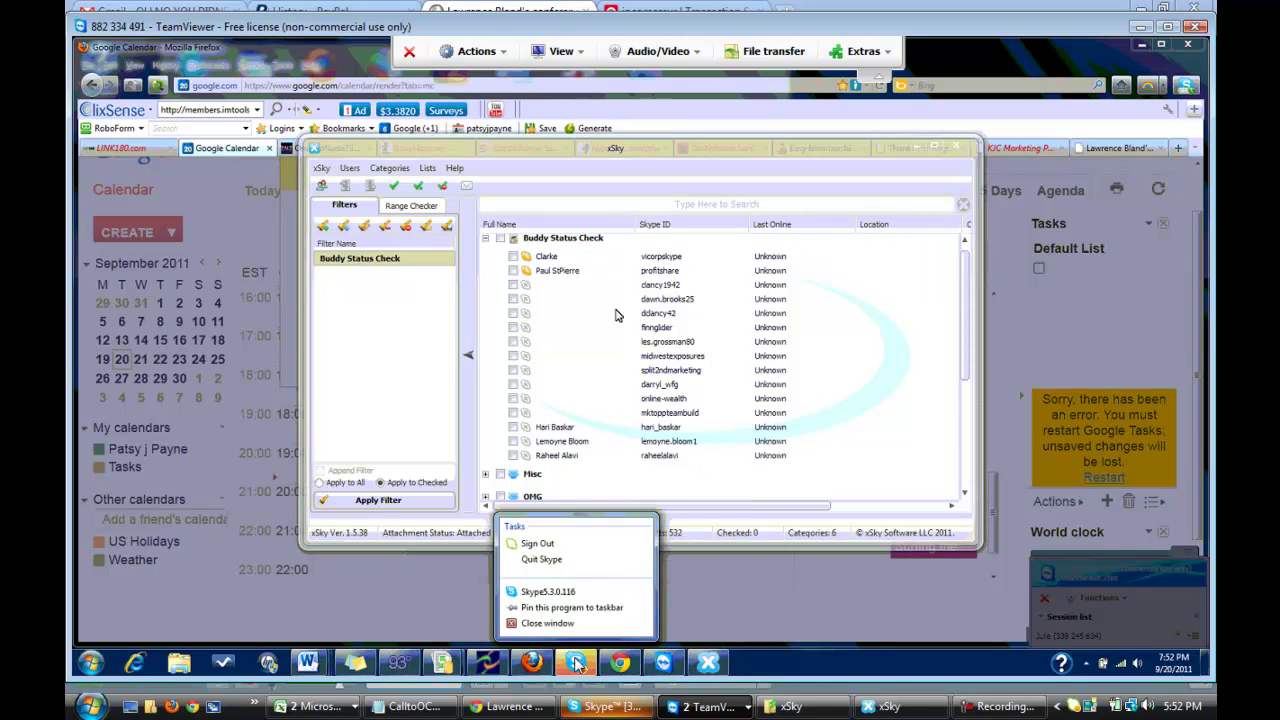
click(534, 624)
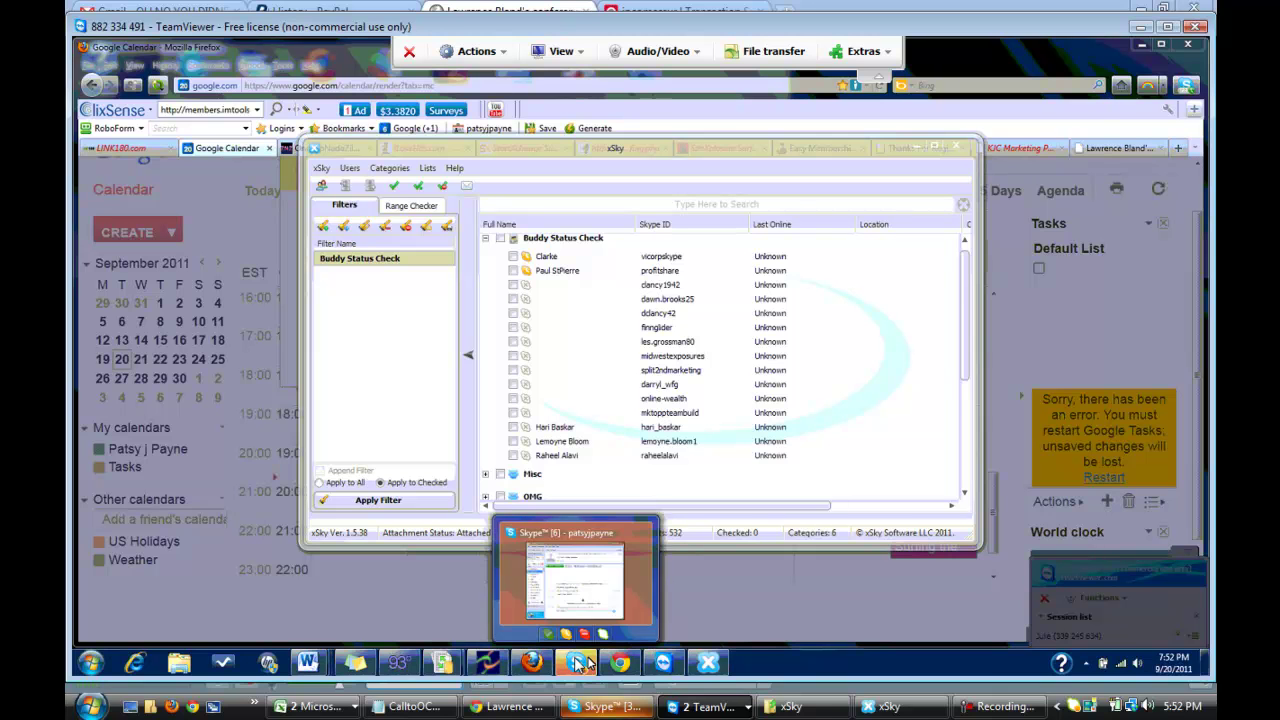
click(580, 662)
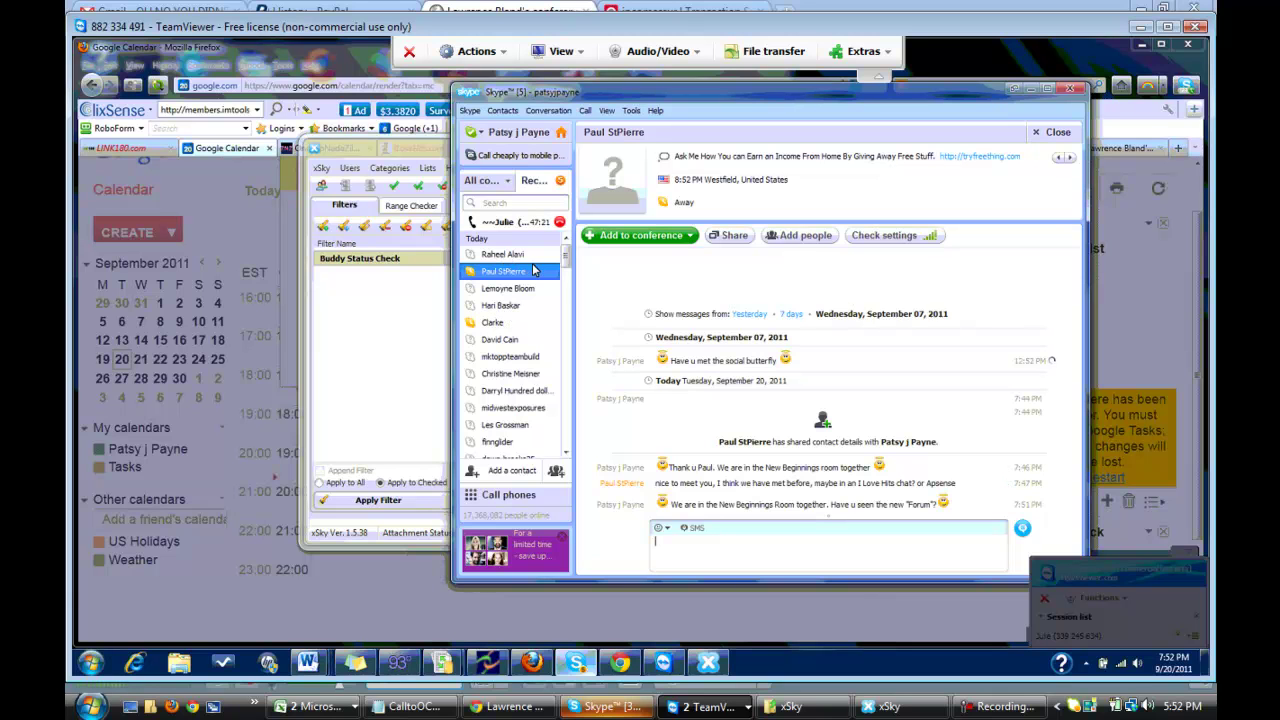
click(580, 375)
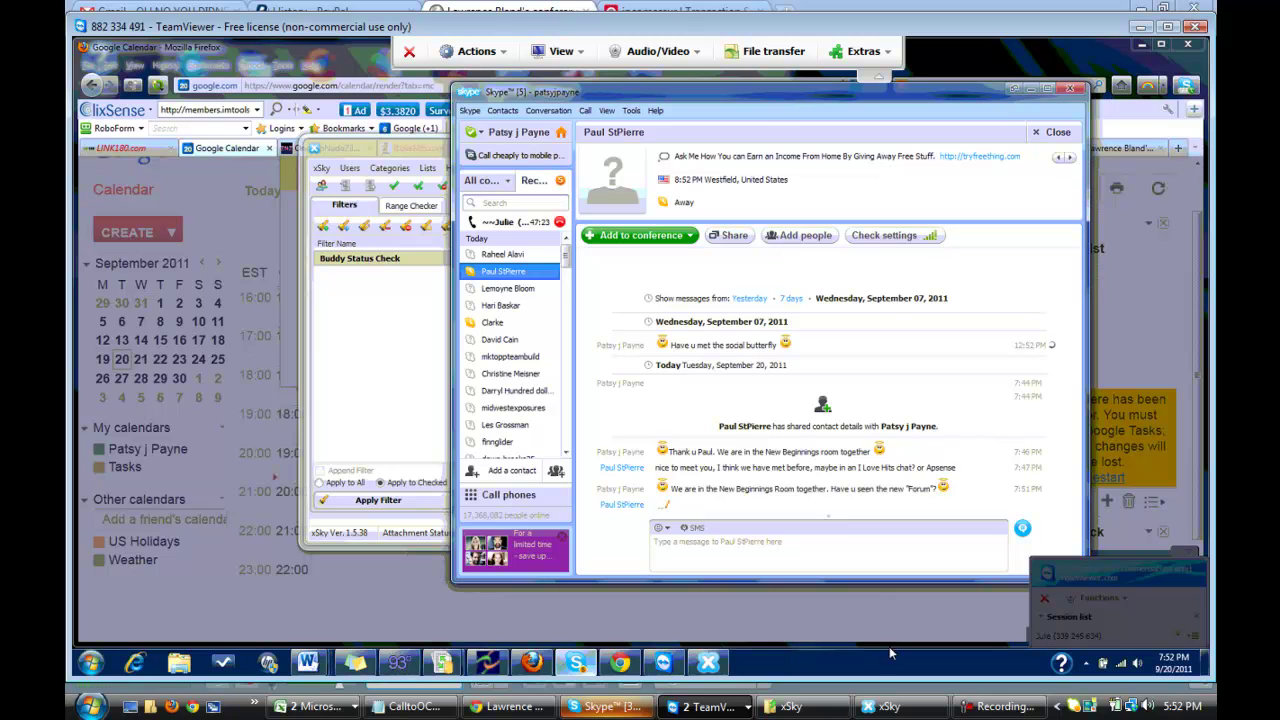
click(773, 557)
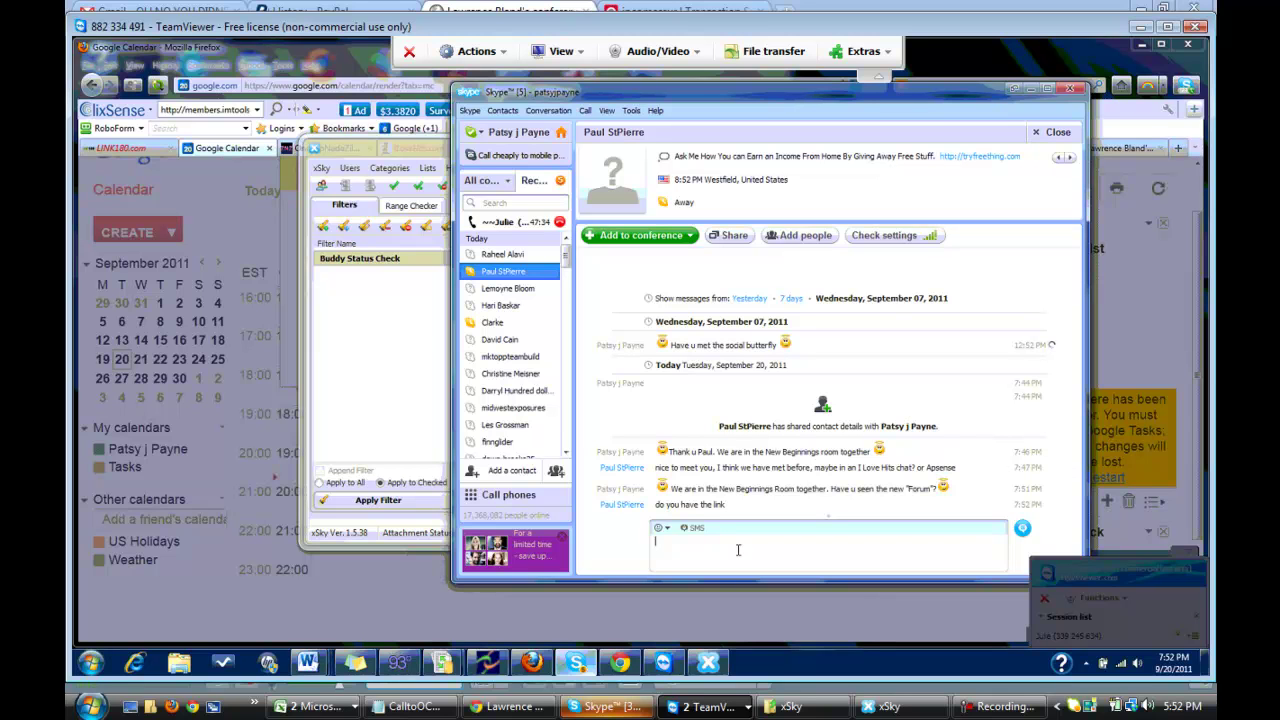
text(are )
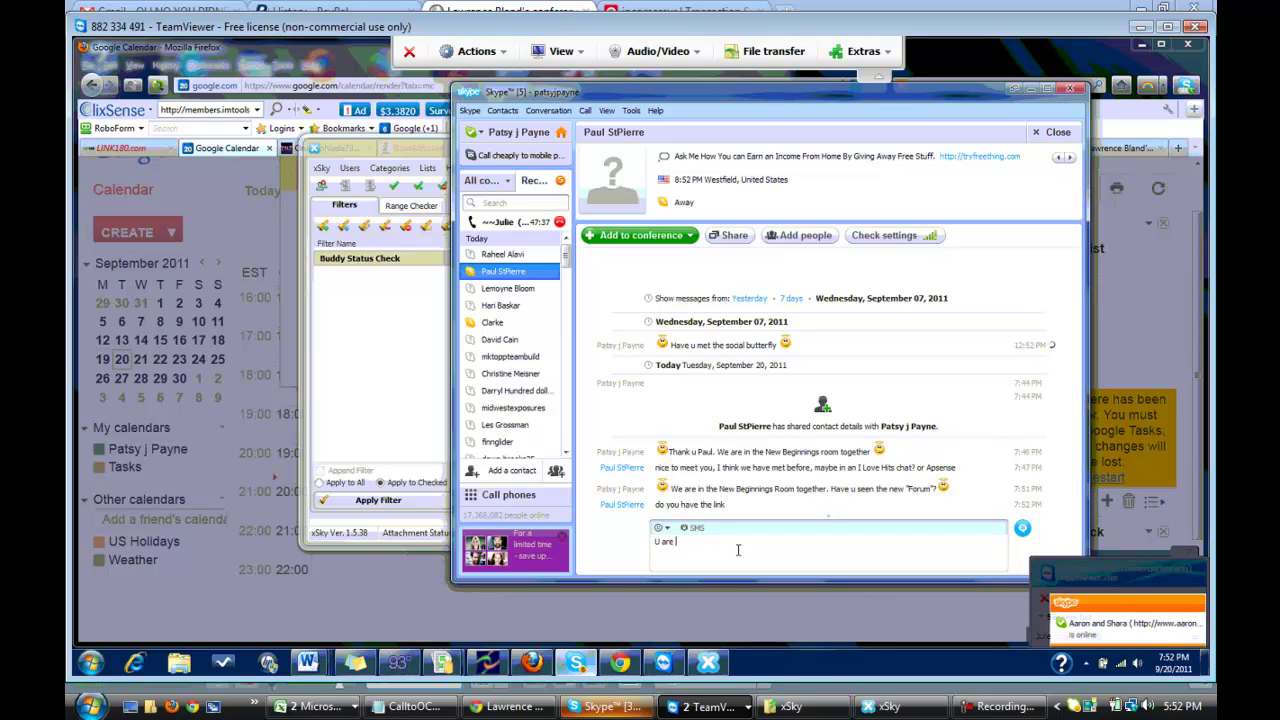
text(on target about I Love)
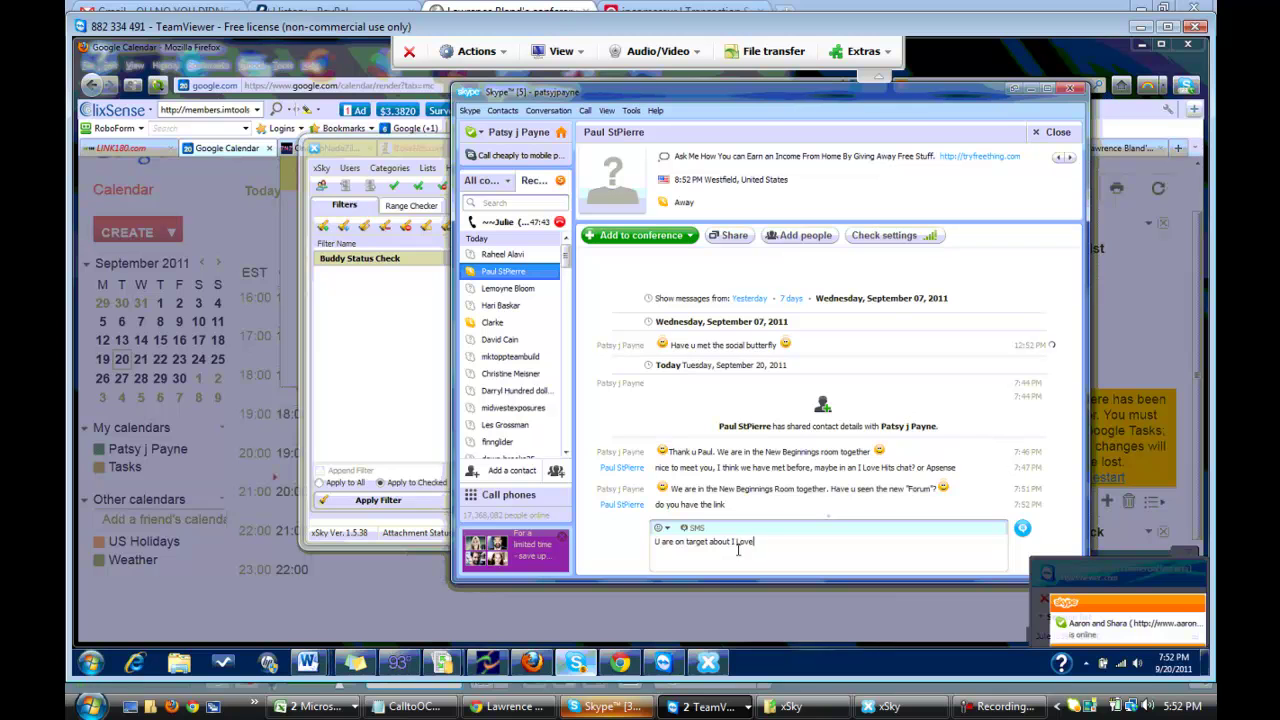
text( Hits)
key(Return)
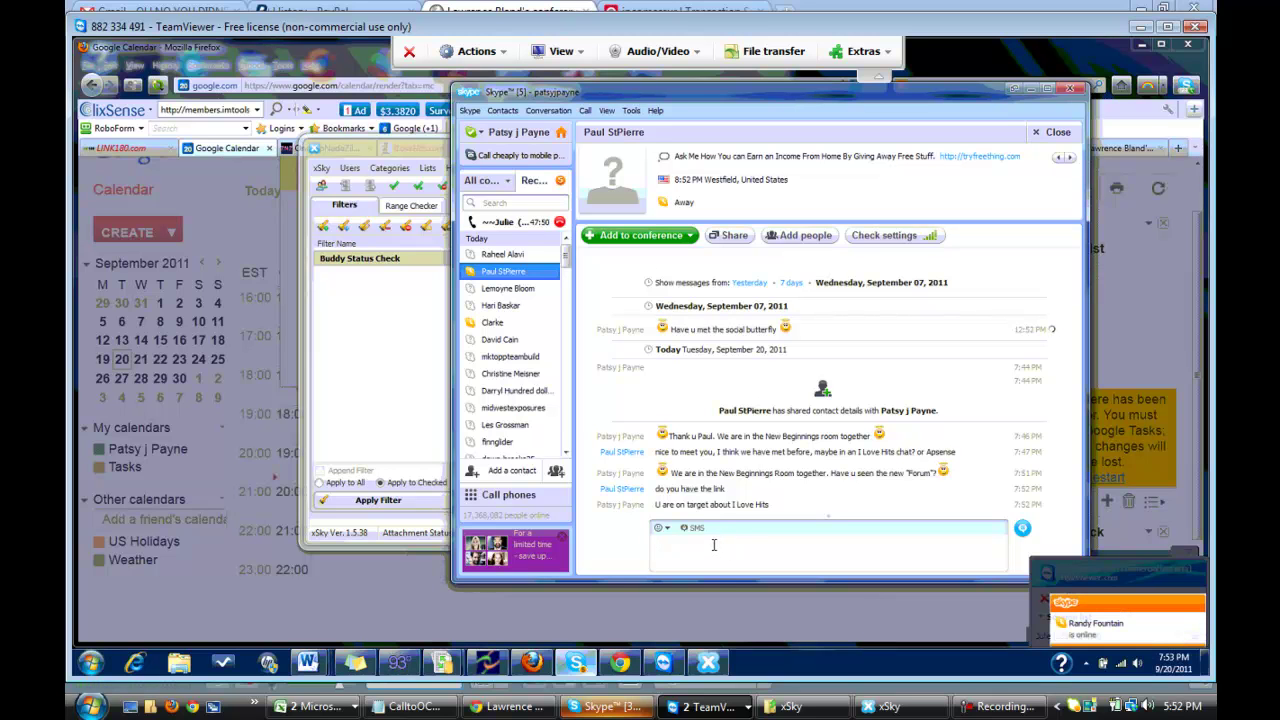
click(444, 662)
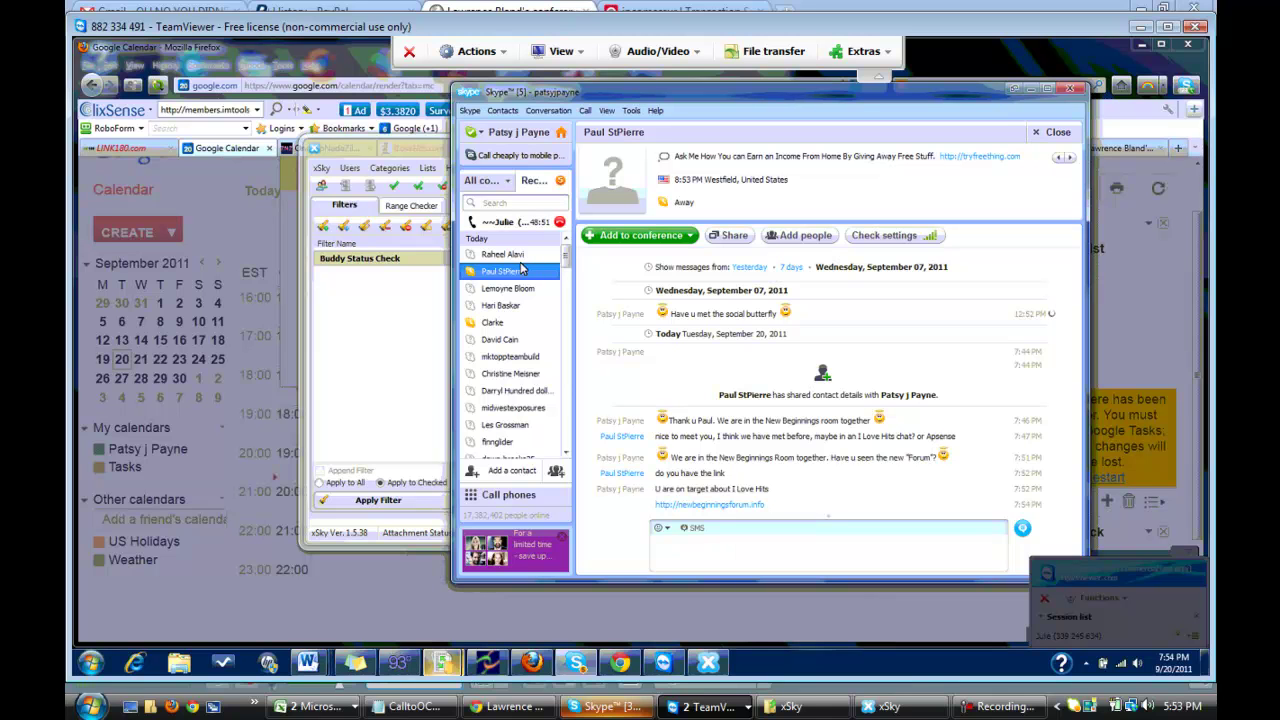
Open the chat with the away contact from Toronto and write "Hi", the contact's first name, and "here is the link to the forum...".
scroll(520, 268, down, 3)
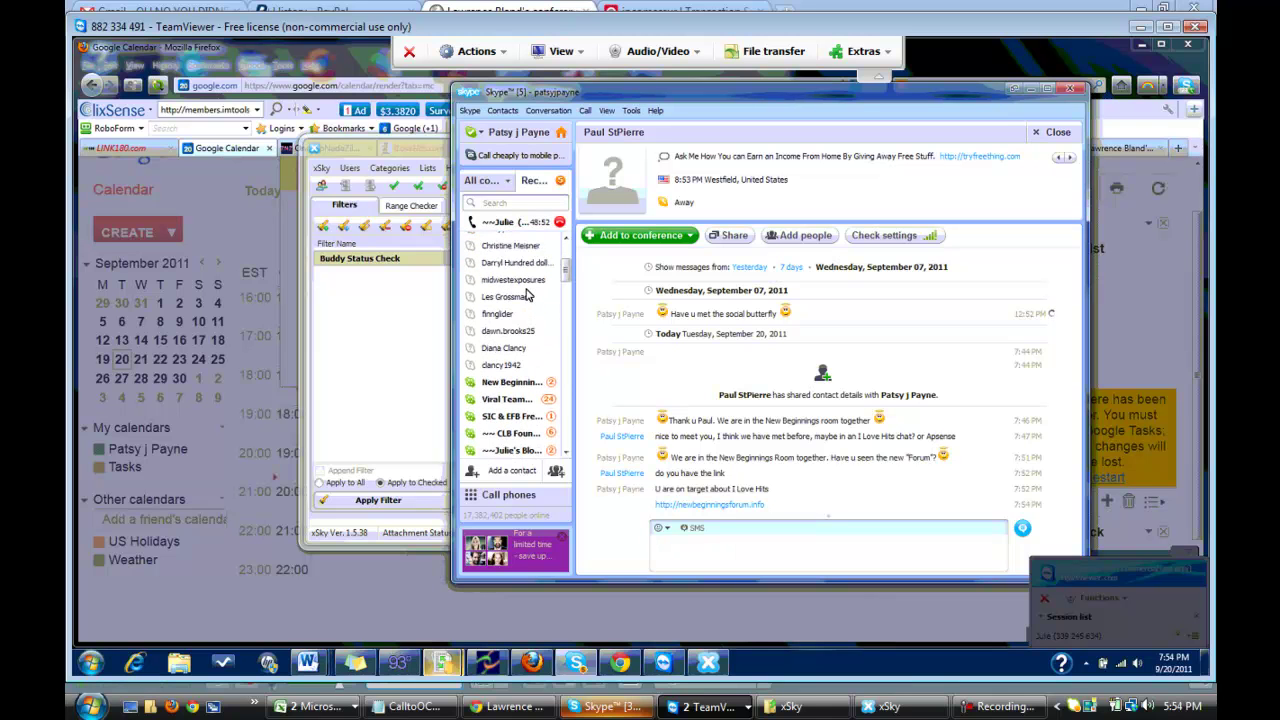
scroll(527, 335, down, 1)
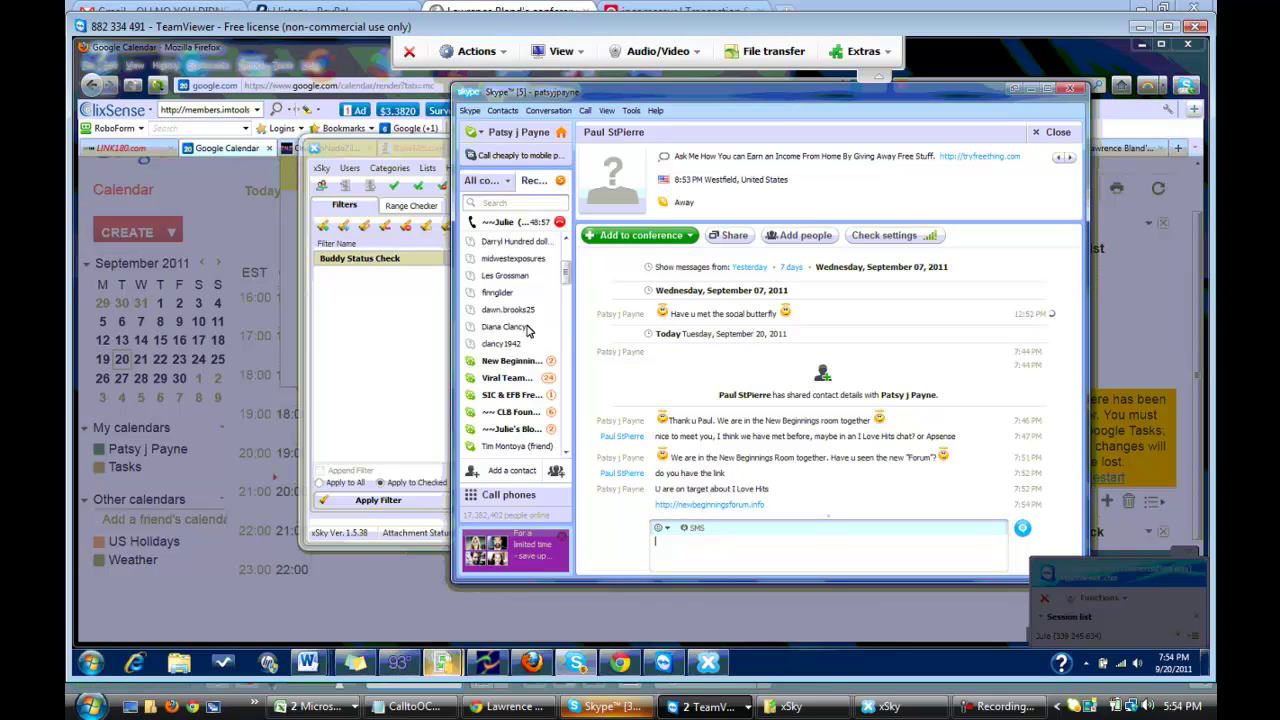
scroll(535, 328, up, 2)
scroll(530, 326, up, 5)
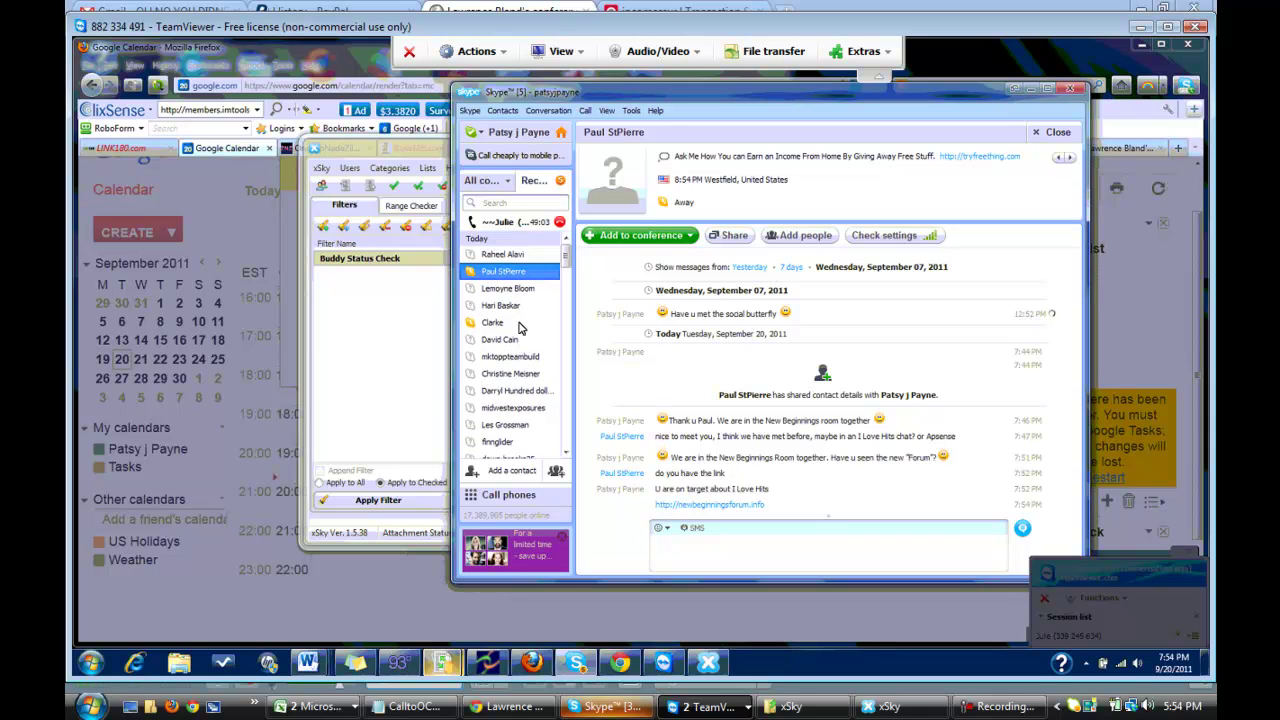
click(520, 326)
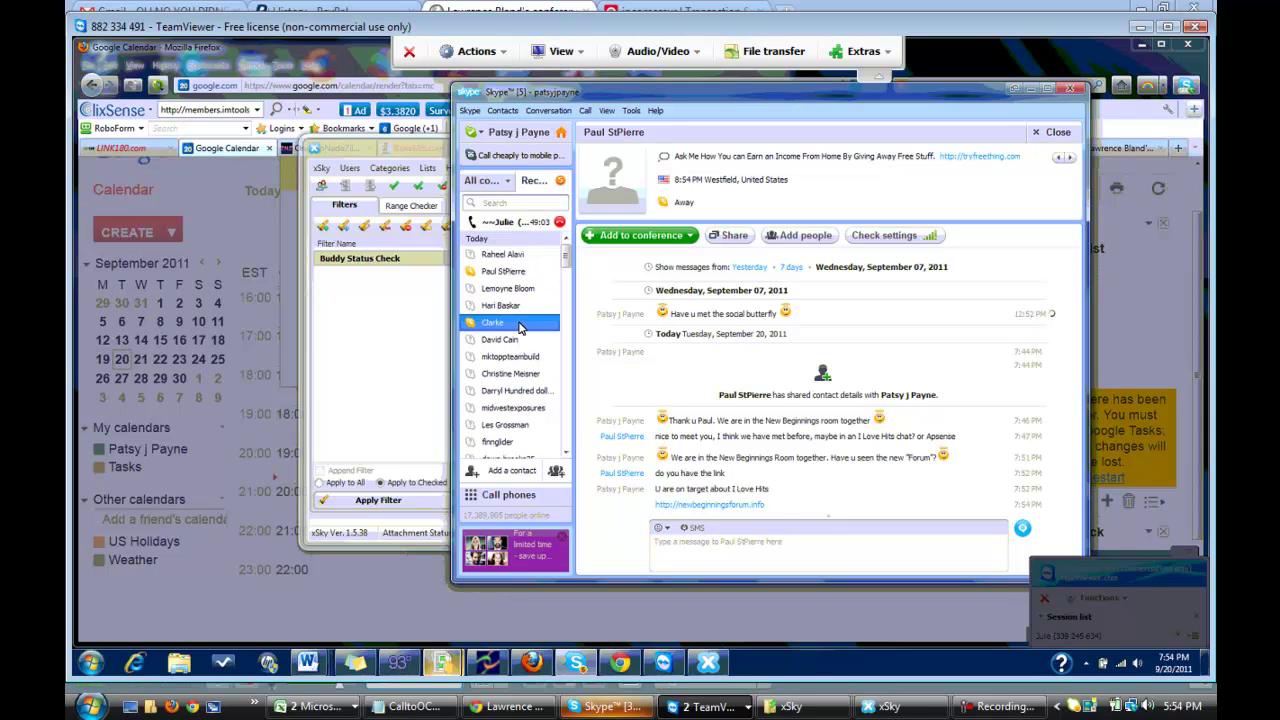
click(751, 545)
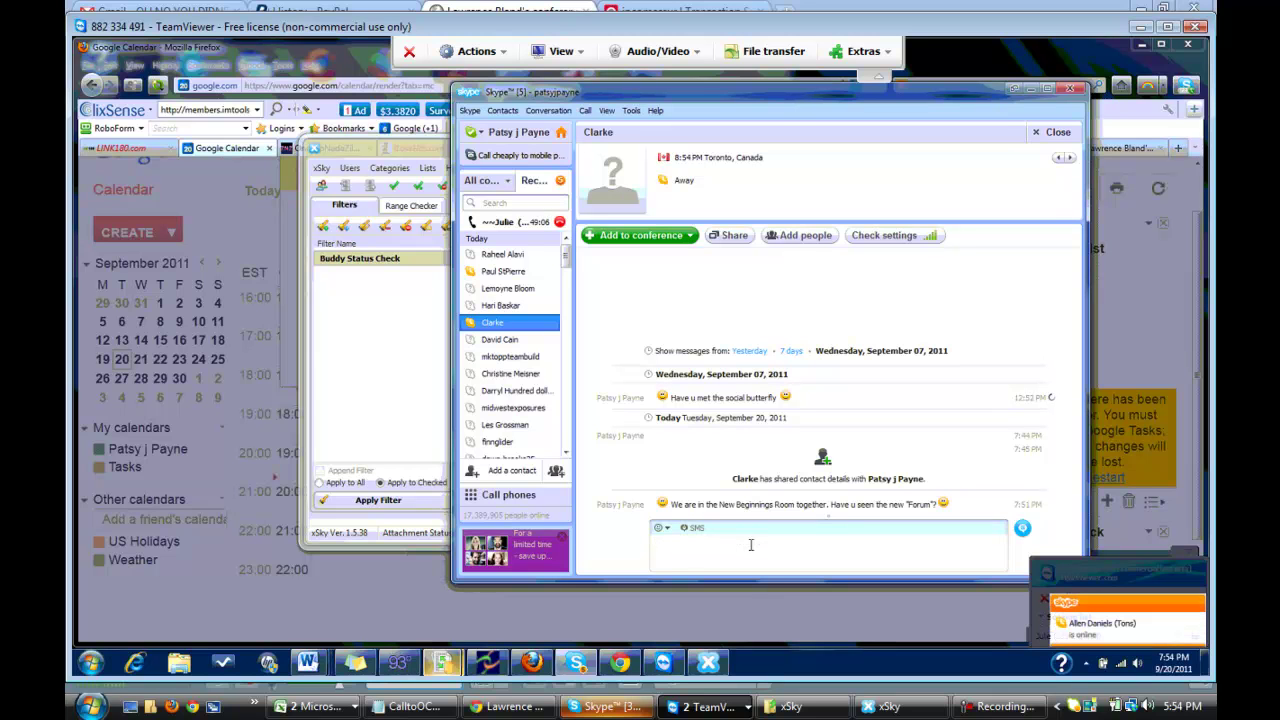
text(Hi Clarke)
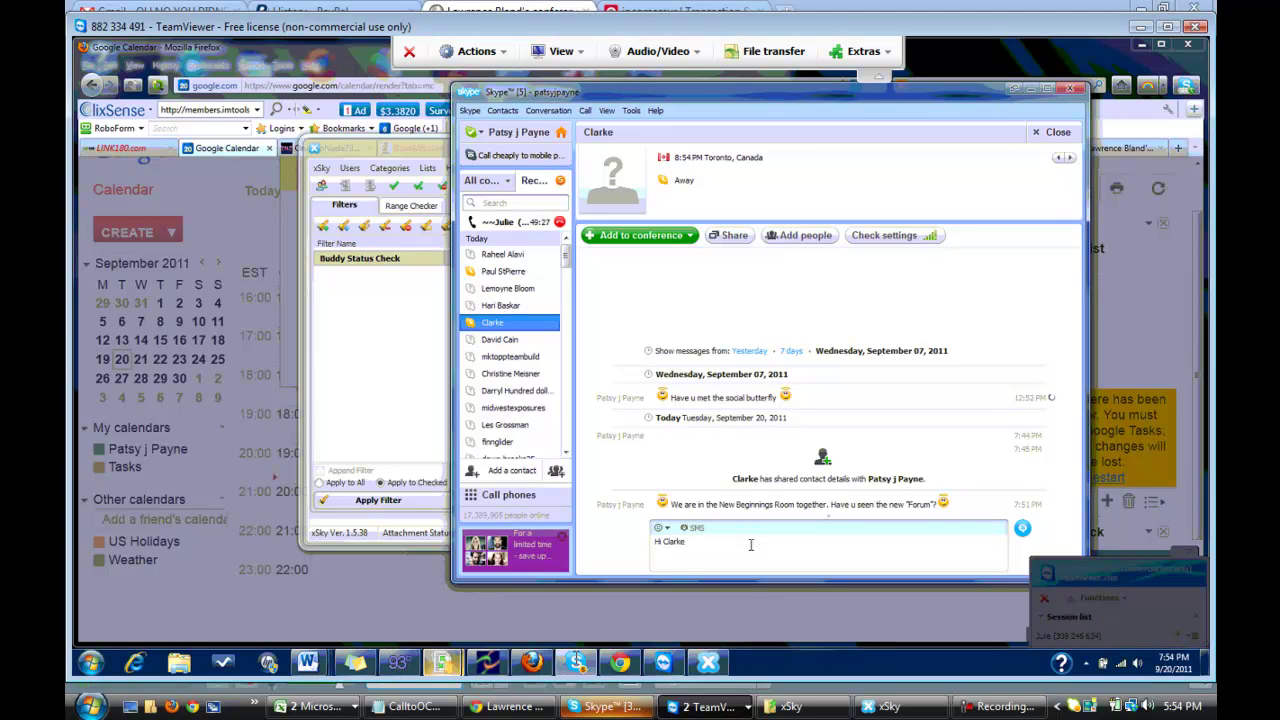
mouse_move(538, 668)
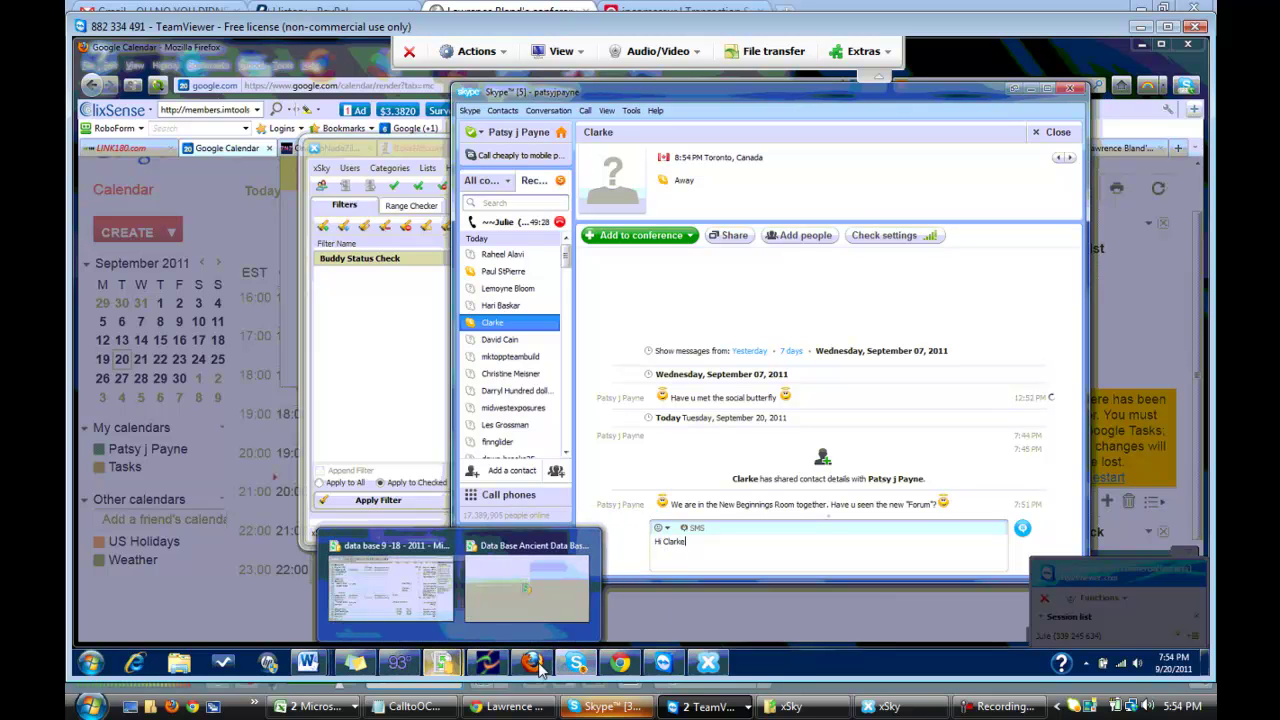
text(, )
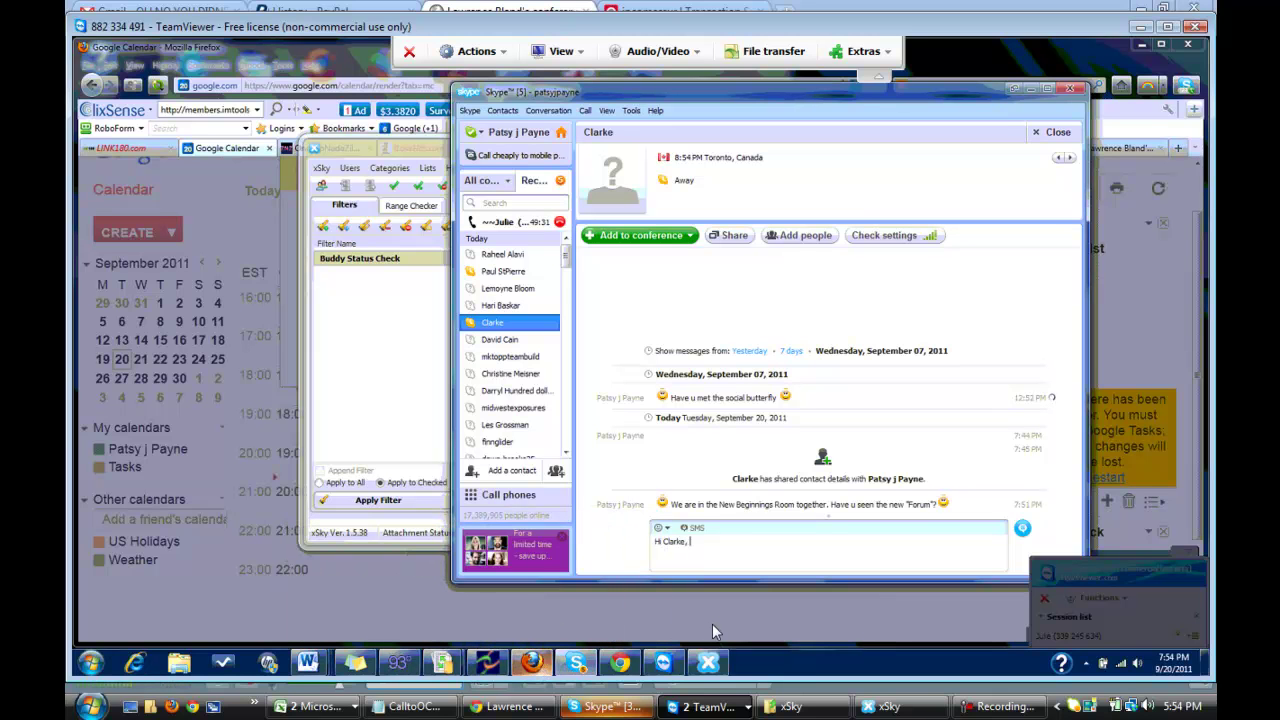
text(how are u)
drag(691, 541, 735, 542)
text(here is the link to the forum...)
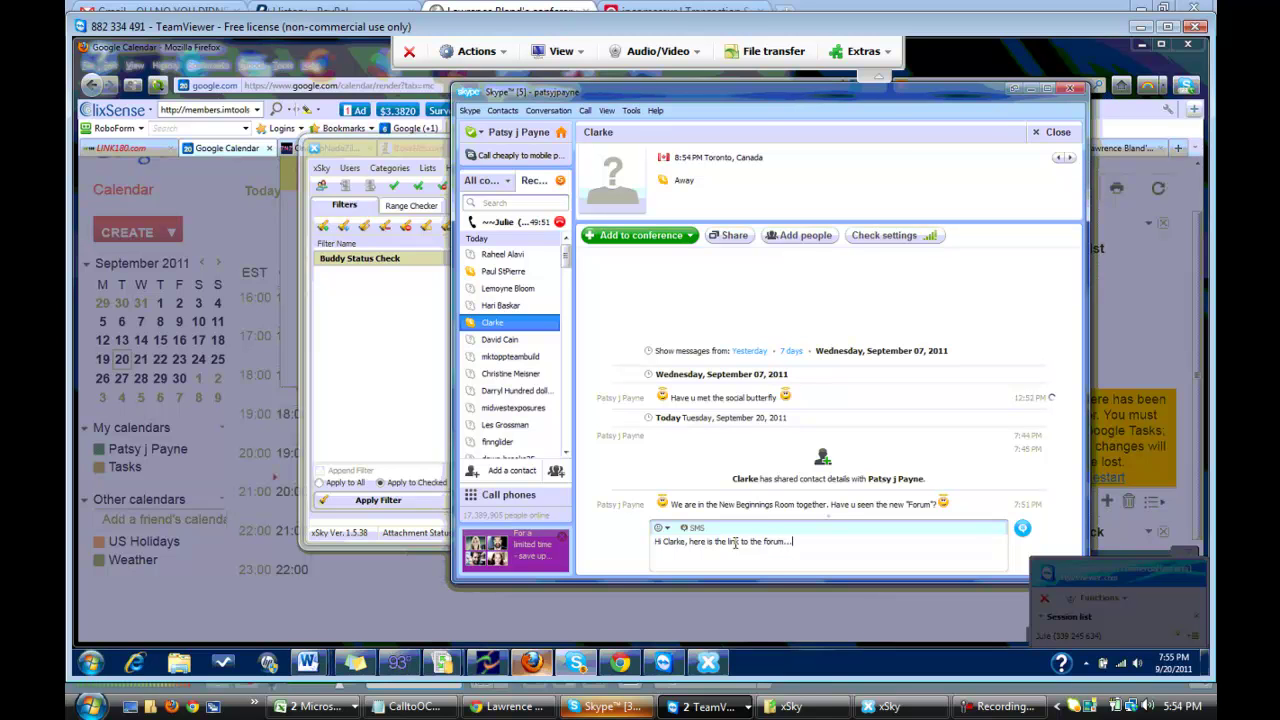
click(658, 531)
click(803, 540)
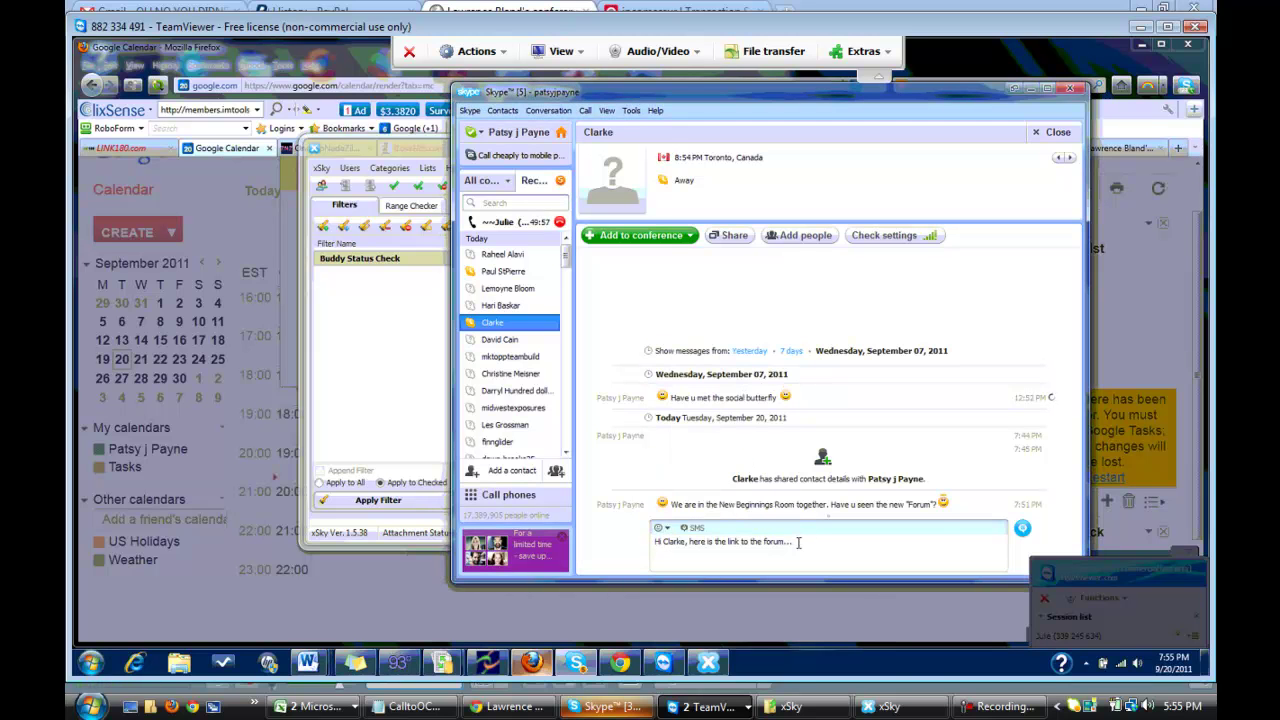
click(660, 531)
click(785, 497)
text(http://newbeginningsforum.info)
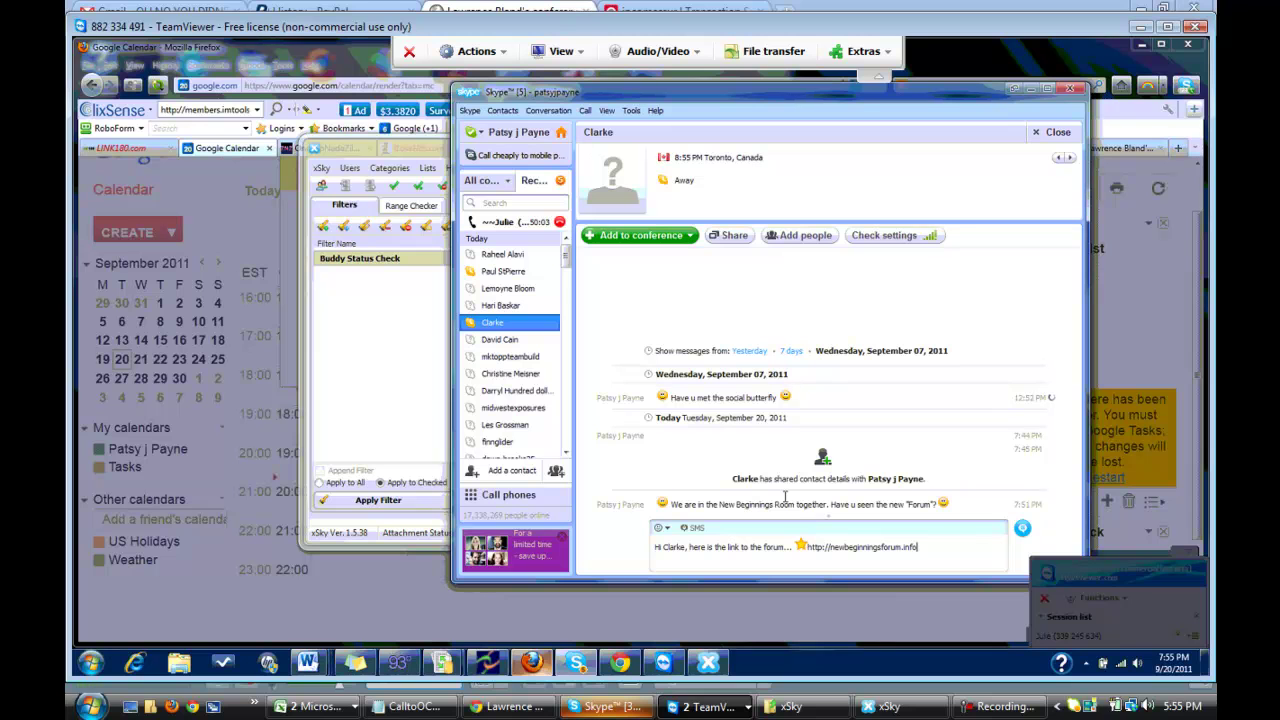
click(659, 530)
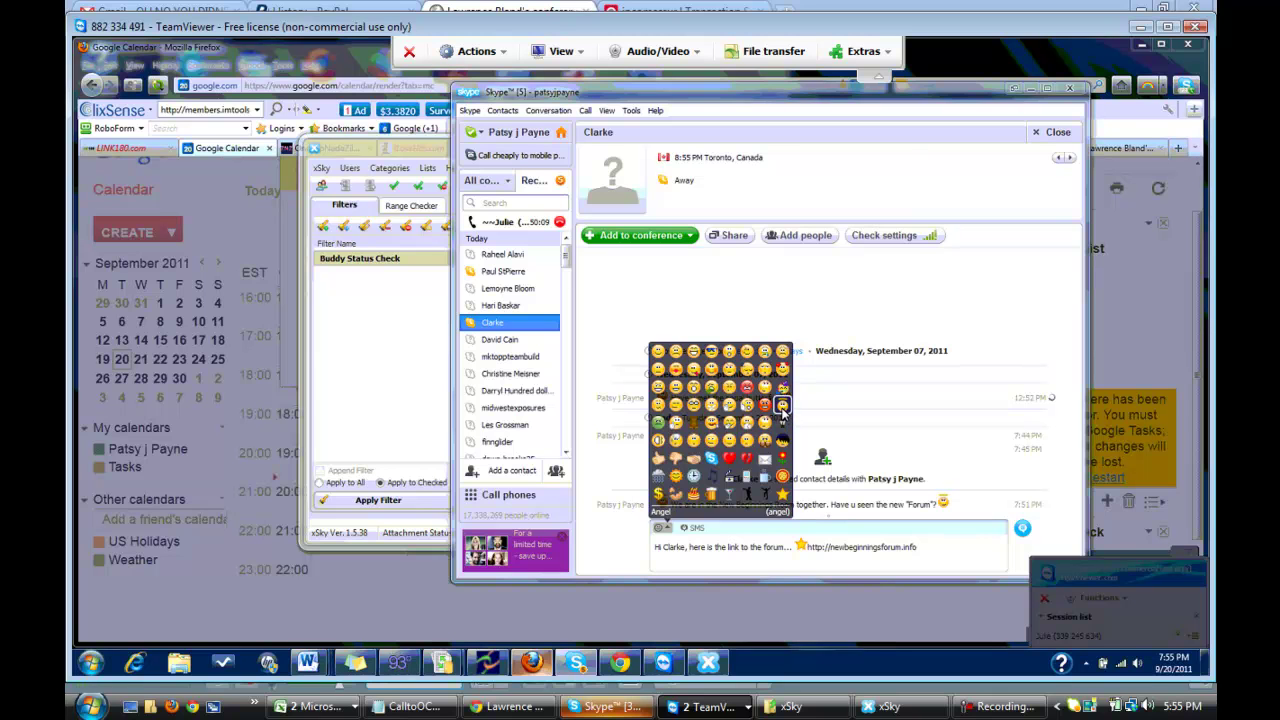
click(782, 407)
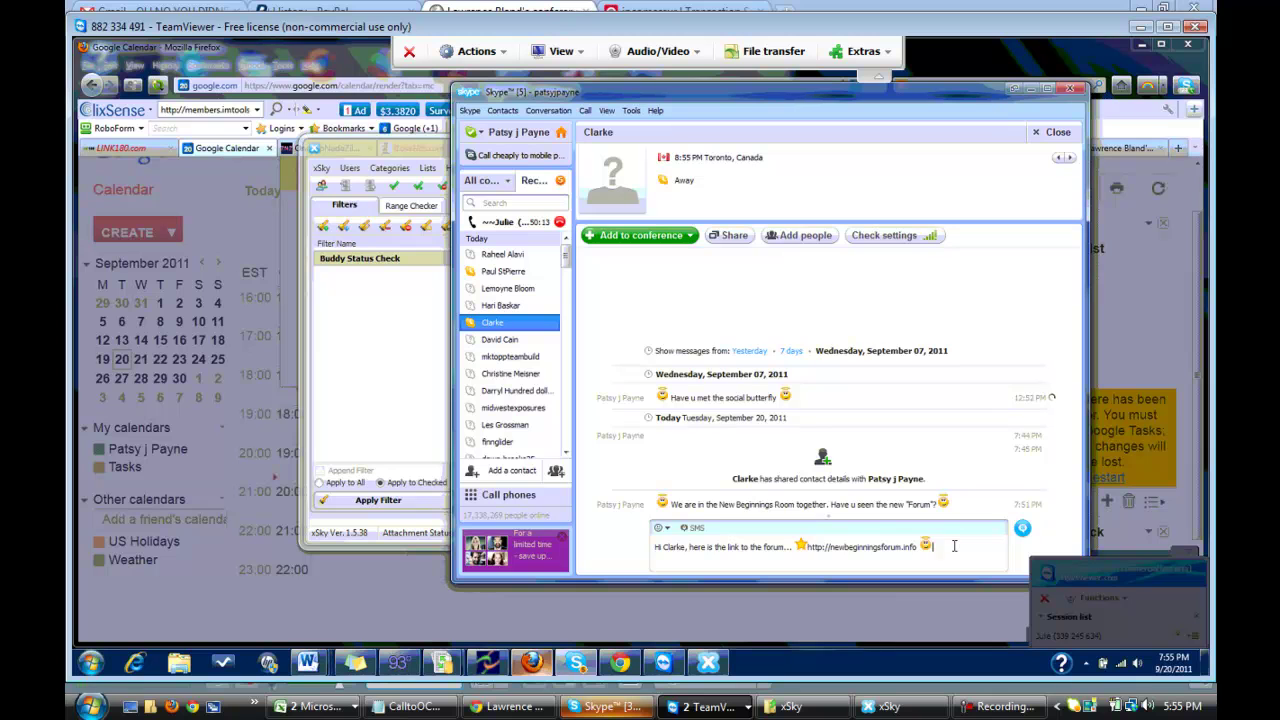
key(Return)
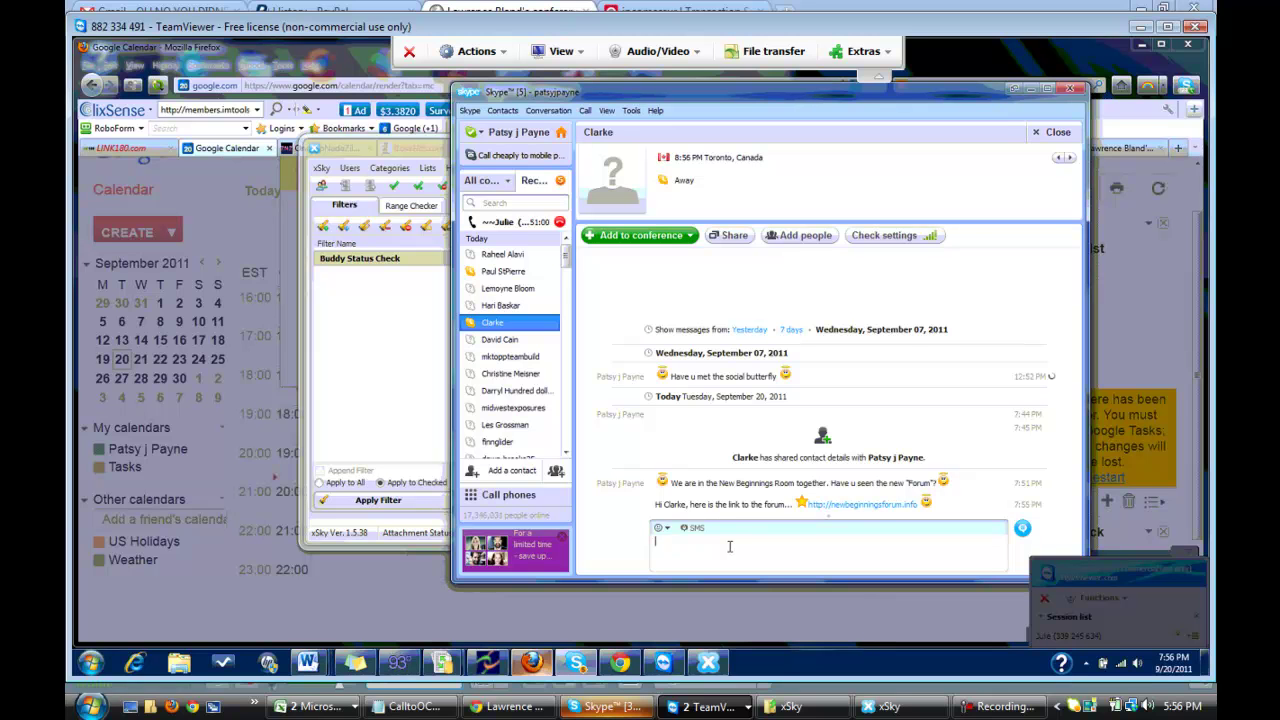
Return to xSky, collapse Buddy Status Check, and check and expand the list Room - New Beginings - NF0.
click(708, 664)
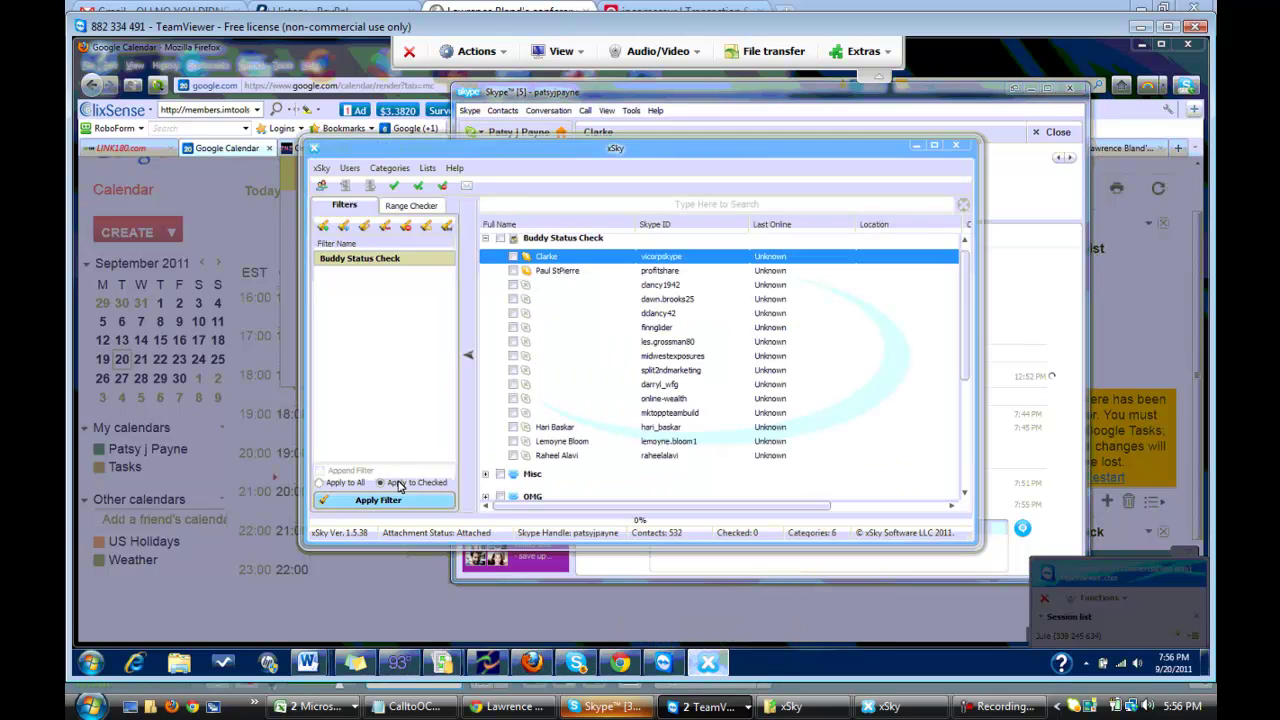
click(487, 241)
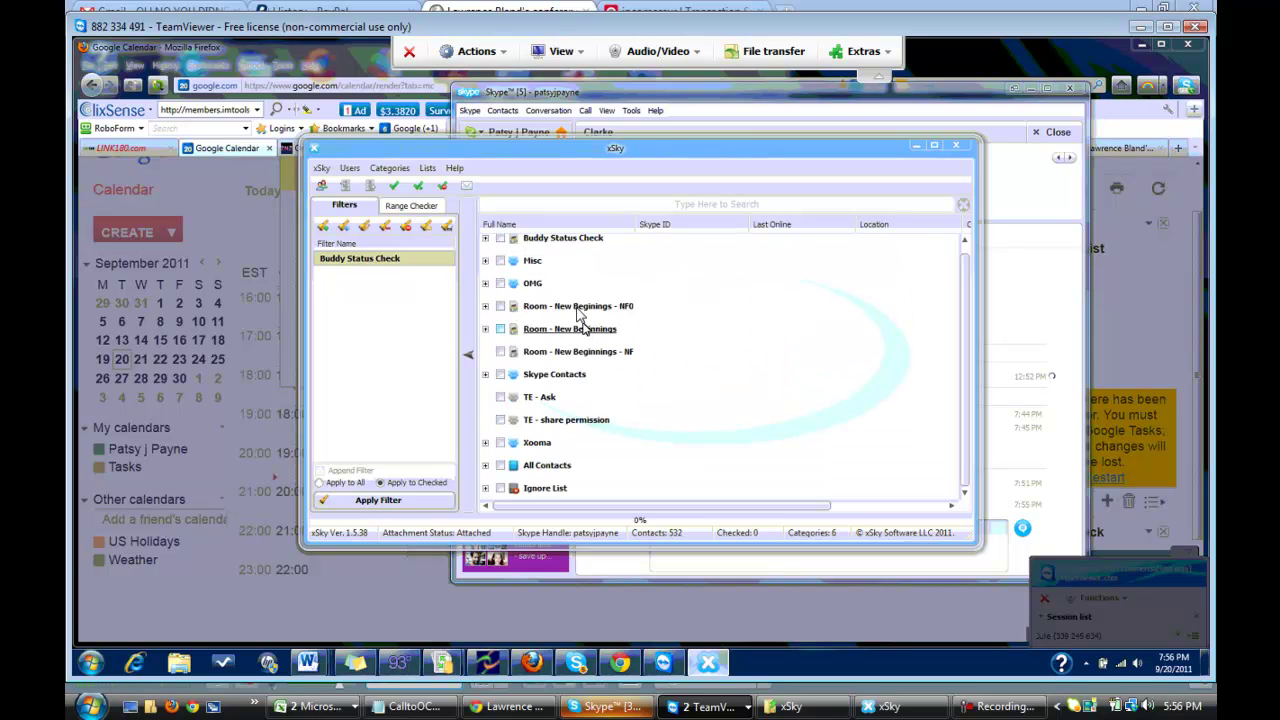
click(501, 307)
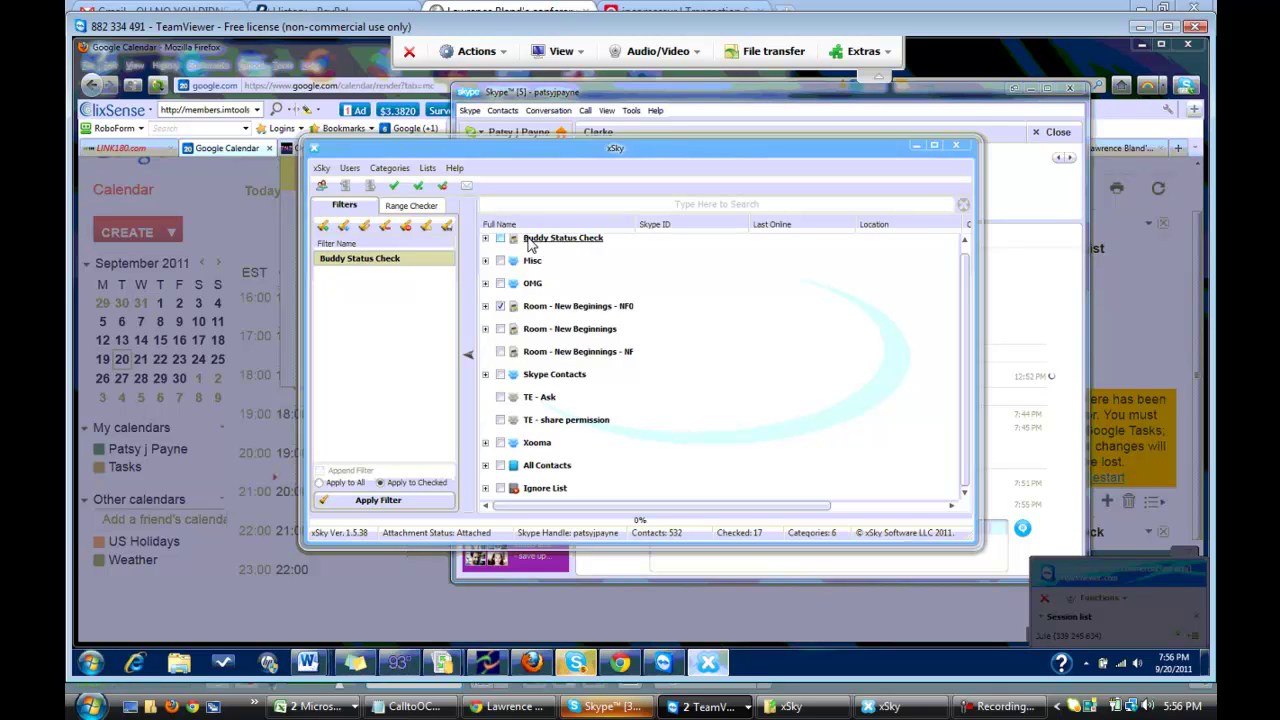
click(486, 306)
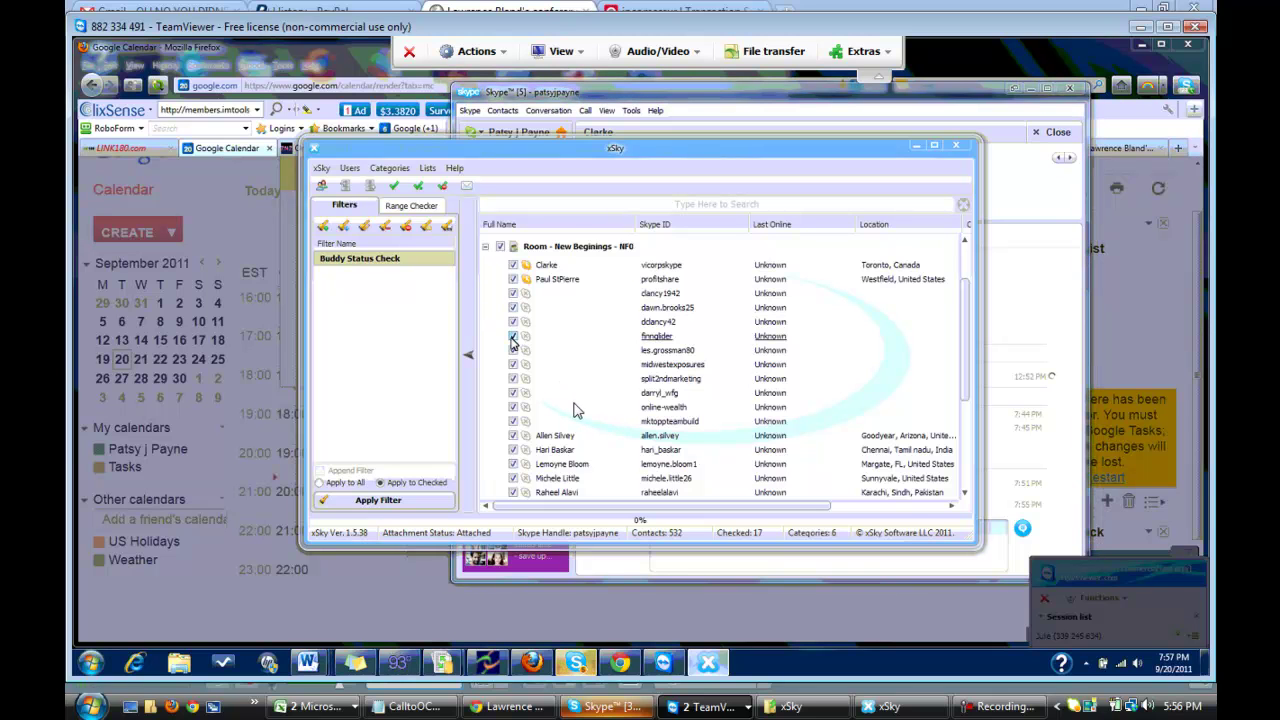
Look through the members and locations in Room - New Beginings - NF0, and uncheck and collapse the list.
click(965, 496)
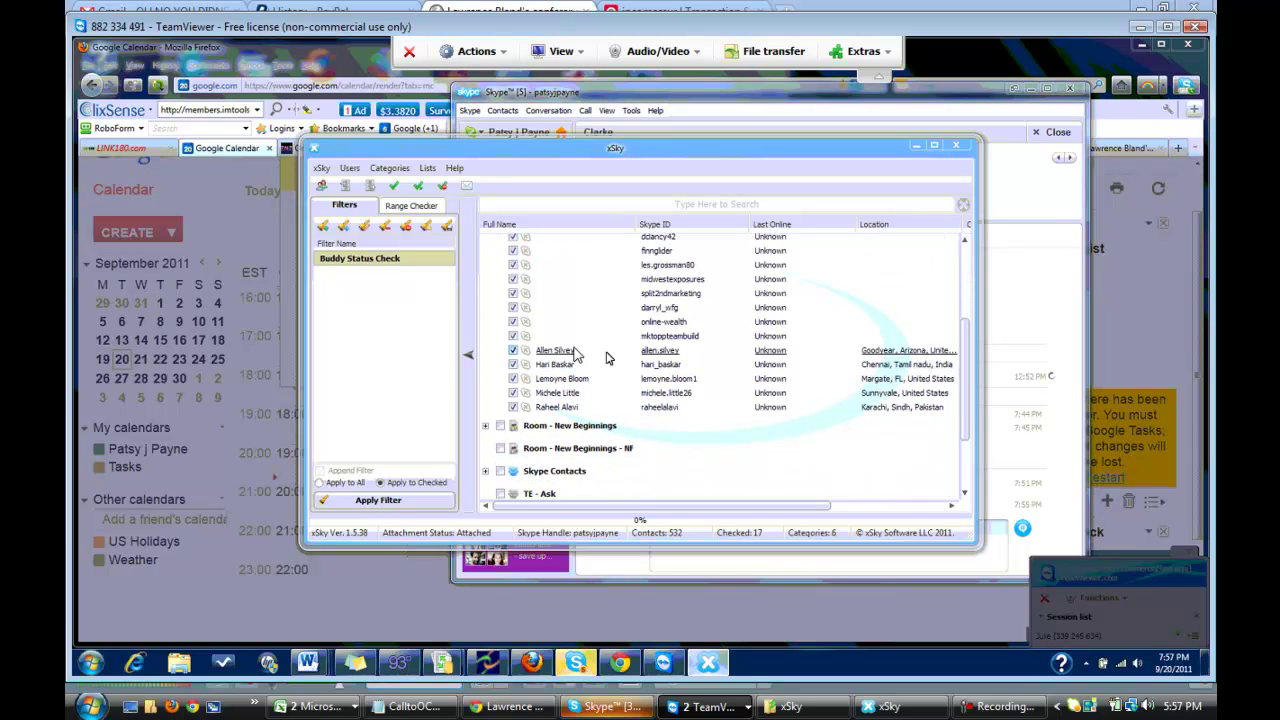
click(967, 242)
click(967, 242)
click(967, 242)
click(967, 242)
click(967, 242)
click(967, 242)
click(967, 242)
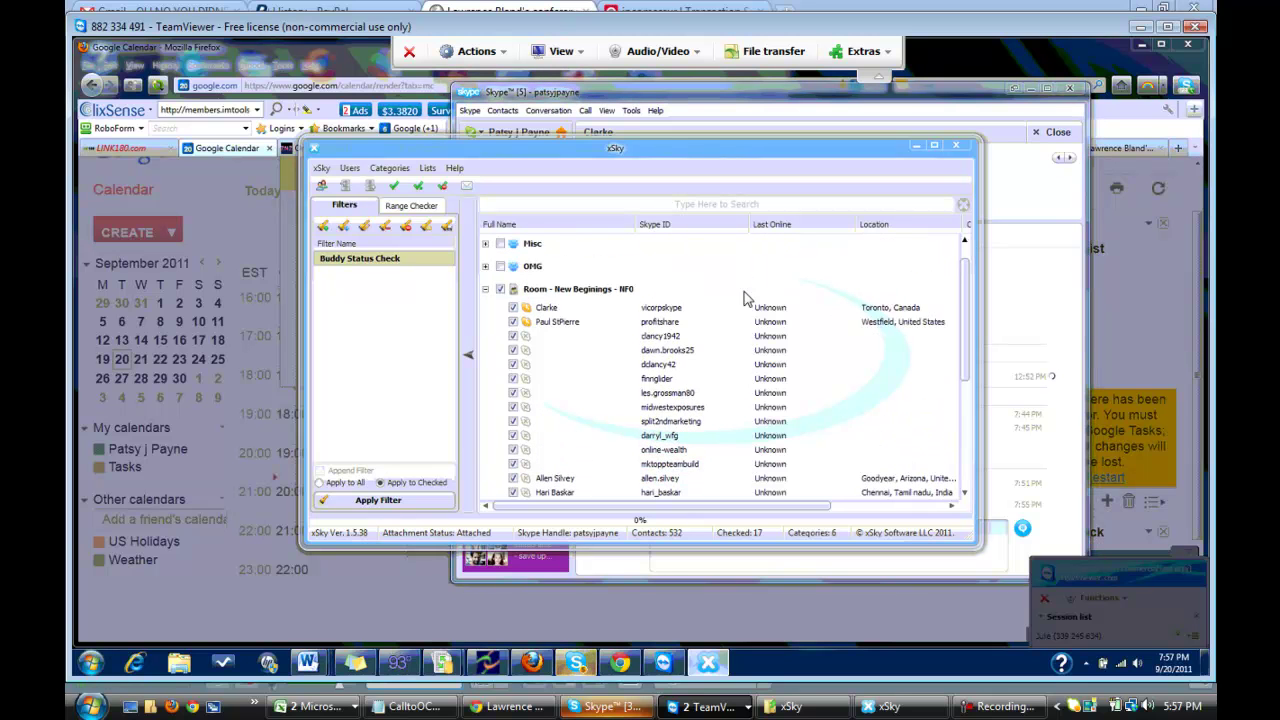
click(501, 290)
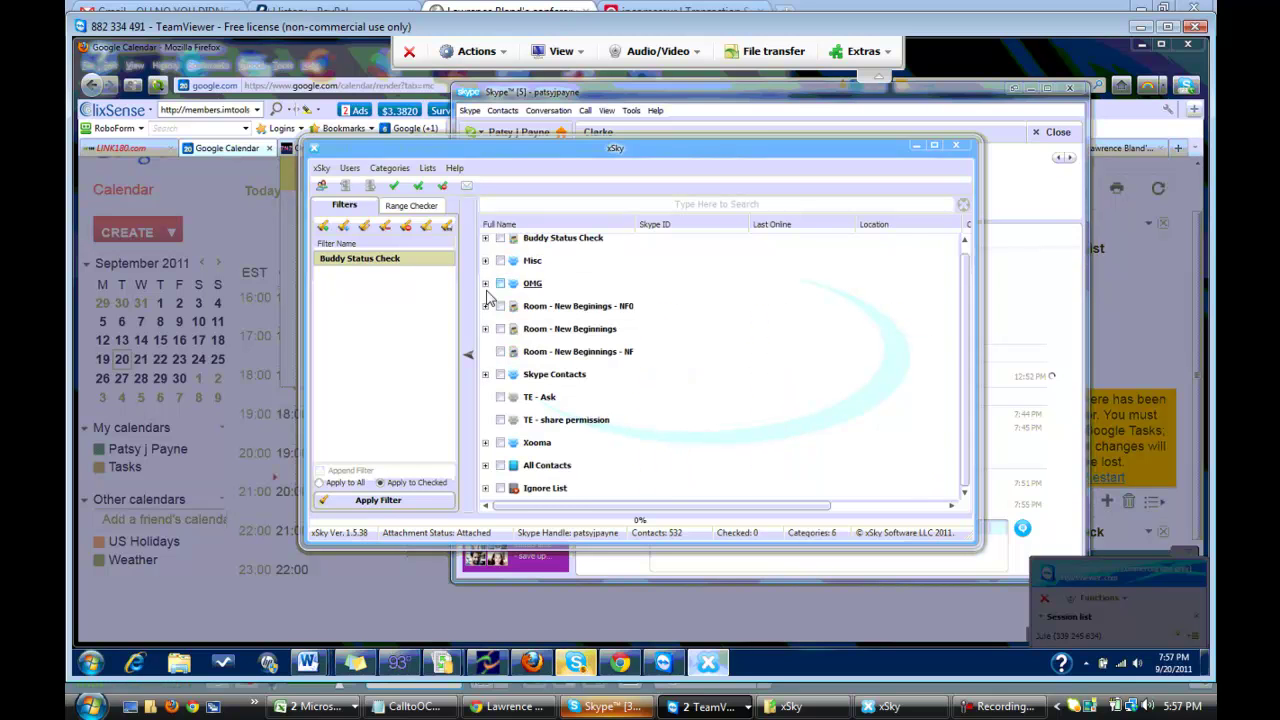
Set Range Checker to go through the selected list/category with a contact amount of 2.
click(416, 210)
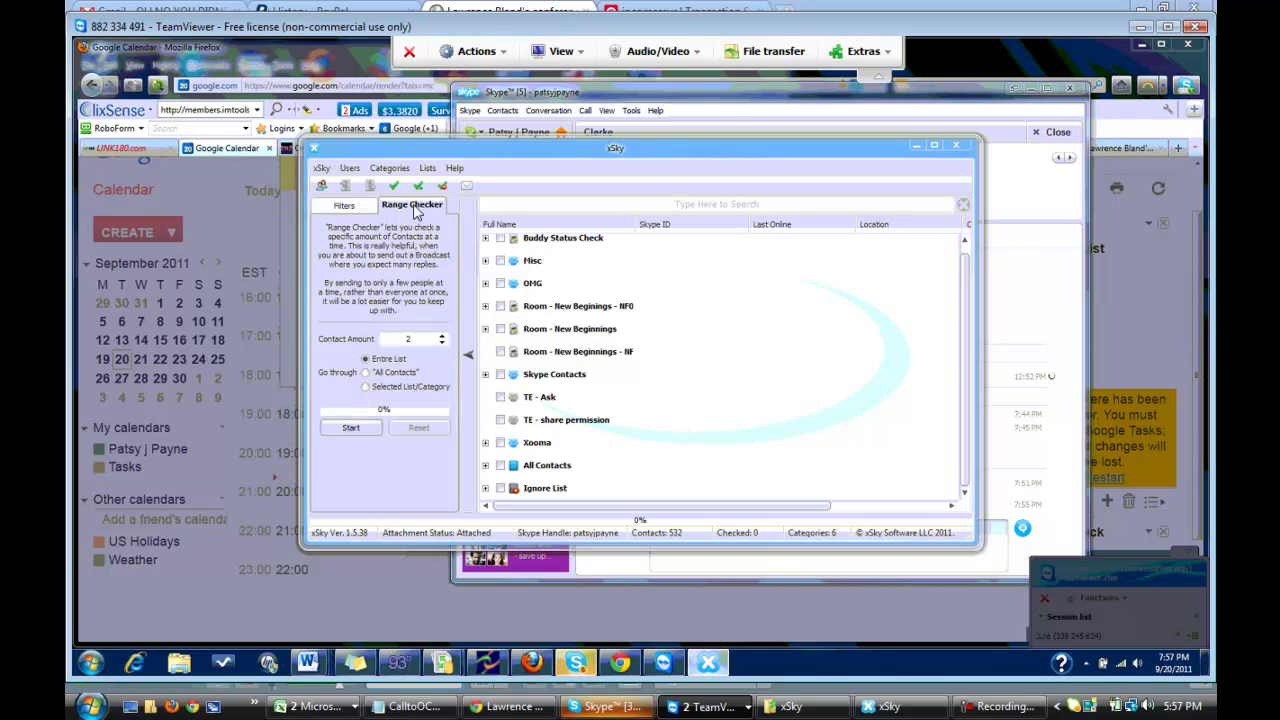
click(366, 373)
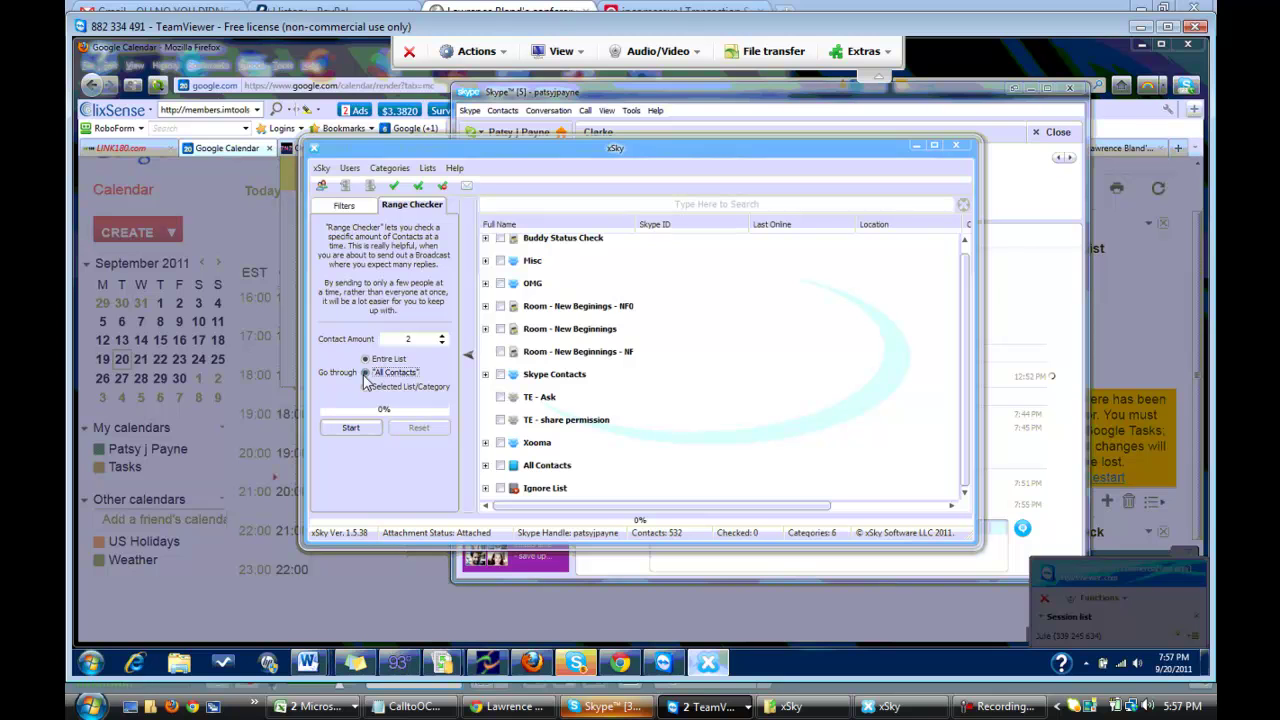
click(366, 388)
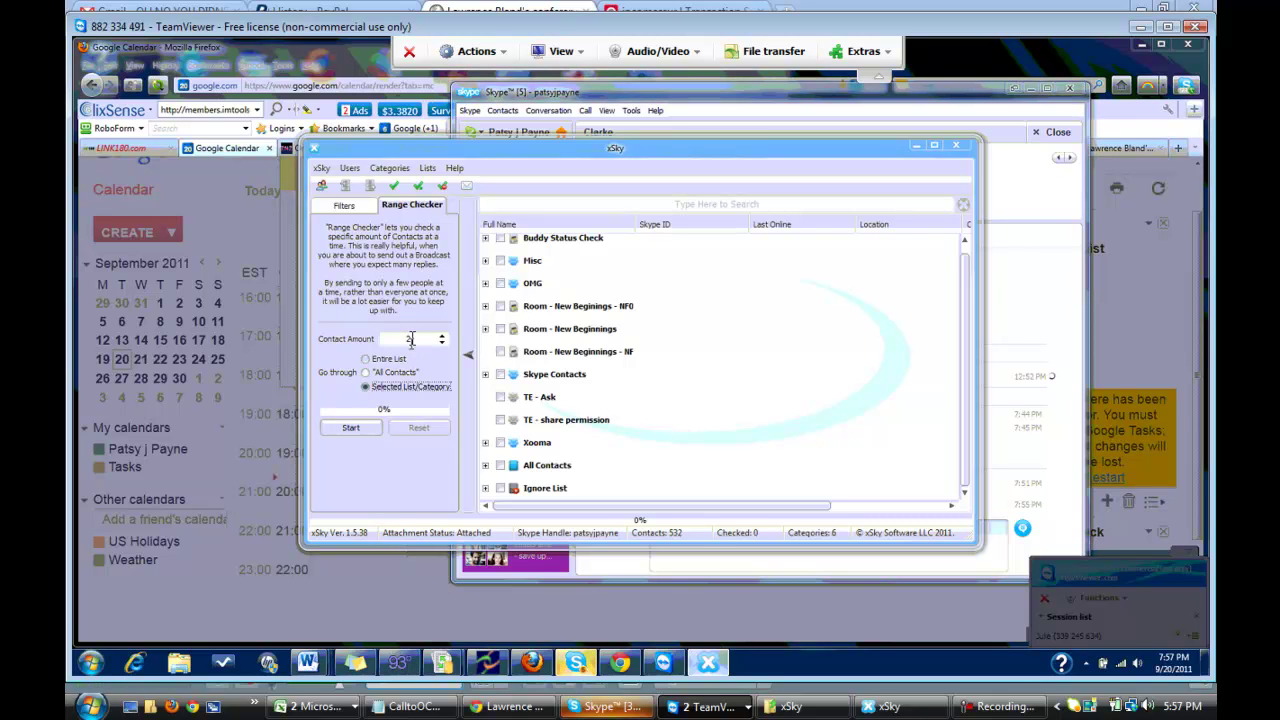
drag(413, 339, 408, 339)
text(2)
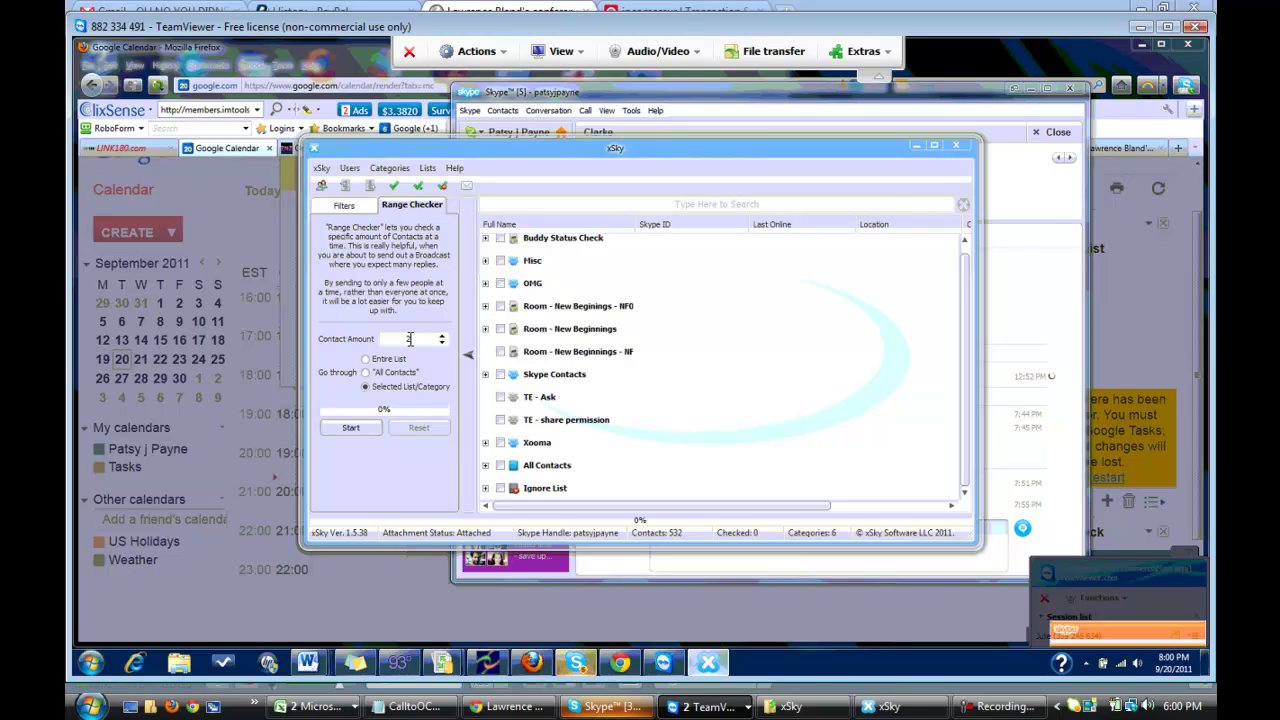
key(BackSpace)
text(6)
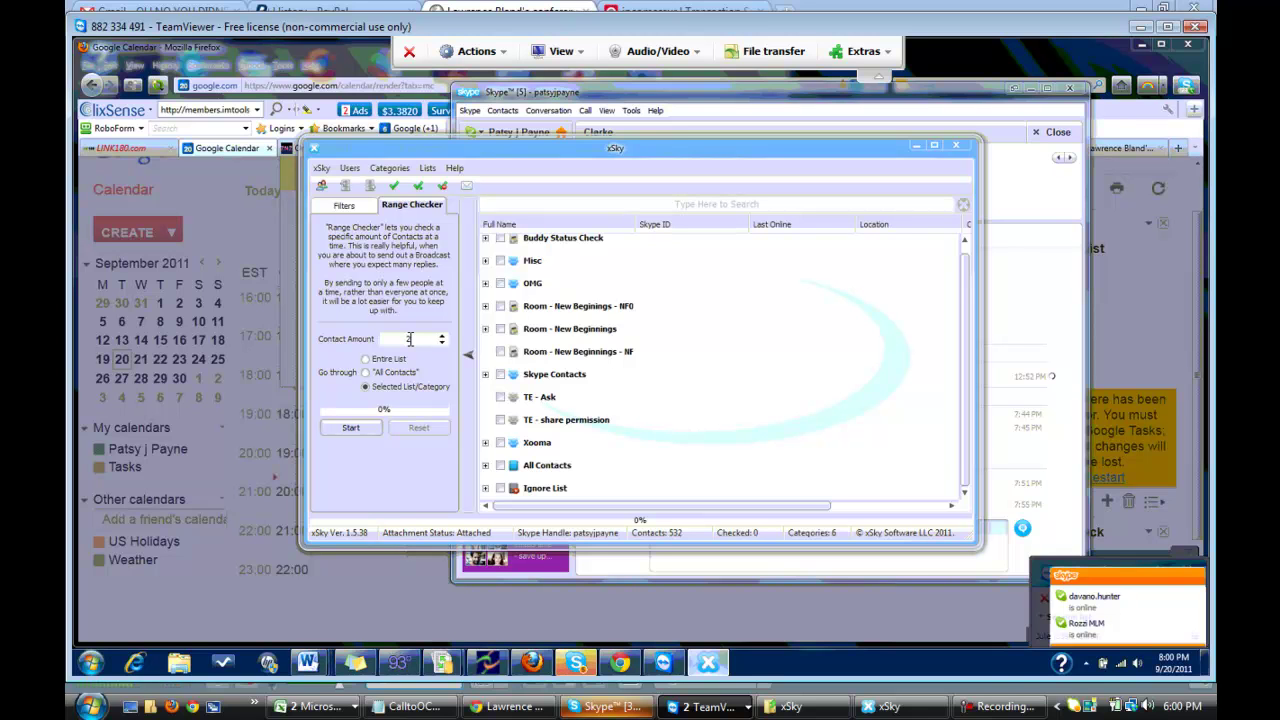
text(5)
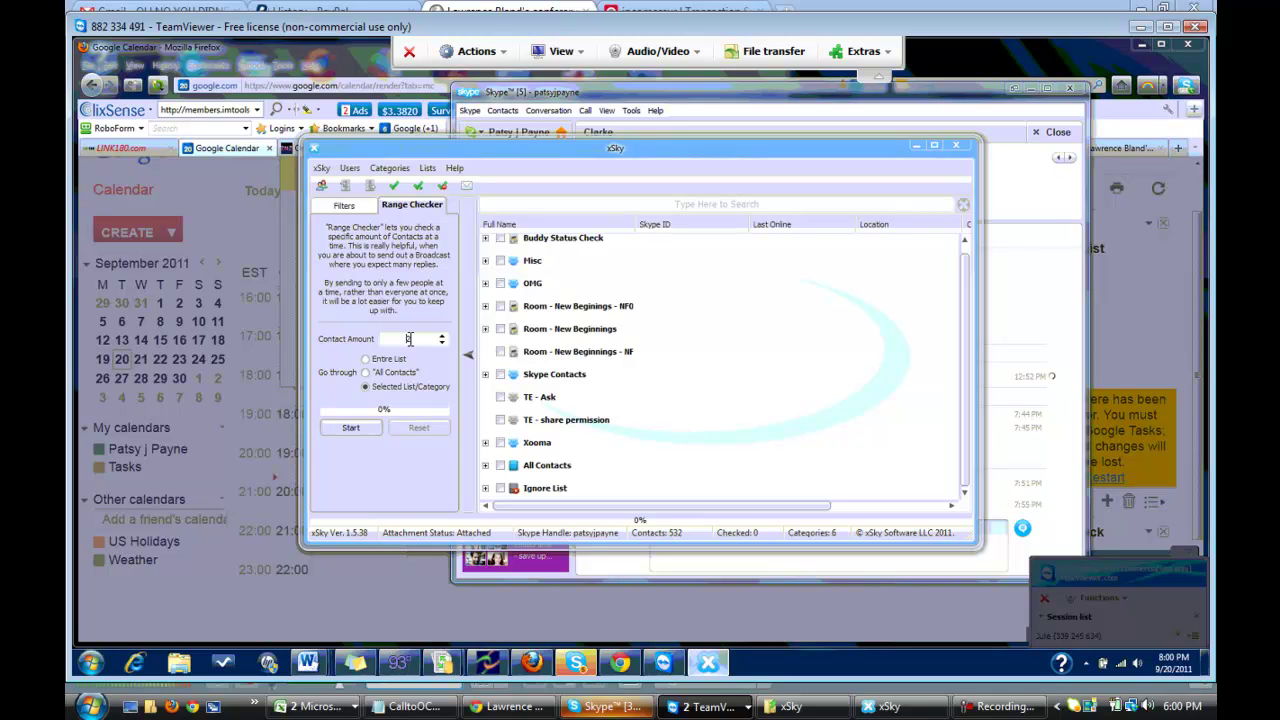
Switch to Skype and look through the recent conversations for unread replies.
click(592, 665)
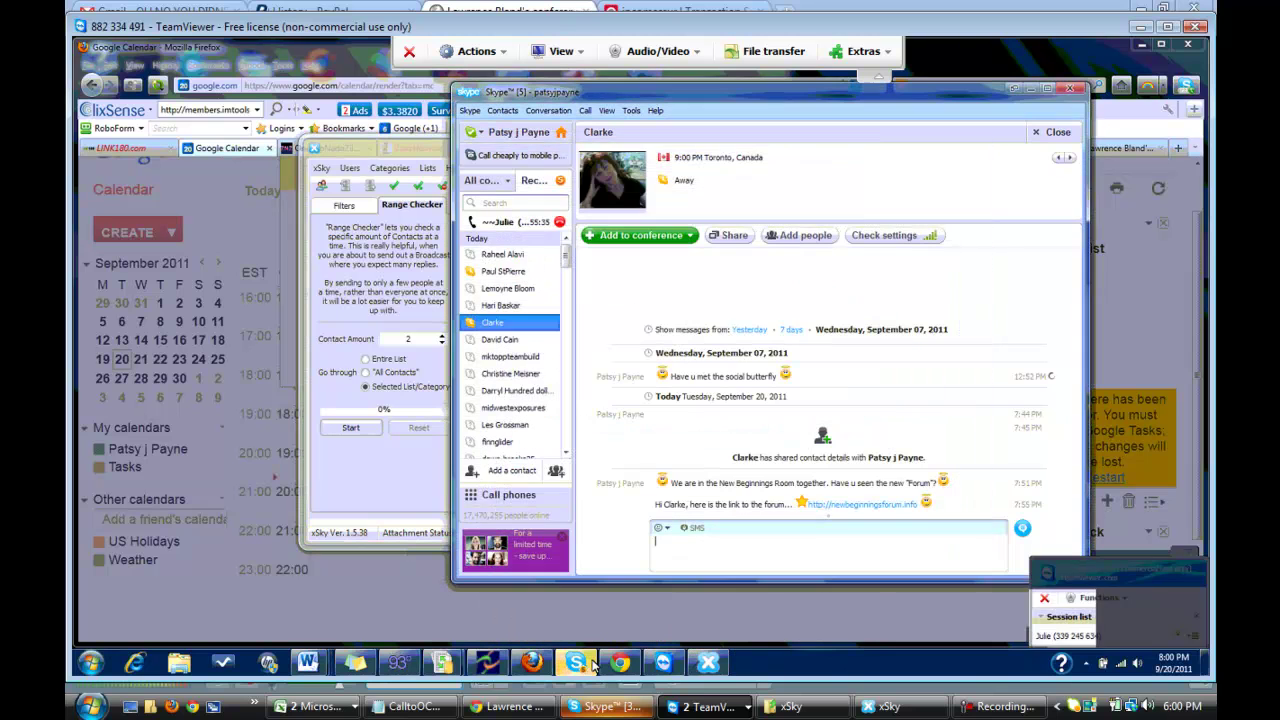
scroll(534, 384, down, 3)
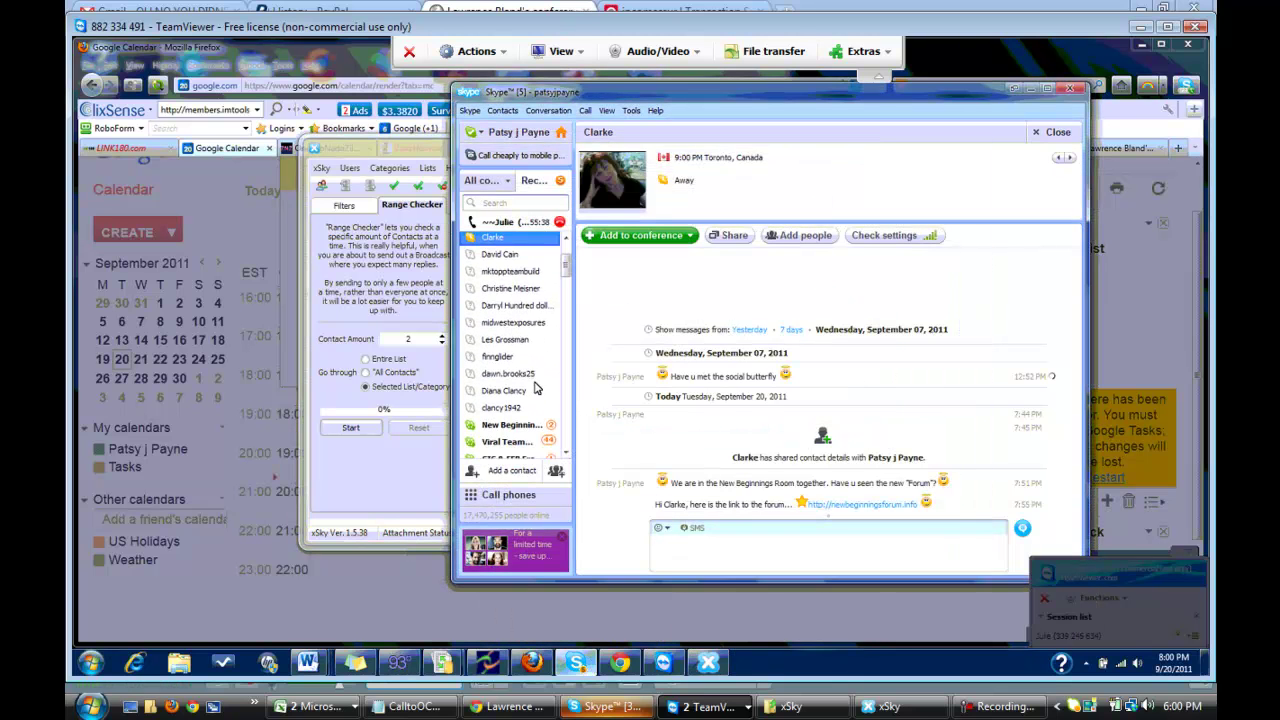
scroll(534, 378, up, 5)
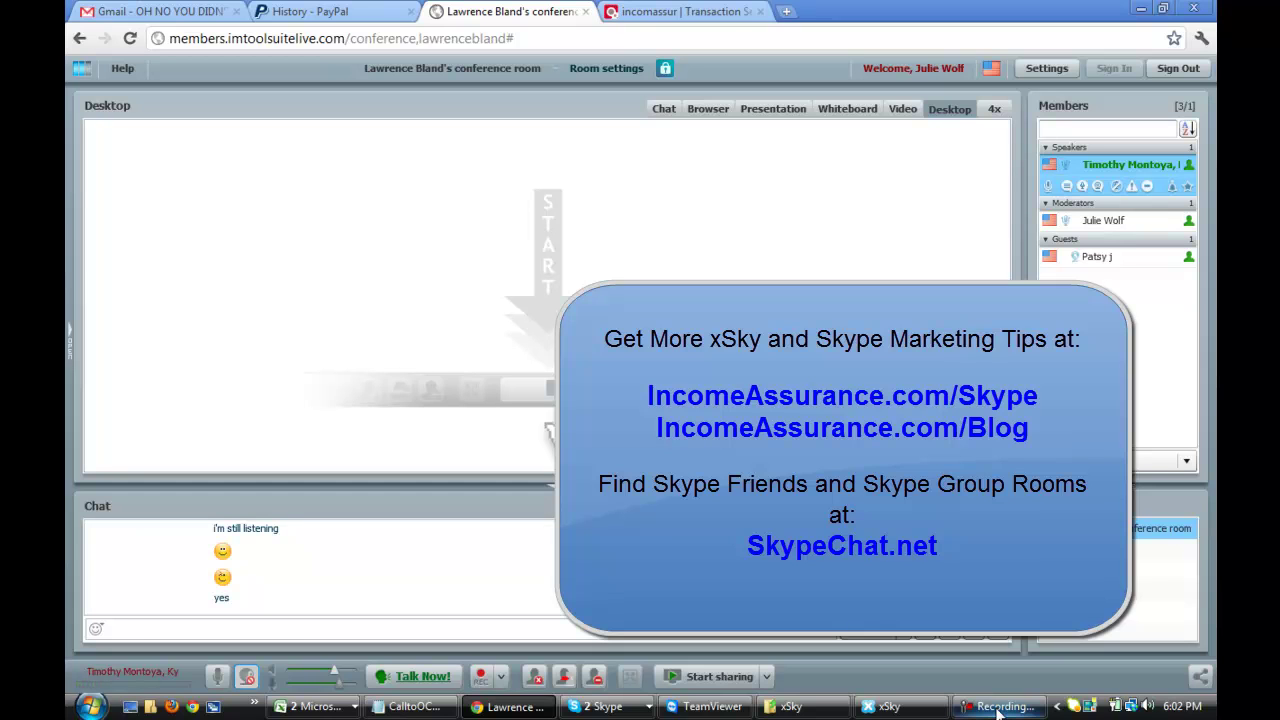
Switch to the local xSky window, move it clear of the screen's upper edge, and look through its contact categories down to the Ignore List.
click(898, 708)
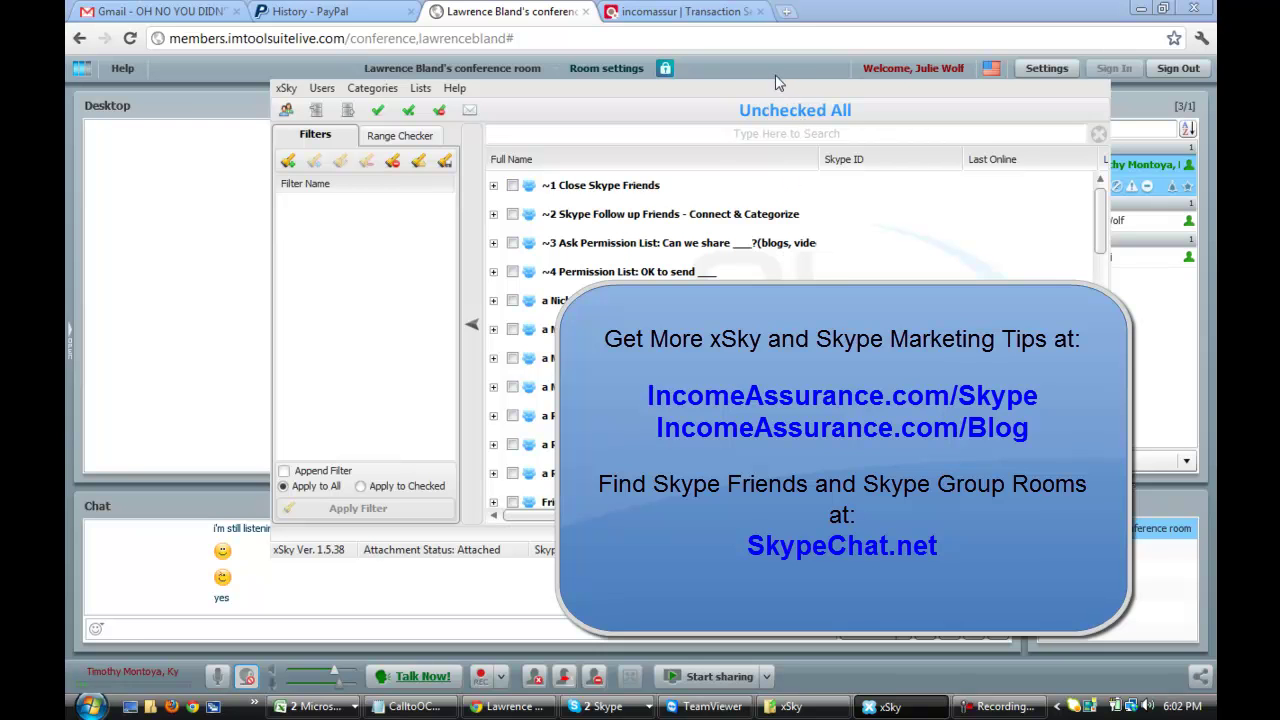
drag(773, 67, 716, 117)
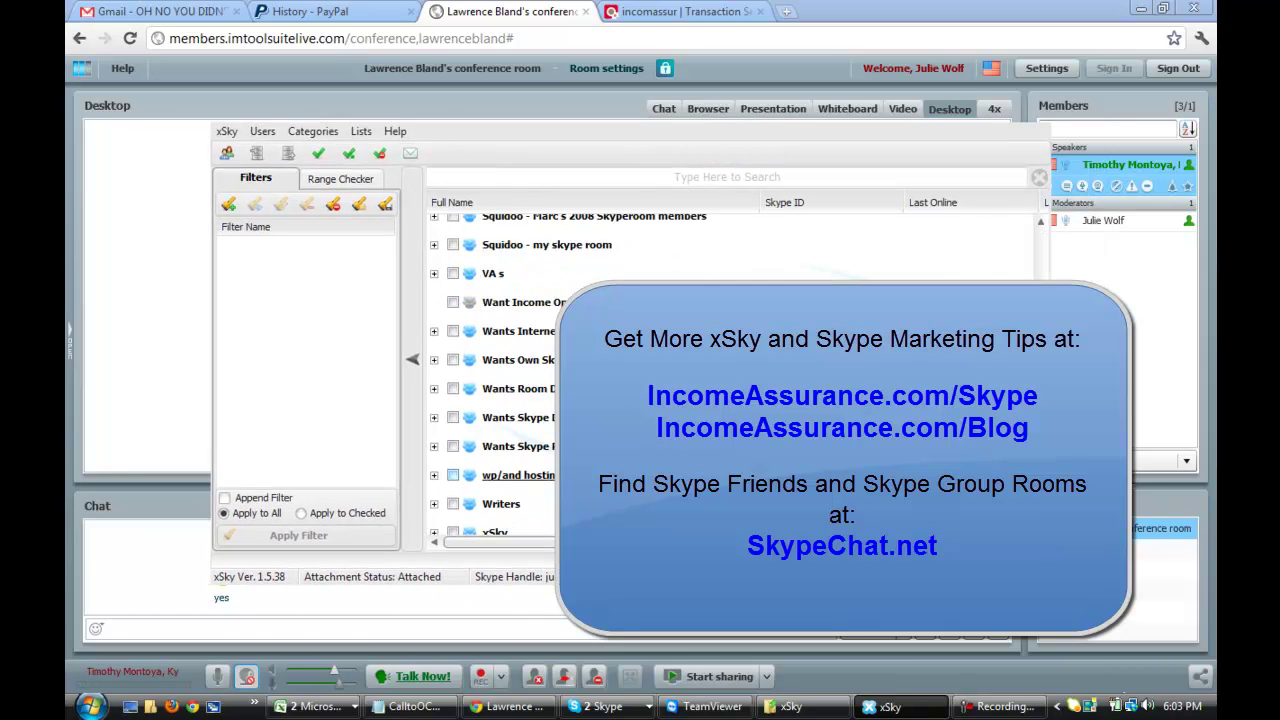
scroll(735, 467, down, 4)
scroll(735, 467, down, 2)
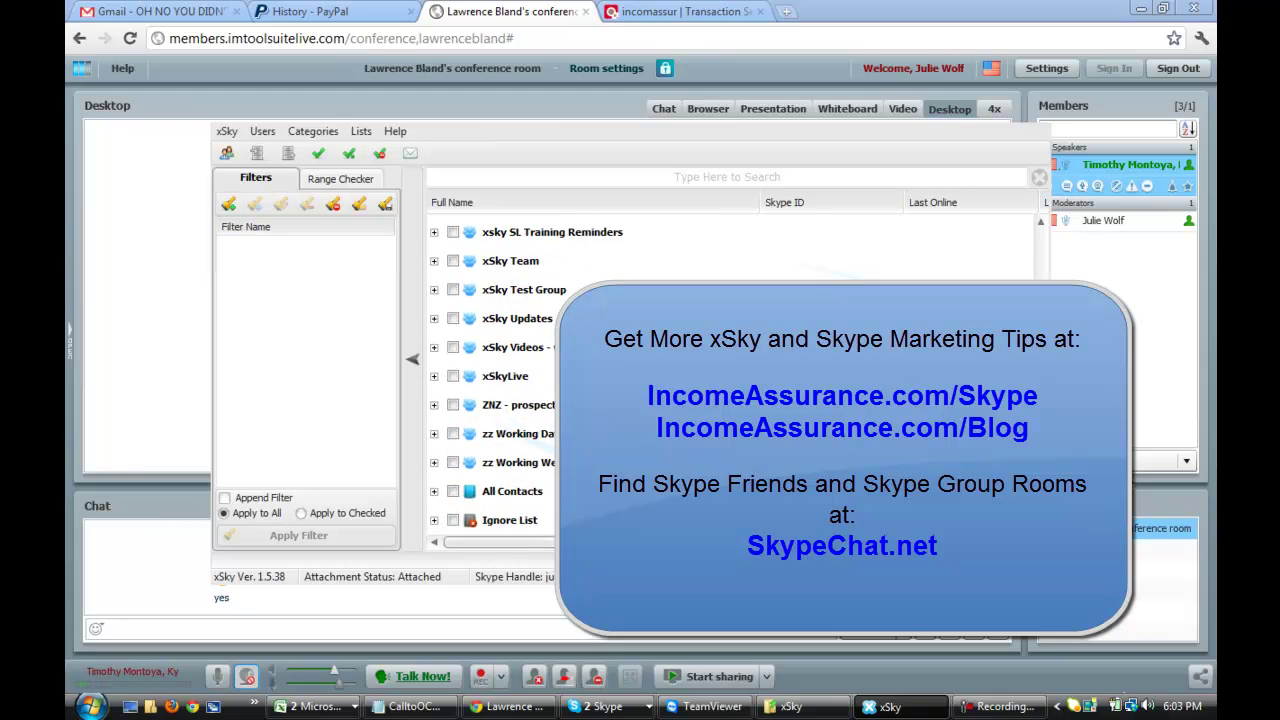
scroll(527, 375, up, 1)
scroll(490, 375, up, 1)
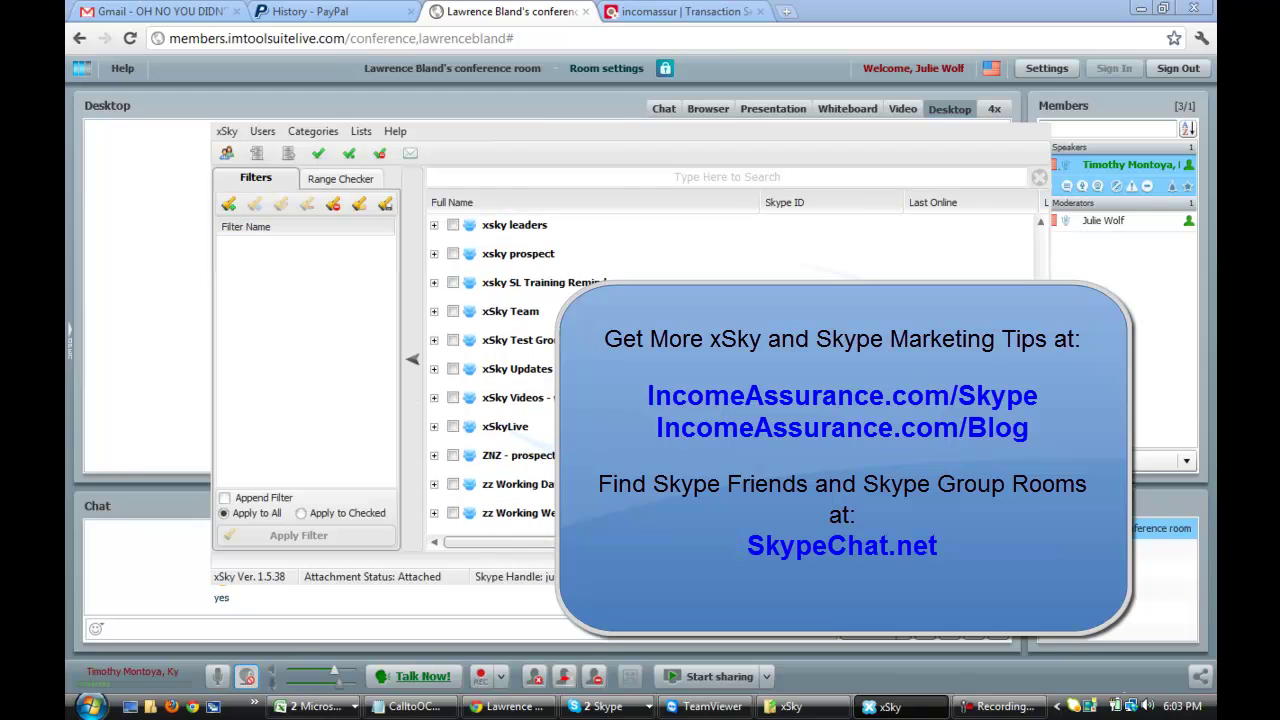
scroll(519, 375, up, 3)
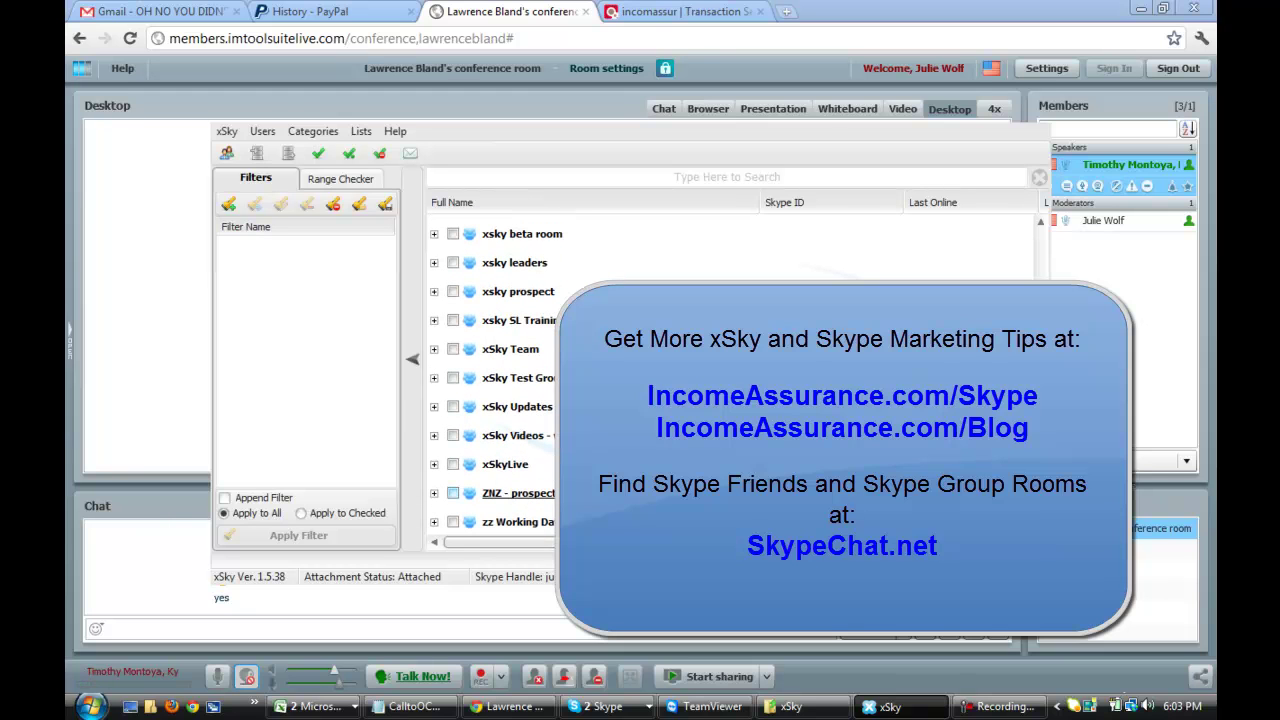
Switch to the local Skype account, open the chat with the contact from Leitchfield, Kentucky, and highlight yesterday's message about a new blog.
click(610, 707)
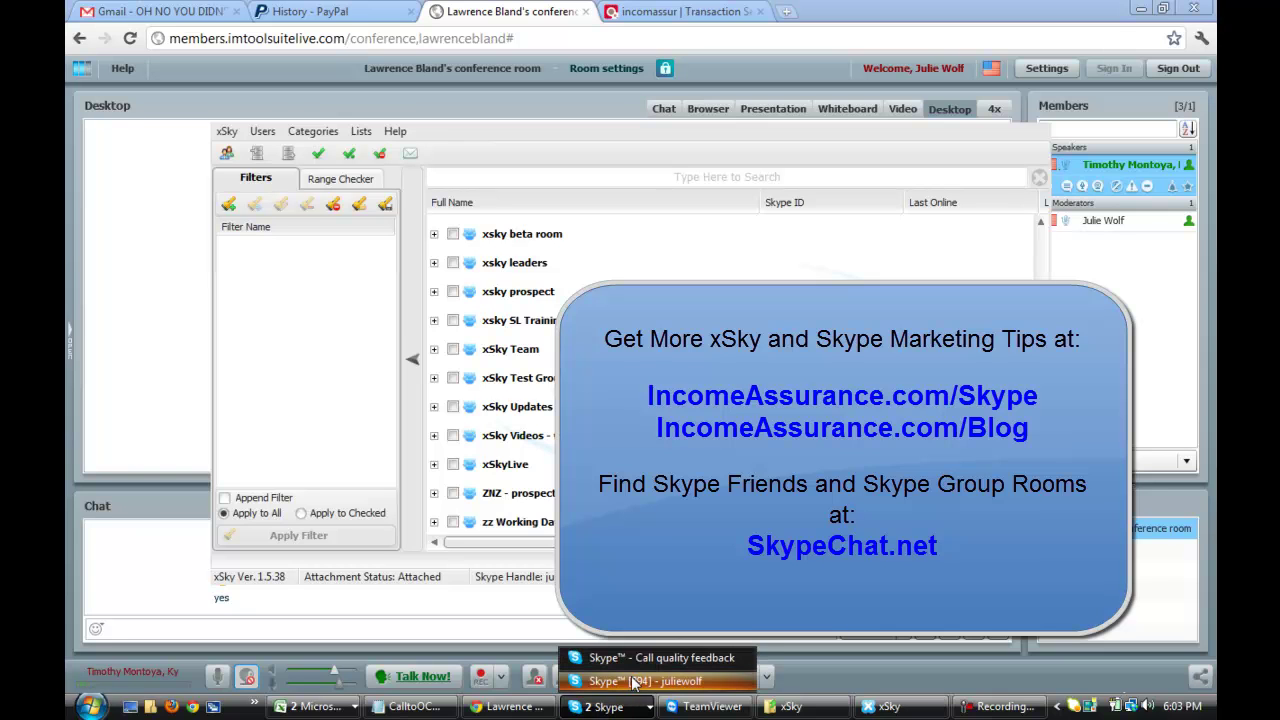
click(630, 684)
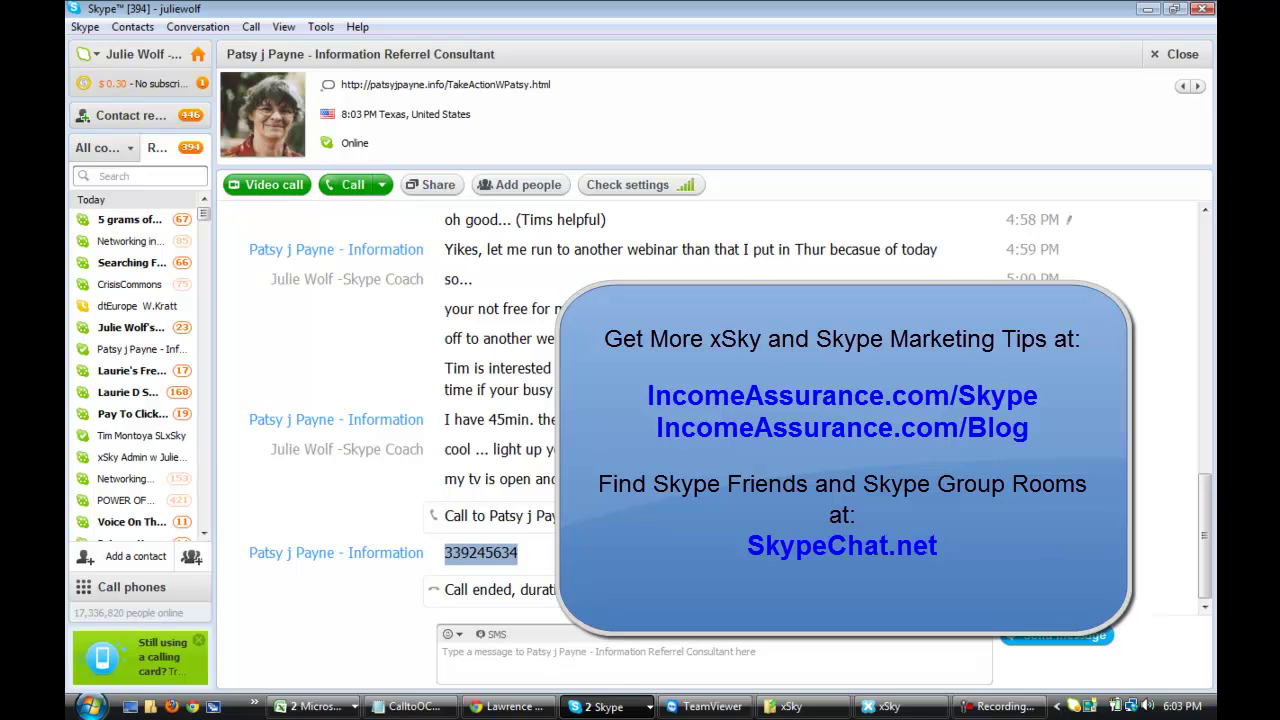
click(130, 440)
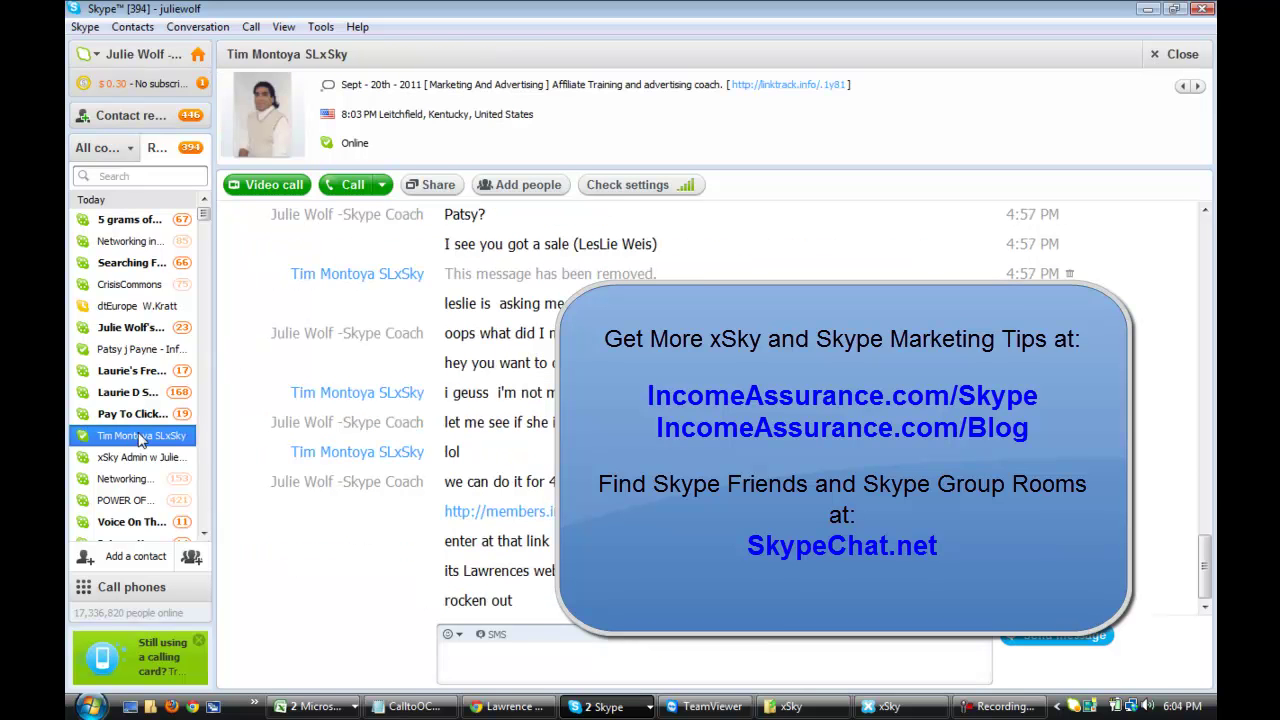
drag(1204, 588, 1153, 255)
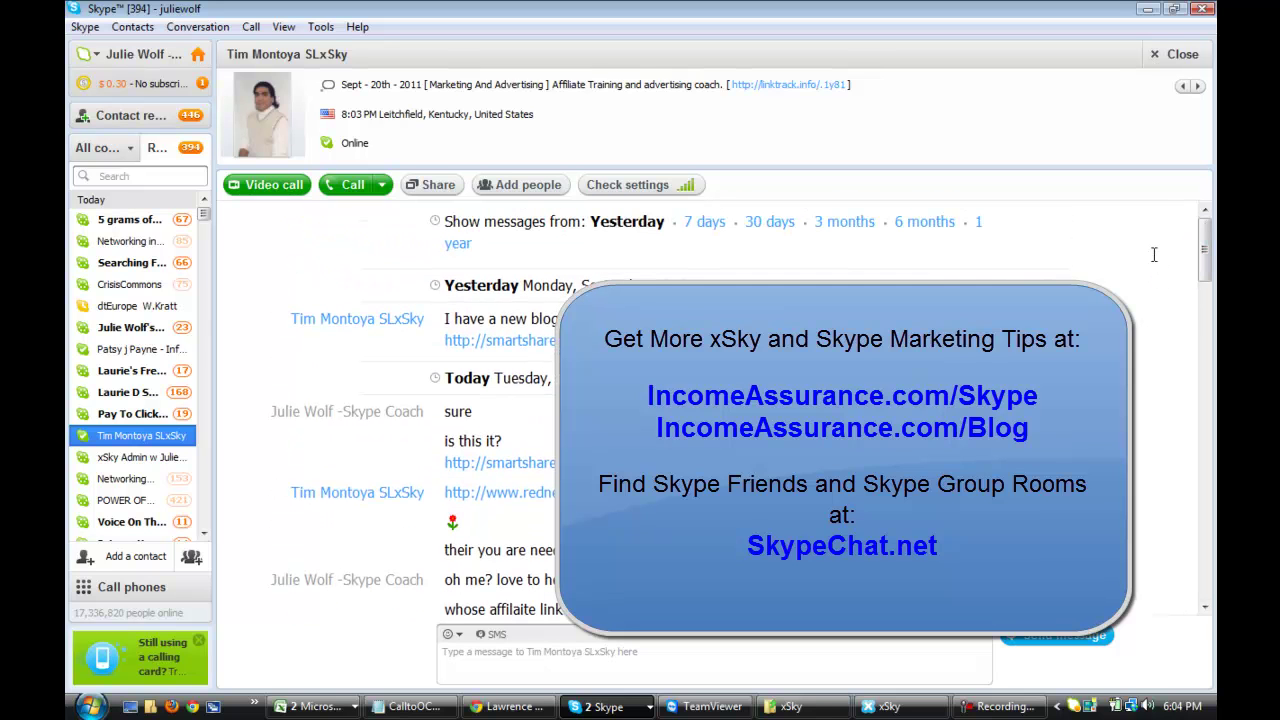
drag(444, 318, 558, 318)
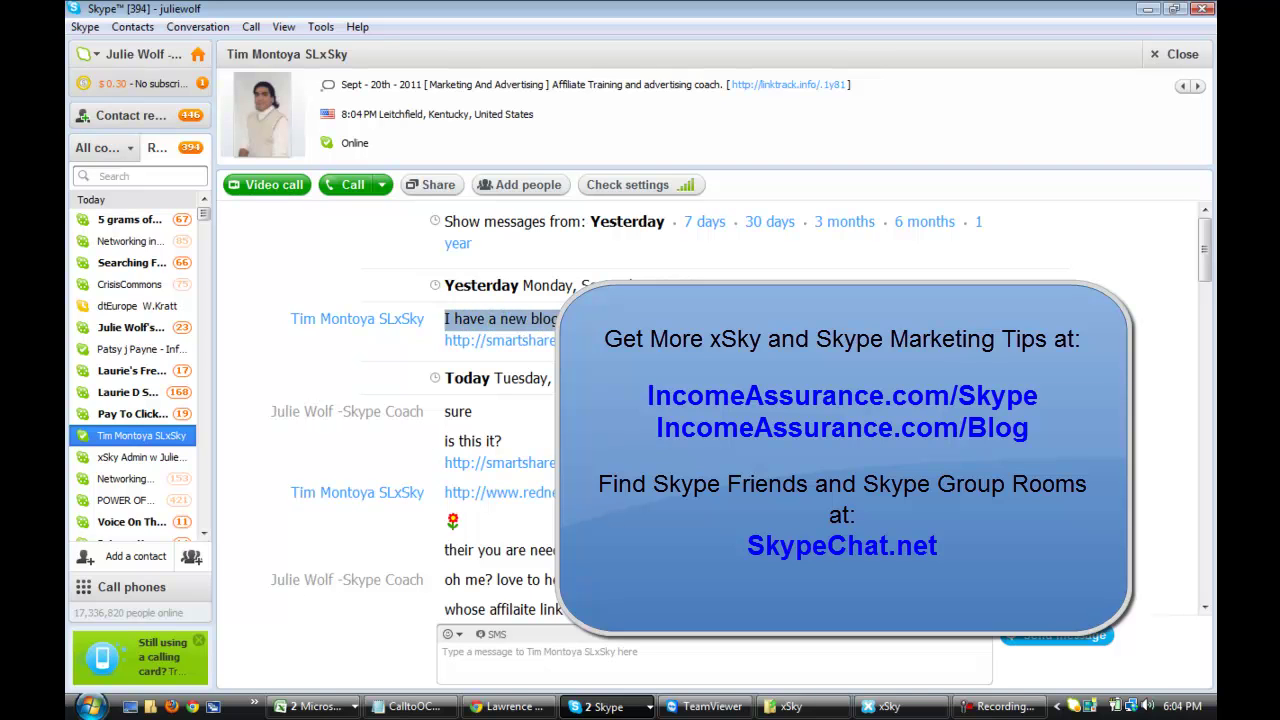